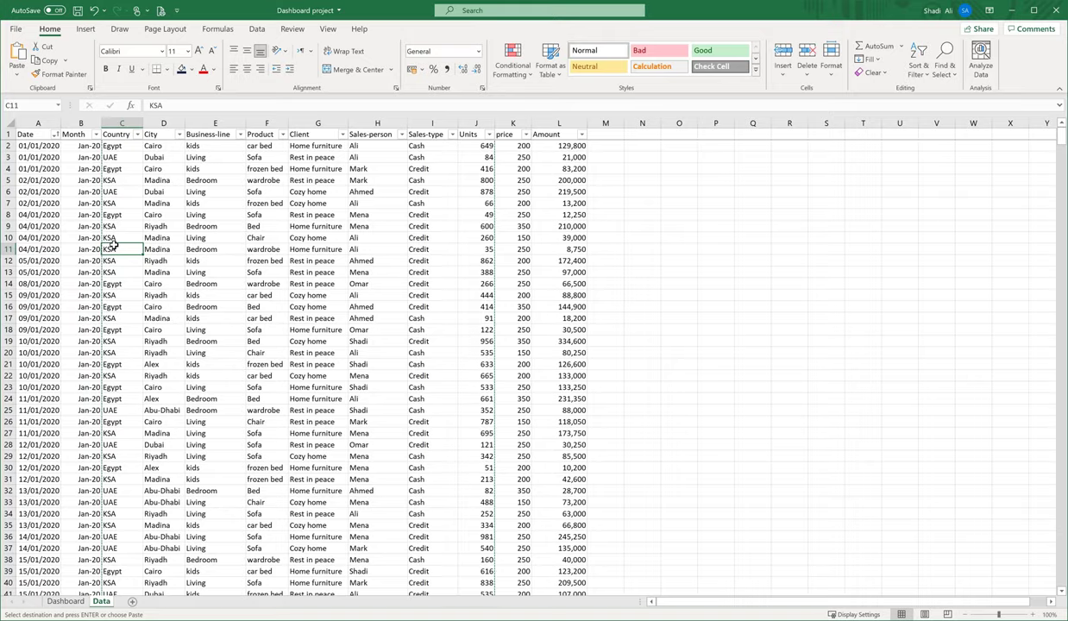
Step: View the Dashboard sheet, return to the Data sheet and inspect the formula in price cell K11
click(64, 601)
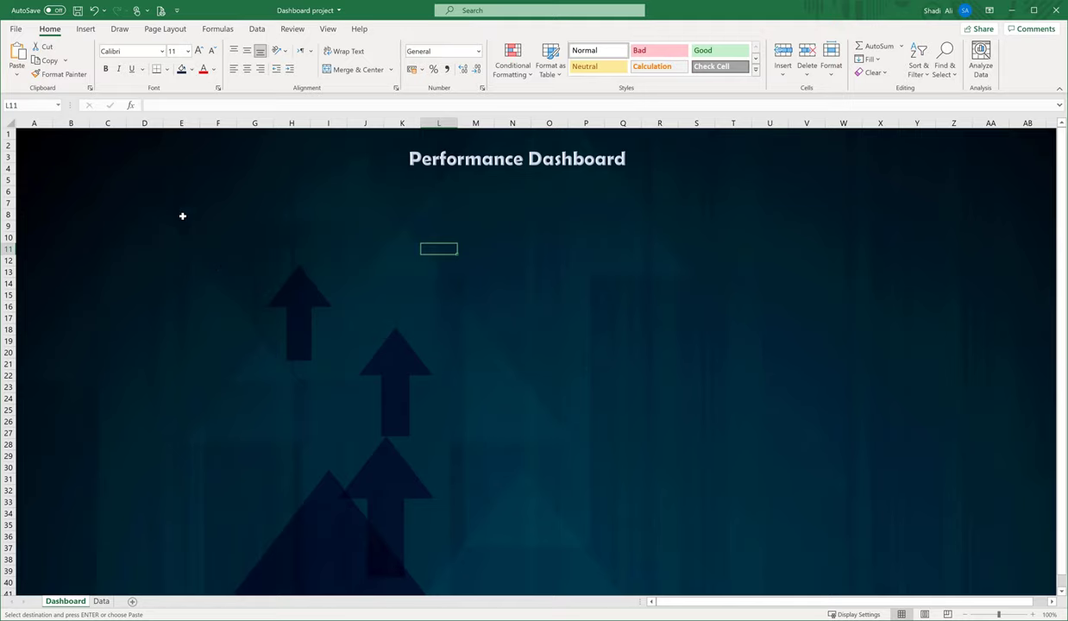
click(101, 601)
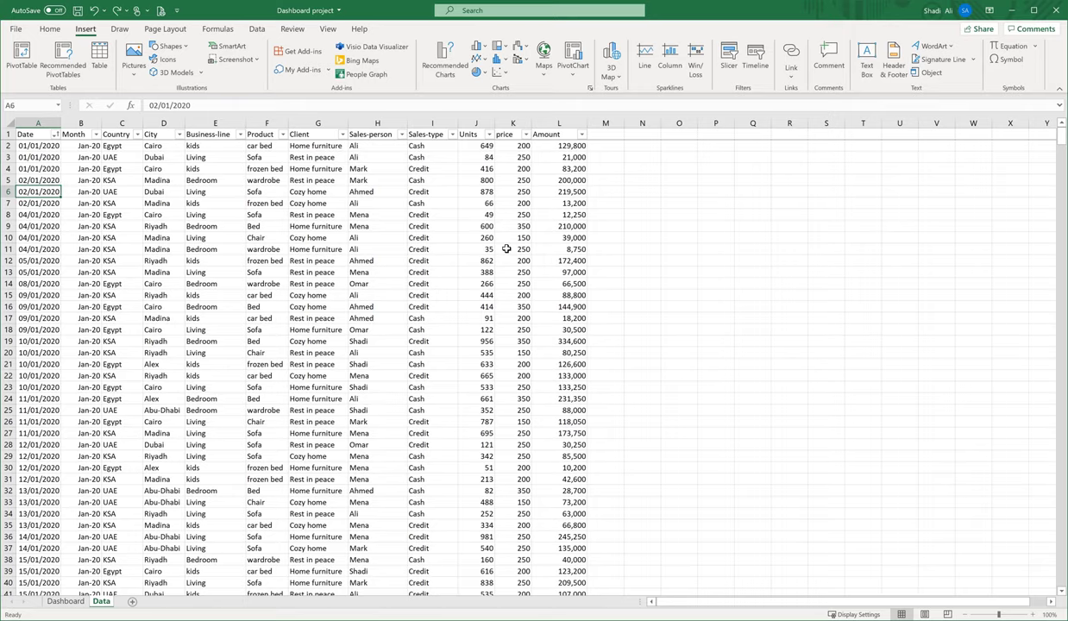
click(506, 248)
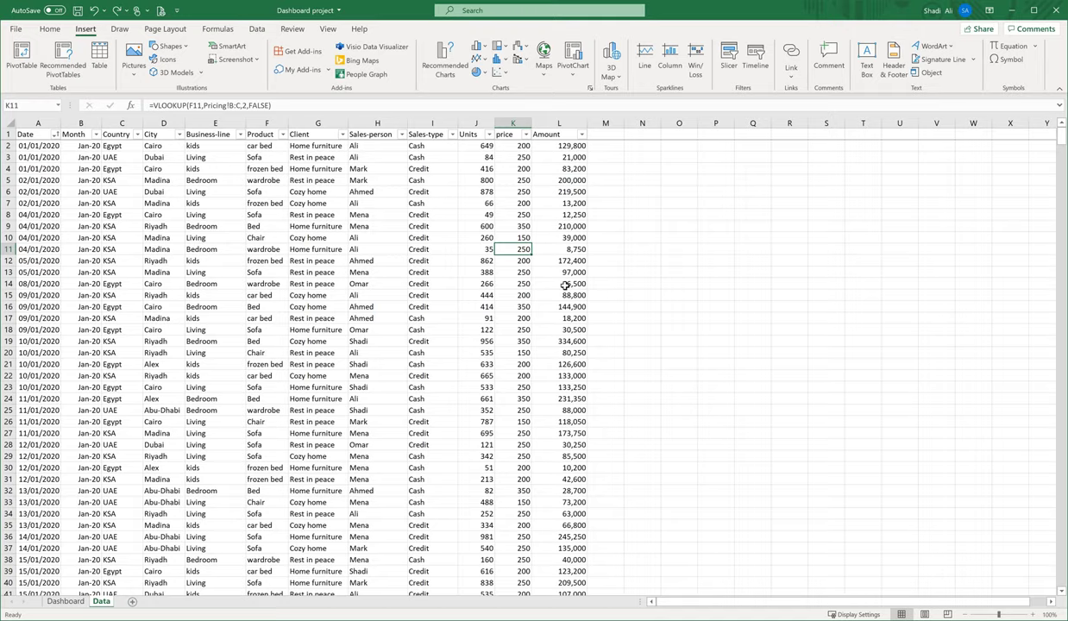
Step: Convert the whole data range A1:L998 on the Data sheet into a table with headers
key(ctrl+Up)
key(Left)
key(Left)
key(ctrl+Left)
key(ctrl+shift+Right)
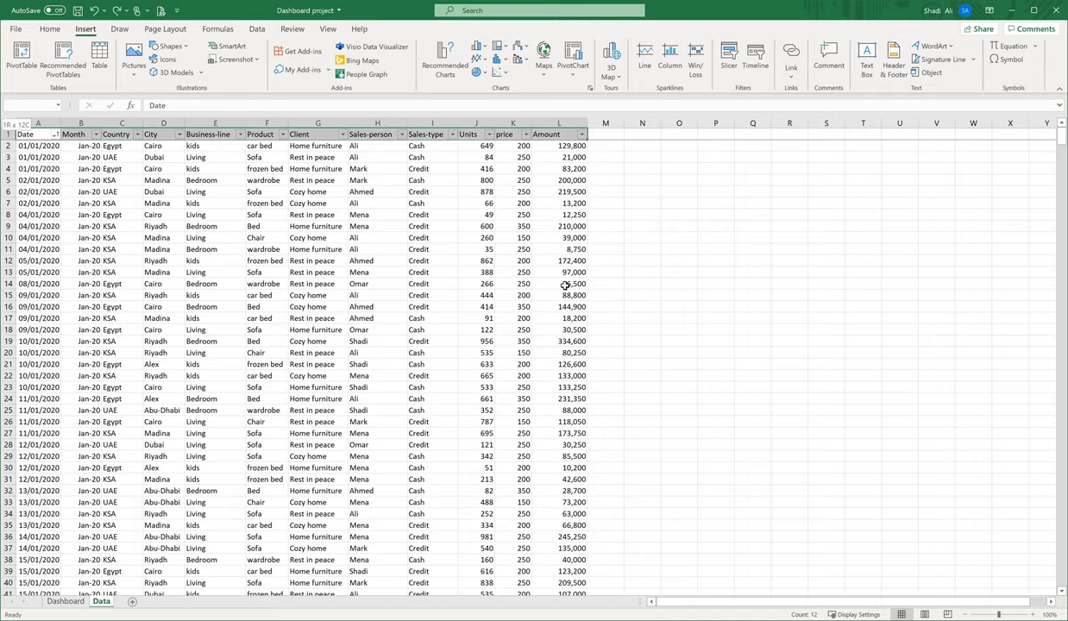
key(ctrl+shift+Down)
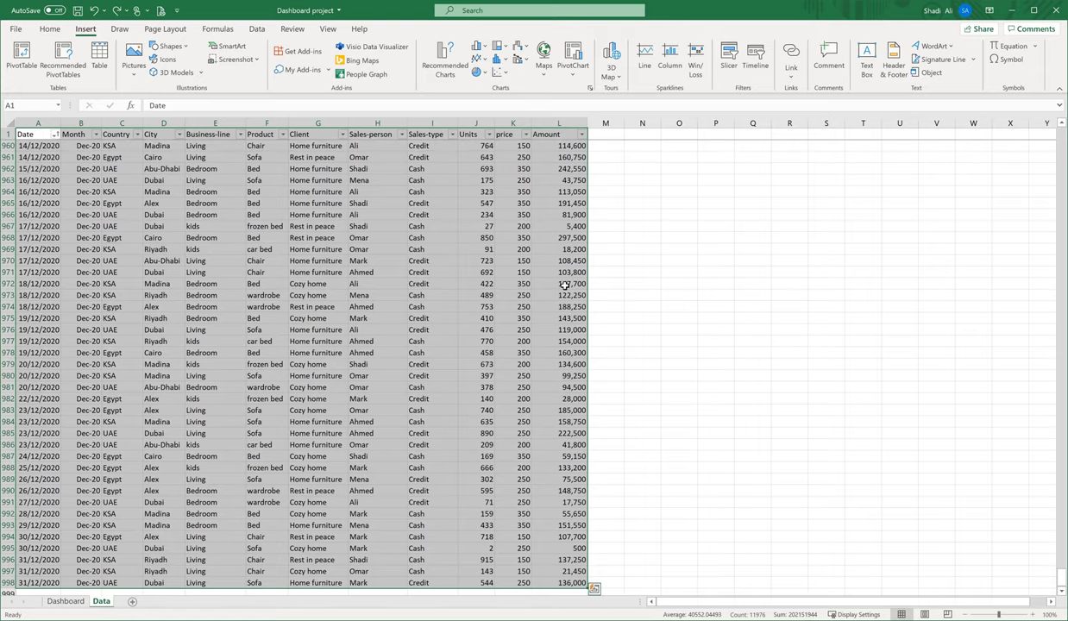
key(ctrl+t)
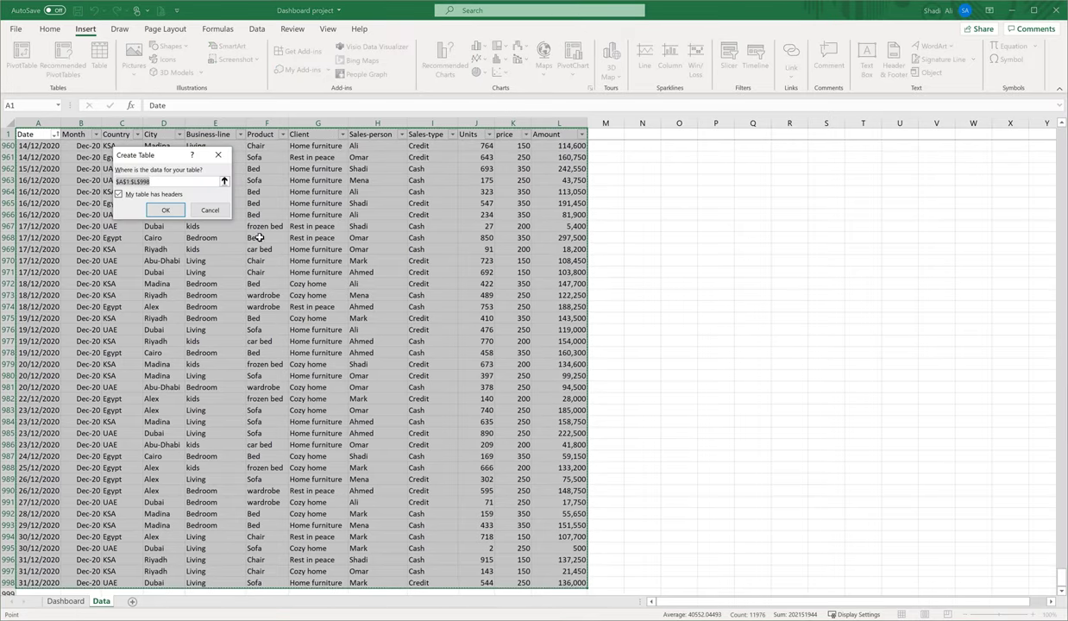
click(161, 212)
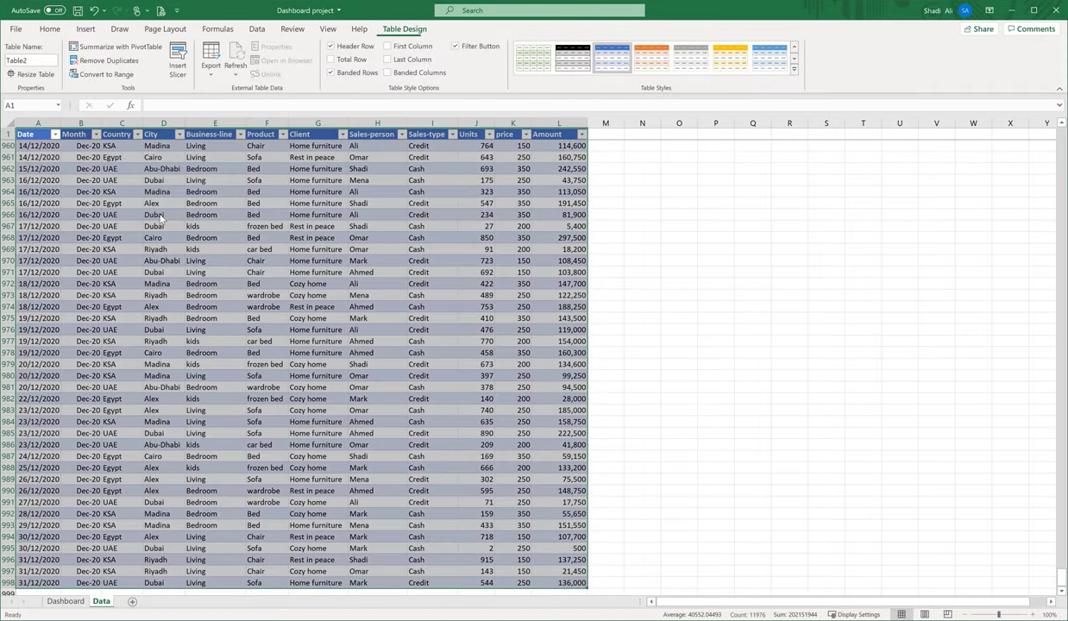
Step: Try adding a blank row below the table's last record, and undo the addition
click(41, 136)
key(Down)
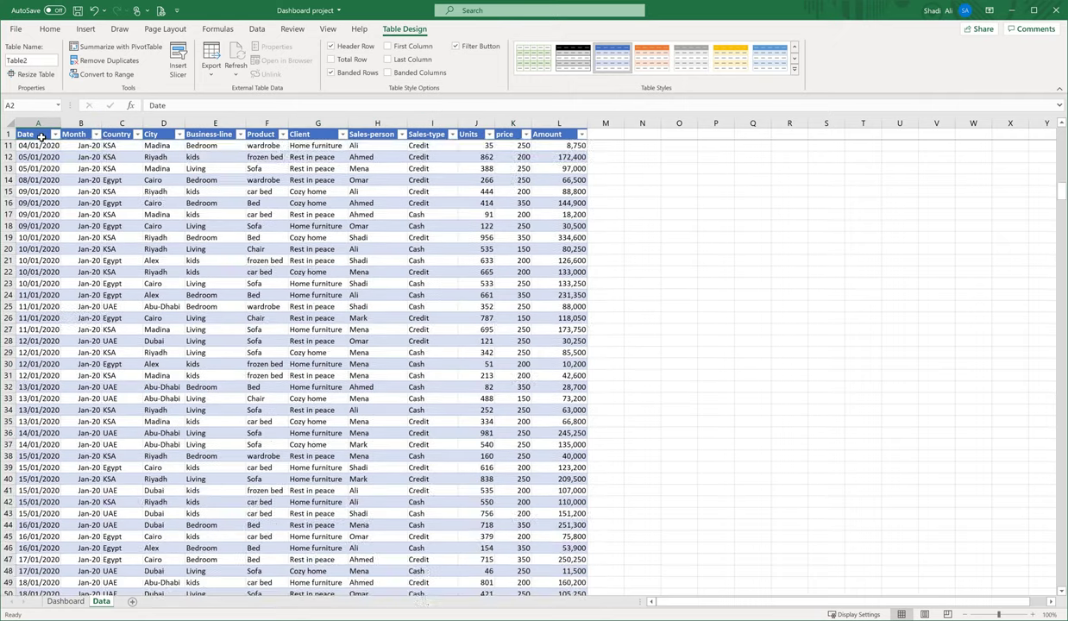
key(ctrl+Down)
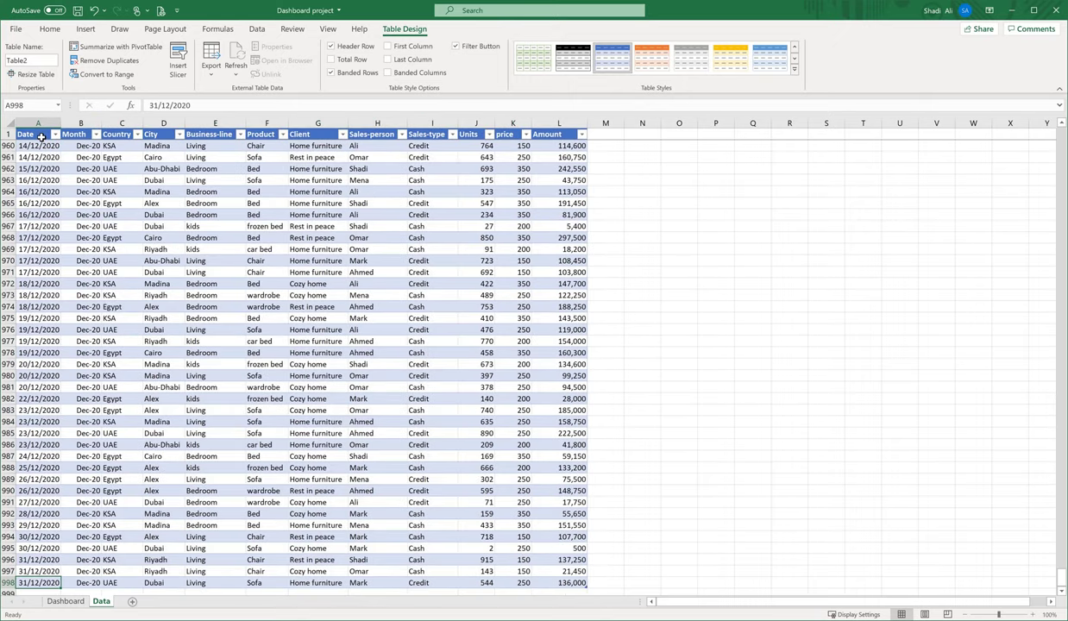
key(Tab)
key(Tab)
key(Tab)
key(Tab)
key(Tab)
key(Tab)
key(Tab)
key(Tab)
key(Tab)
key(Tab)
key(Tab)
key(Tab)
key(Tab)
key(Tab)
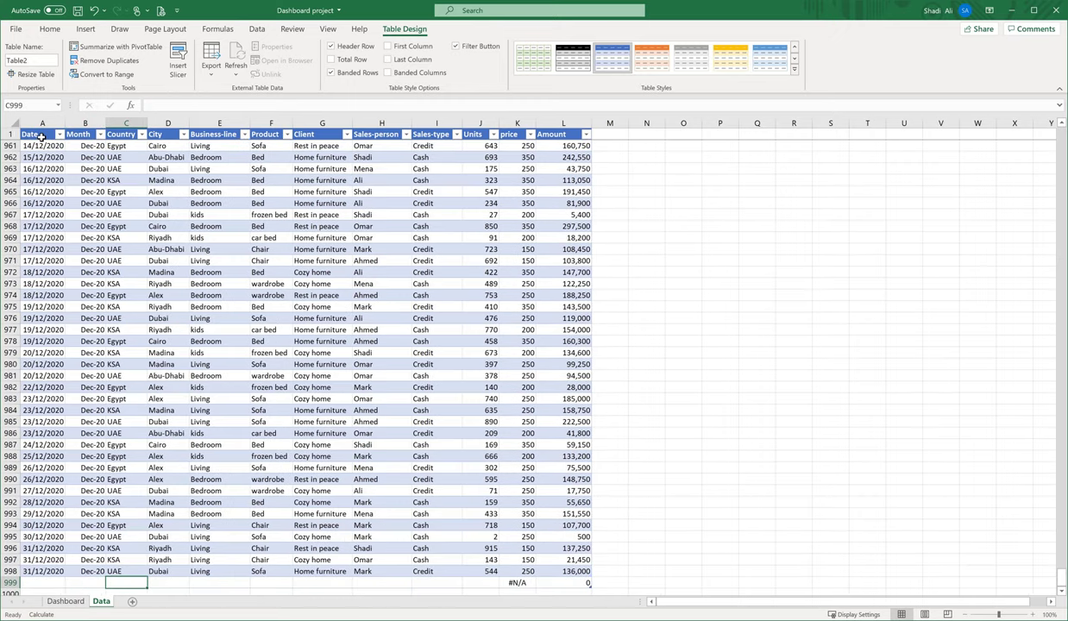
key(ctrl+z)
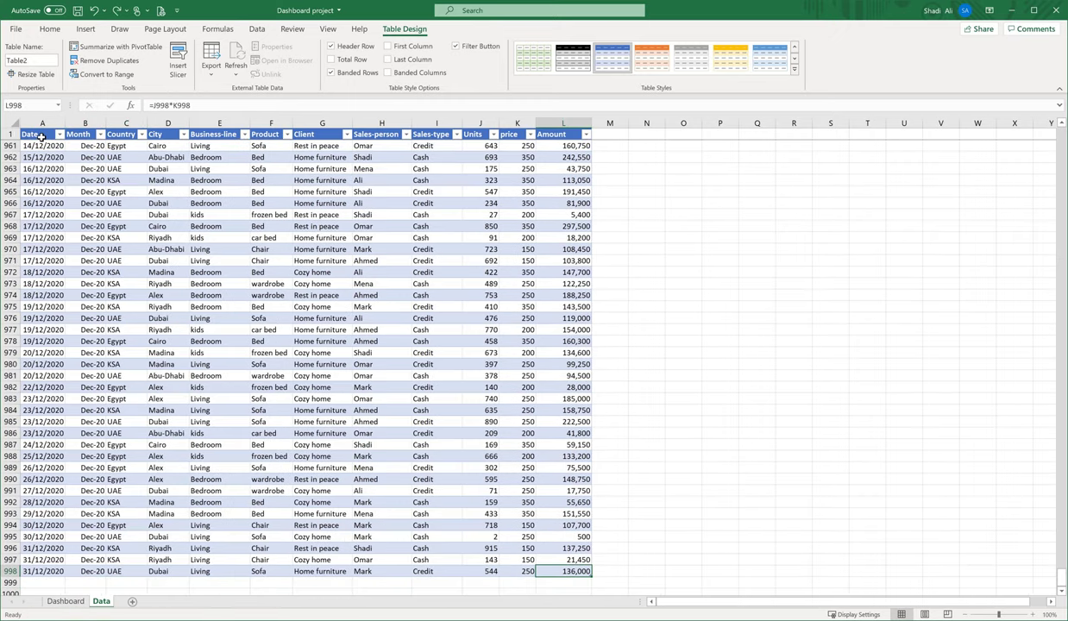
key(Left)
key(Left)
key(ctrl+Up)
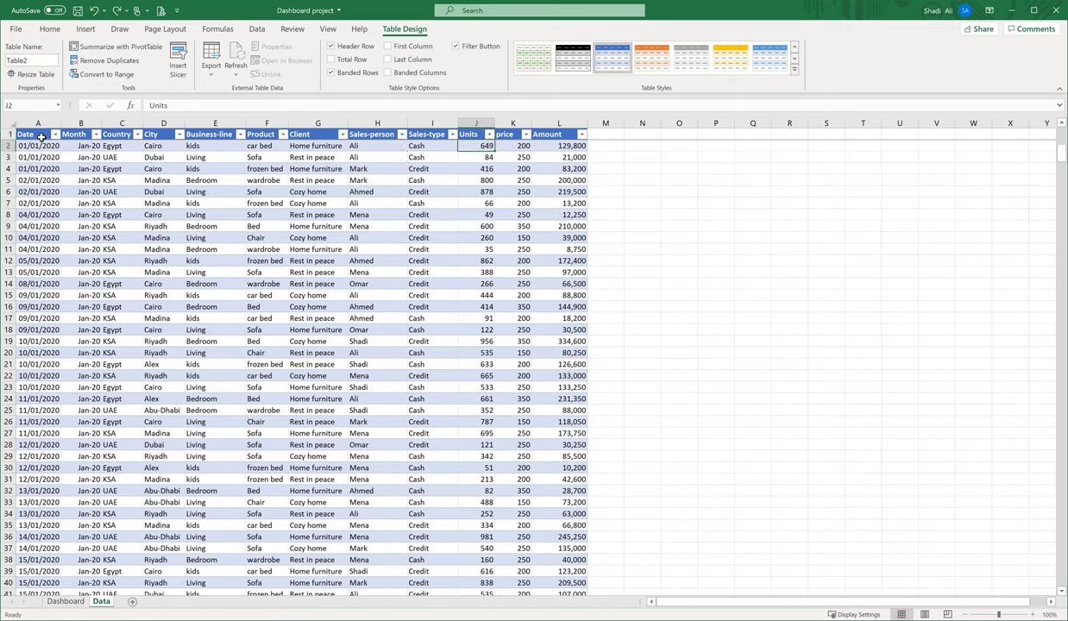
key(Left)
key(Down)
key(Left)
key(Left)
key(Left)
key(Down)
key(Left)
key(Left)
key(Left)
key(Left)
key(Left)
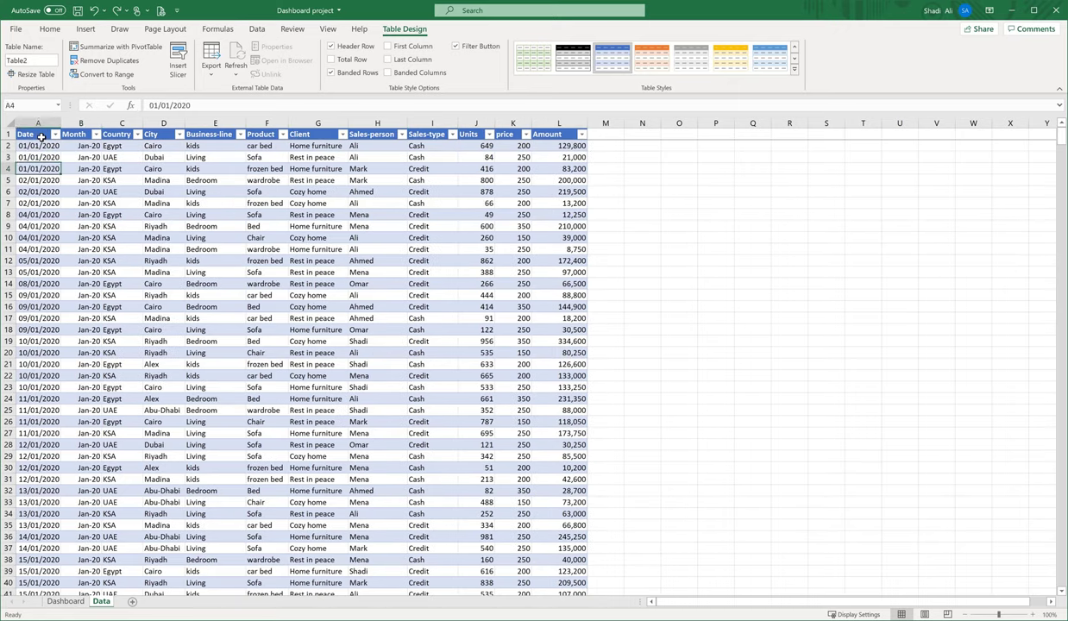
Step: Insert an empty PivotTable based on Table2 in a new worksheet
click(81, 203)
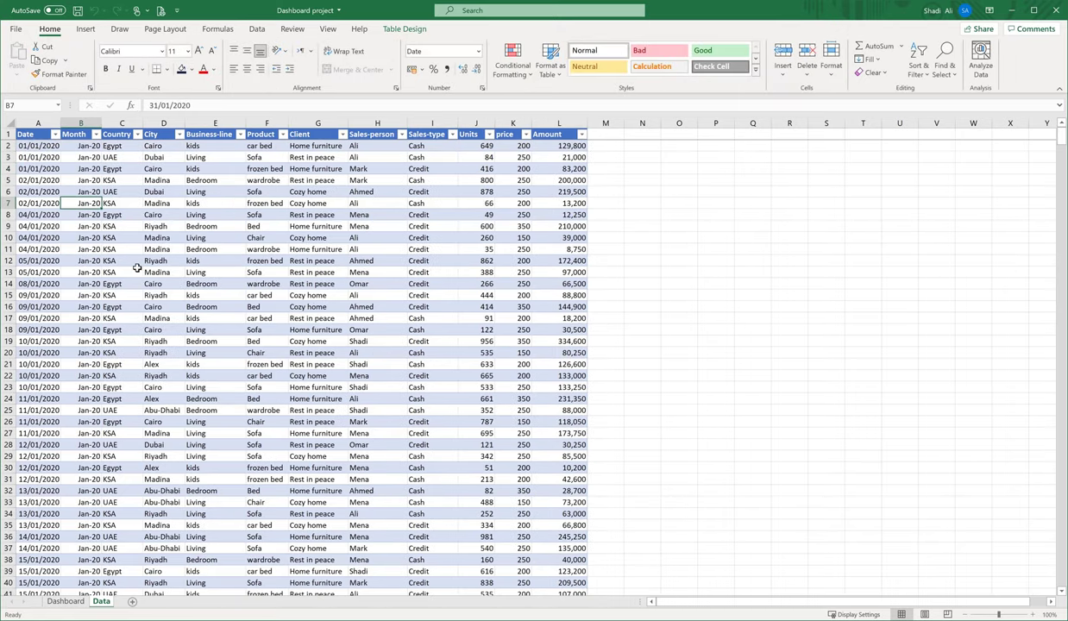
click(85, 29)
click(24, 64)
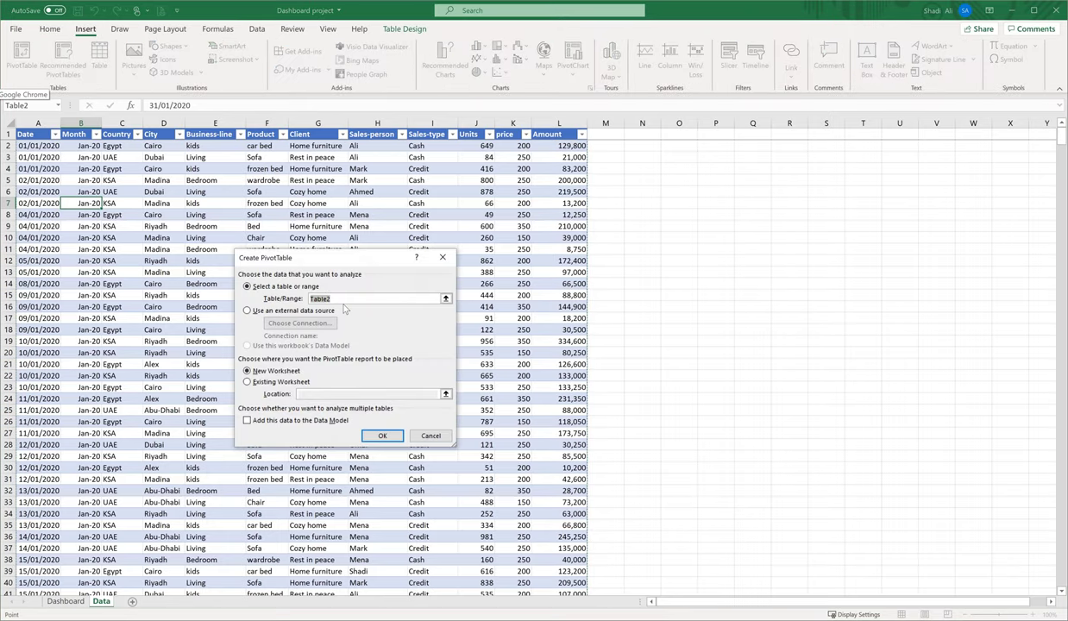
click(378, 435)
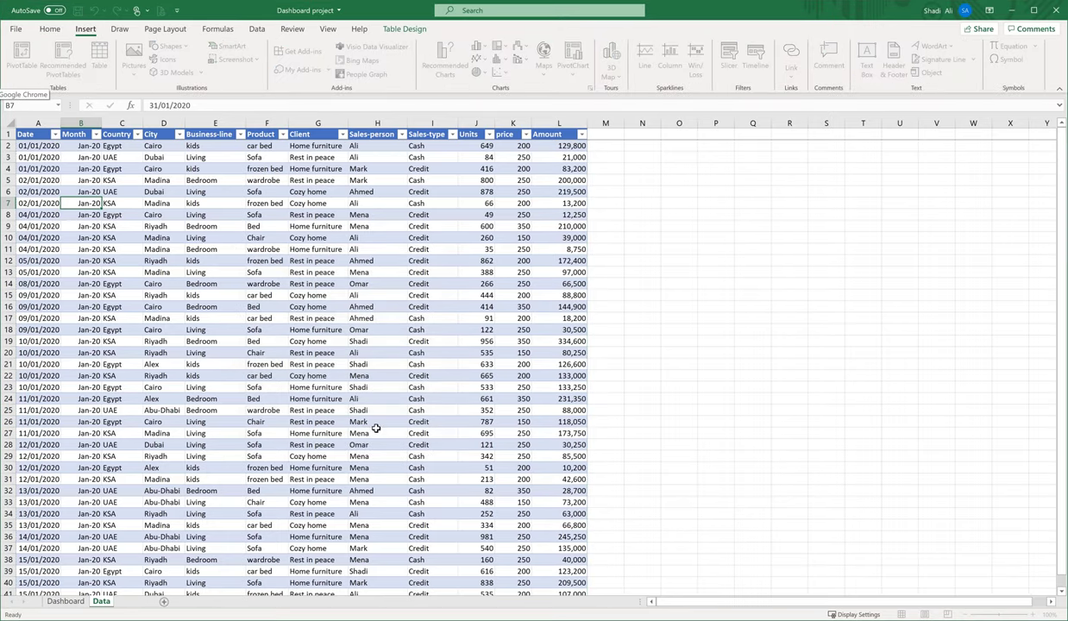
click(85, 212)
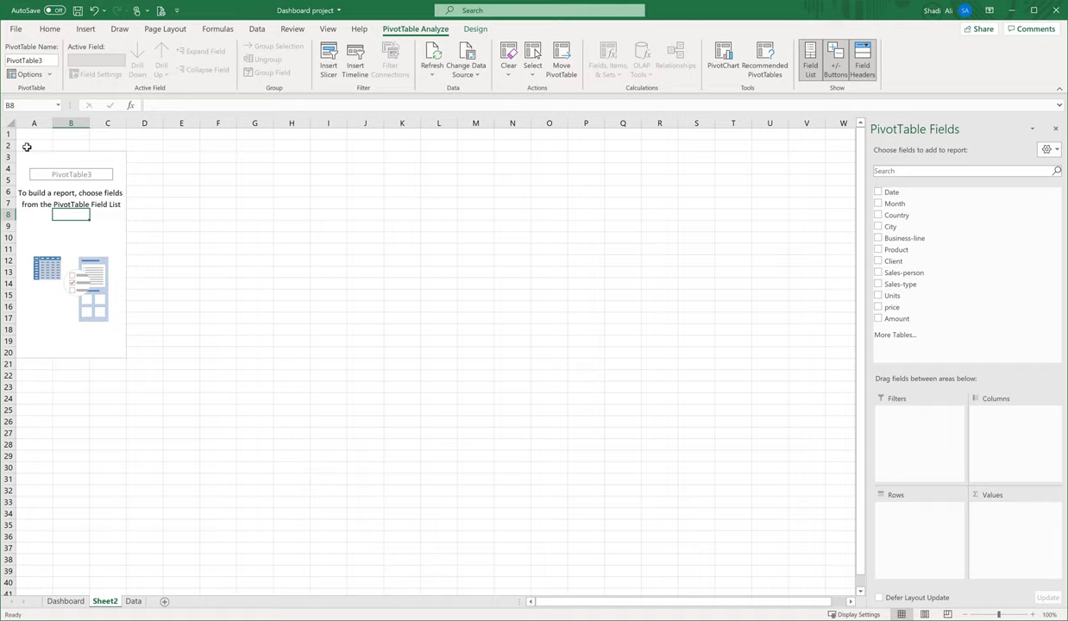
Step: Rename the new sheet as Rev-country and name its PivotTable rev-country
double_click(105, 601)
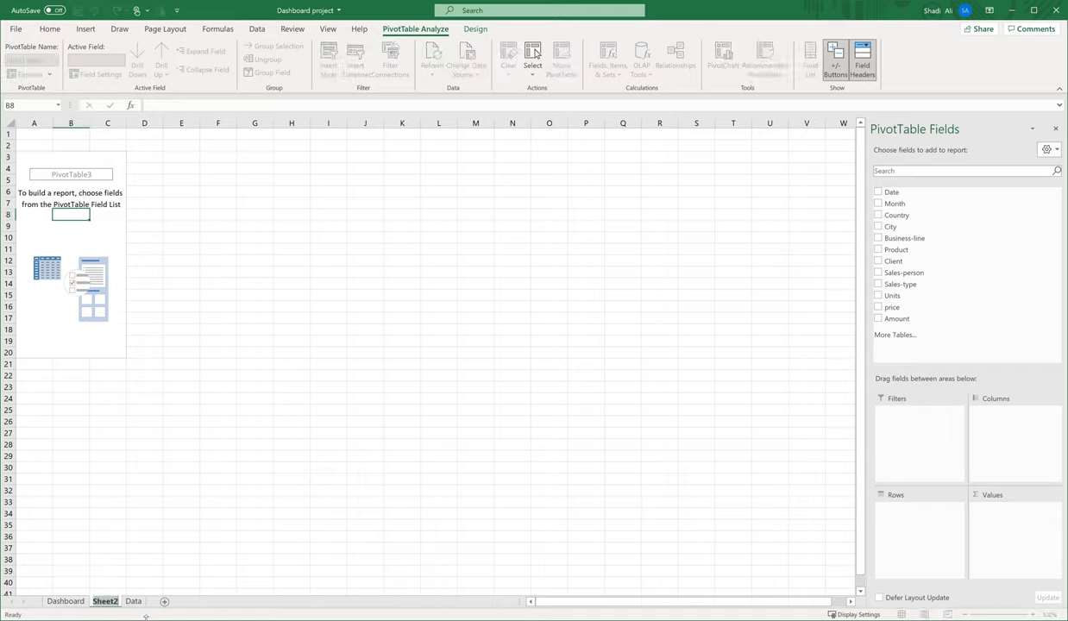
text(Rev-country)
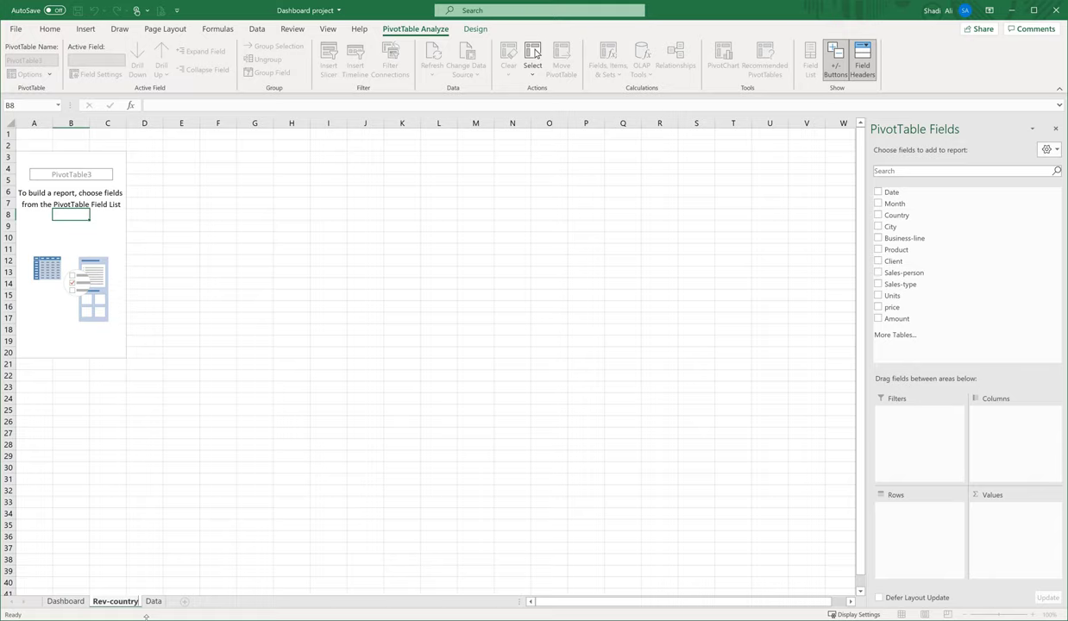
click(85, 227)
click(24, 60)
text(rev)
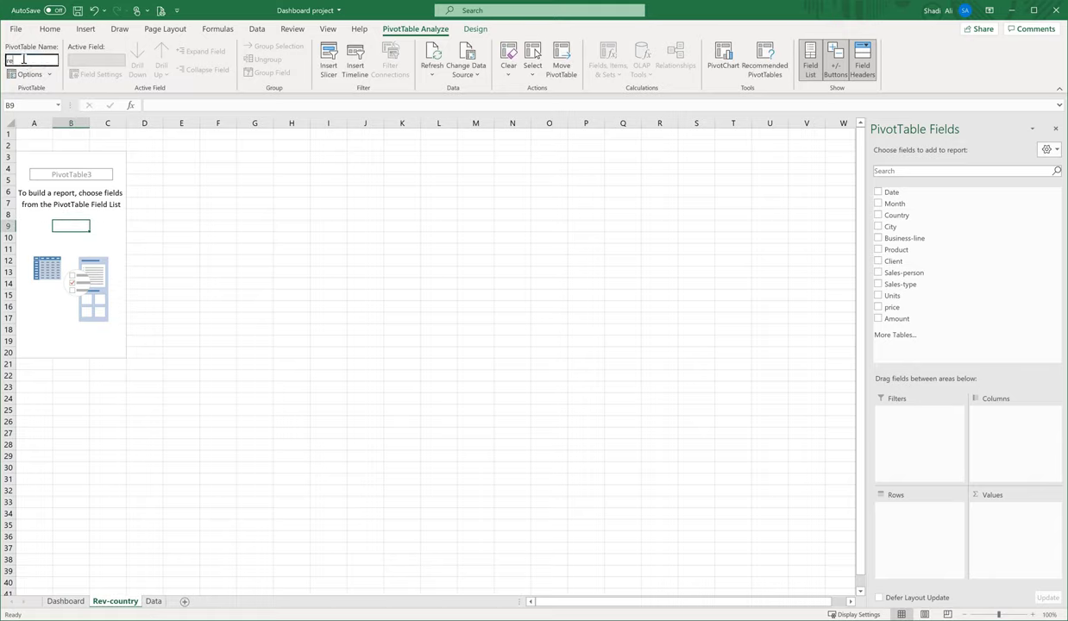
text(-country)
click(101, 242)
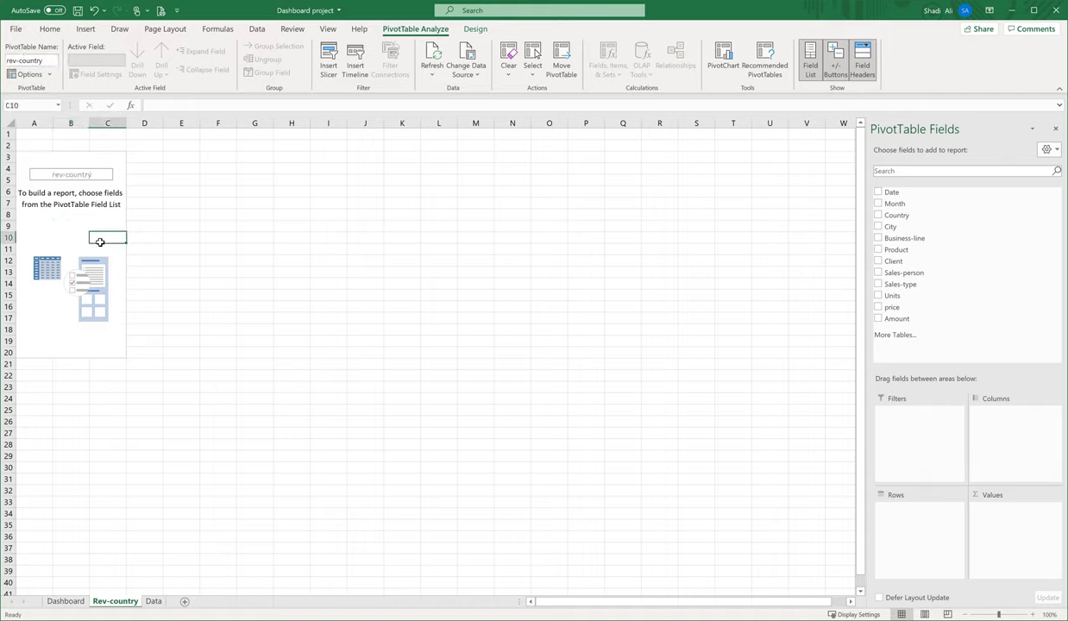
Step: Set up the PivotTable with Country as rows and the sum of Amount as values
click(77, 222)
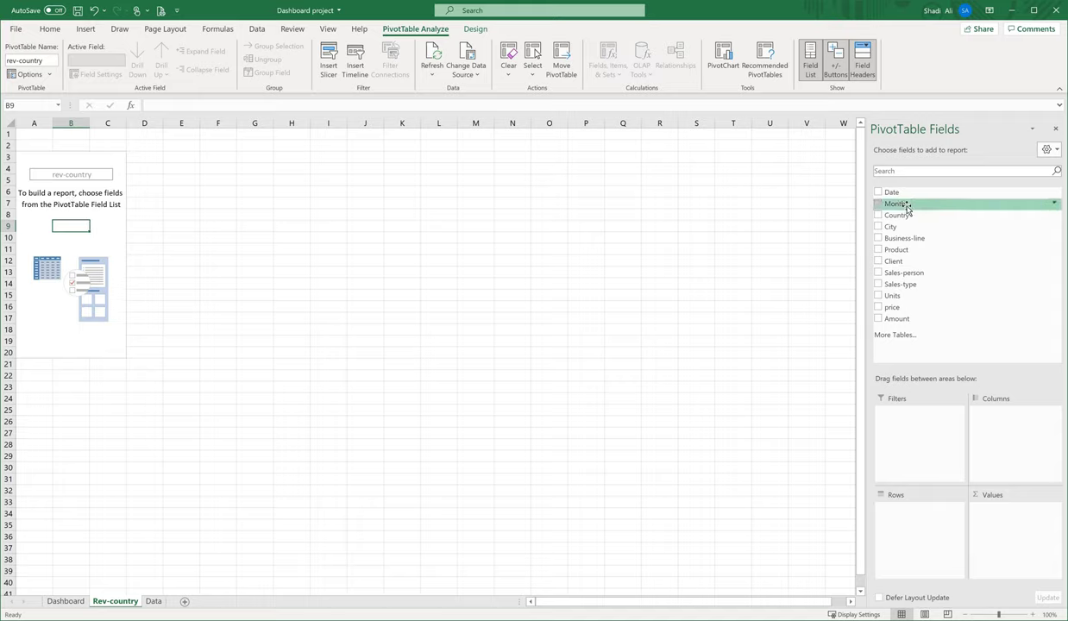
drag(897, 214, 920, 513)
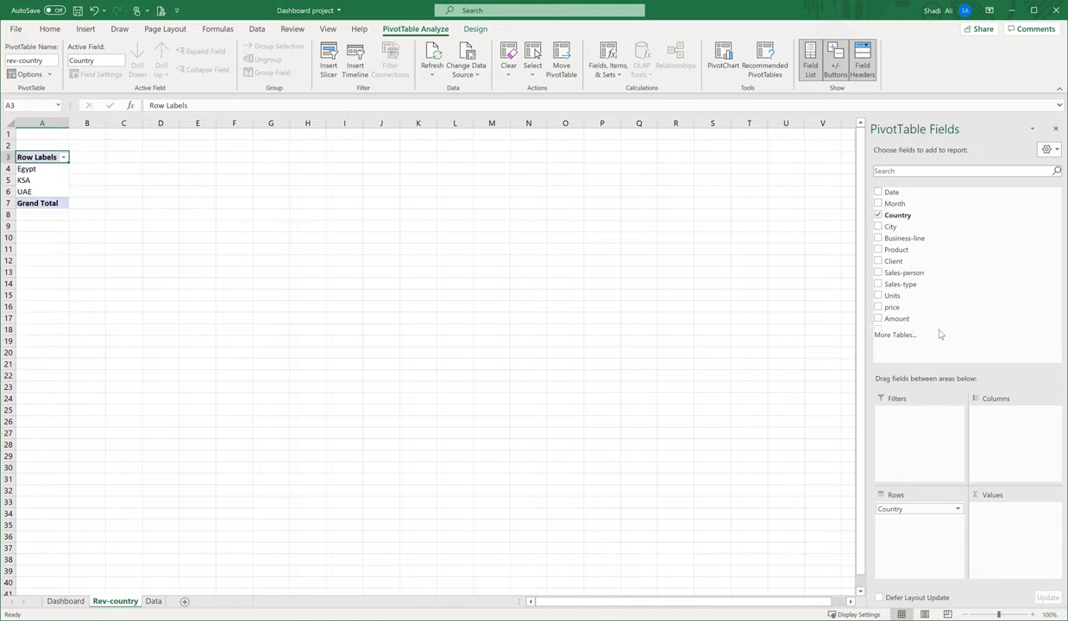
drag(902, 319, 1021, 526)
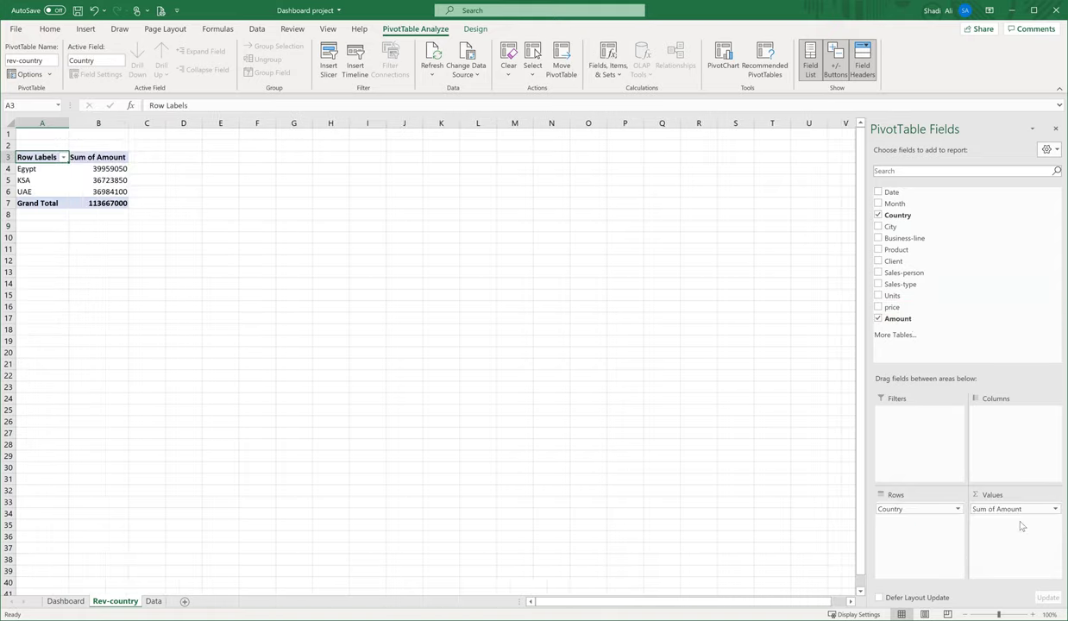
Step: Insert a Clustered Bar PivotChart from the country revenue PivotTable
click(103, 181)
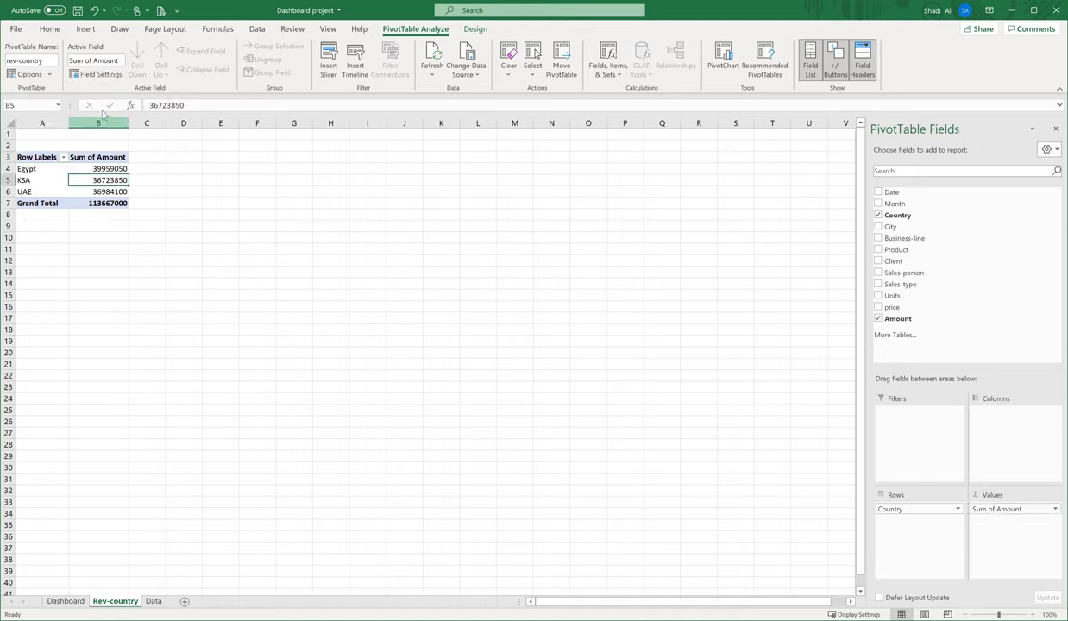
click(84, 30)
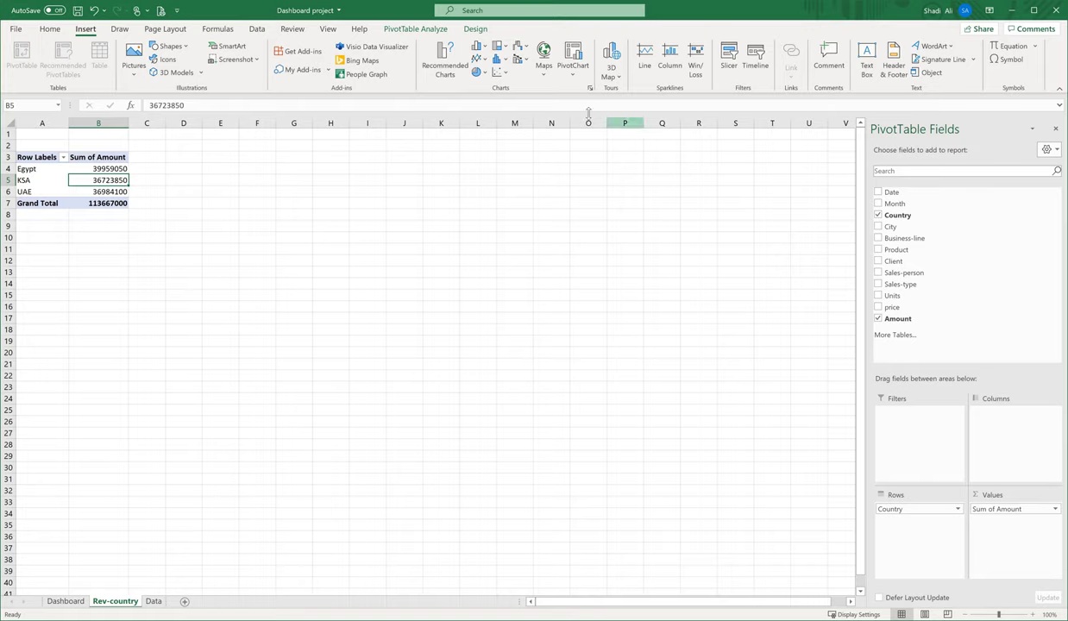
click(570, 54)
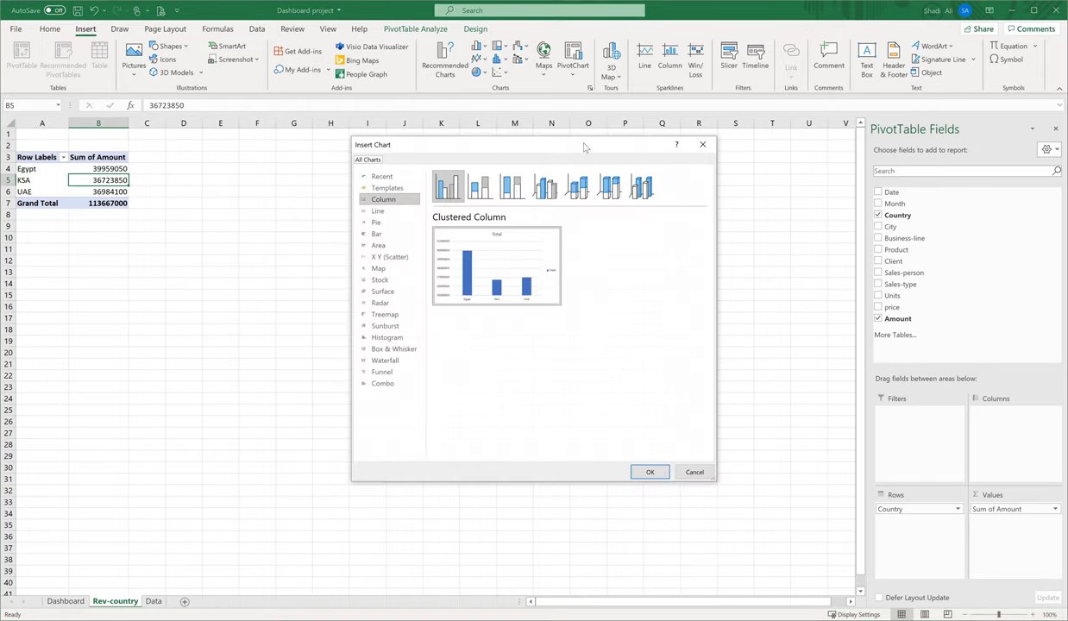
mouse_move(549, 308)
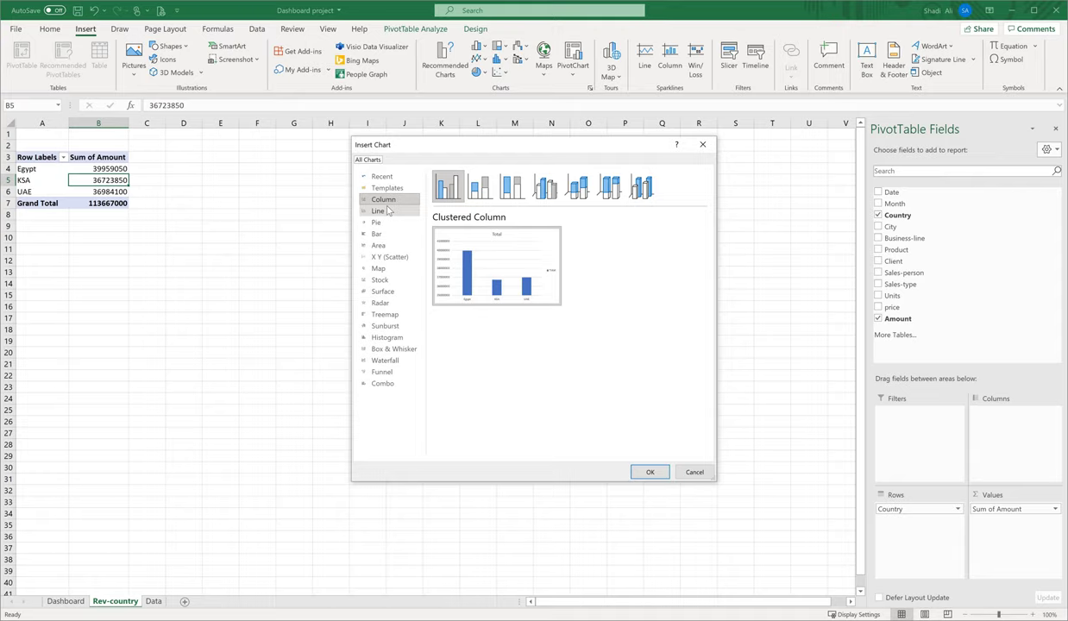
click(388, 211)
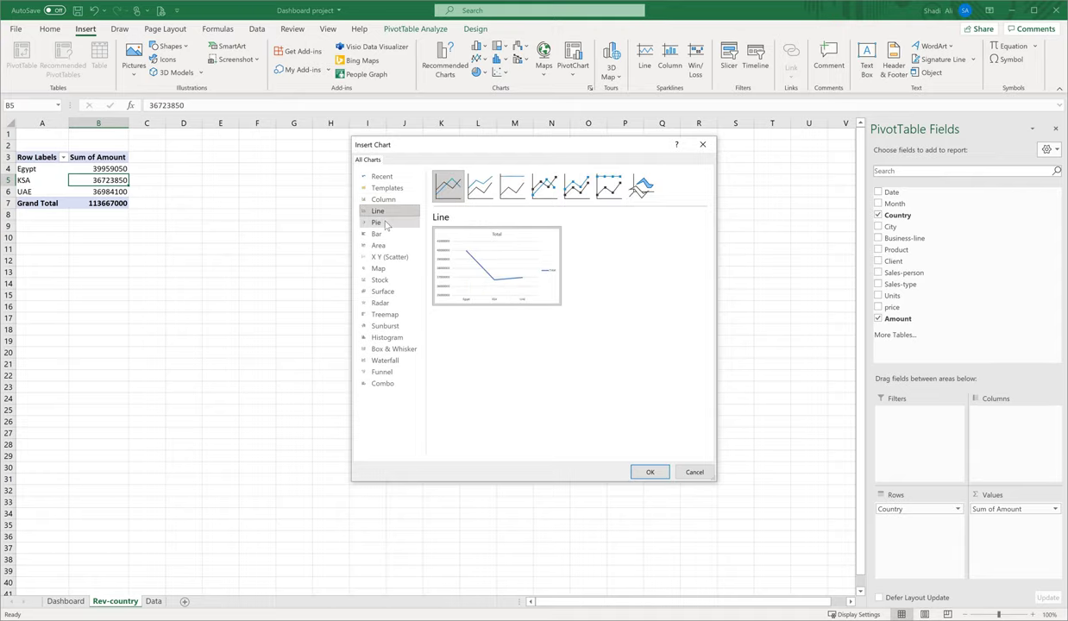
click(385, 223)
click(376, 234)
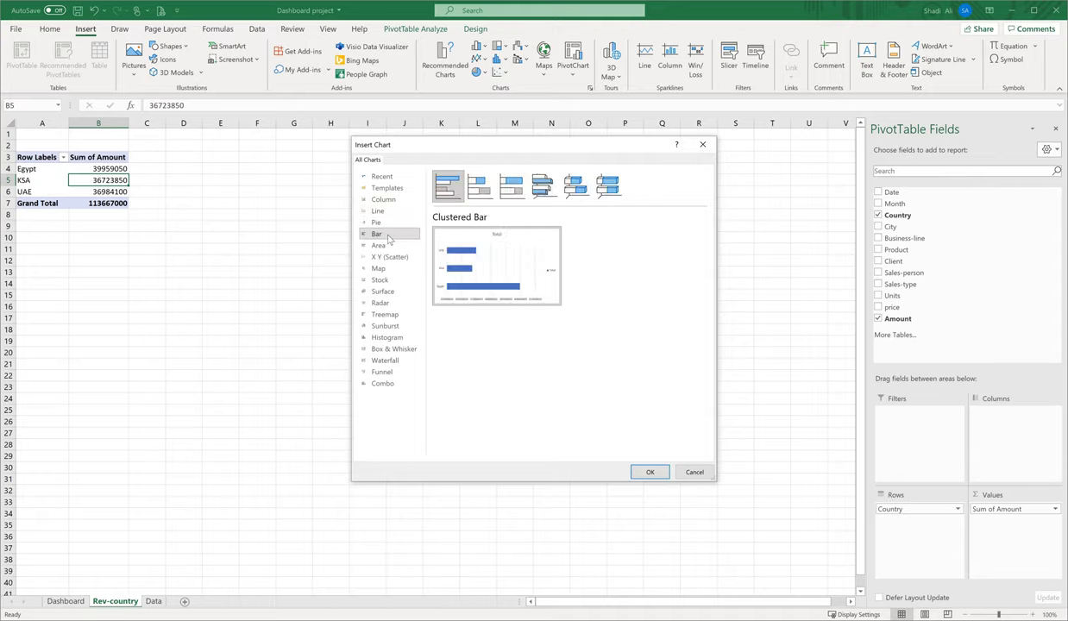
mouse_move(424, 258)
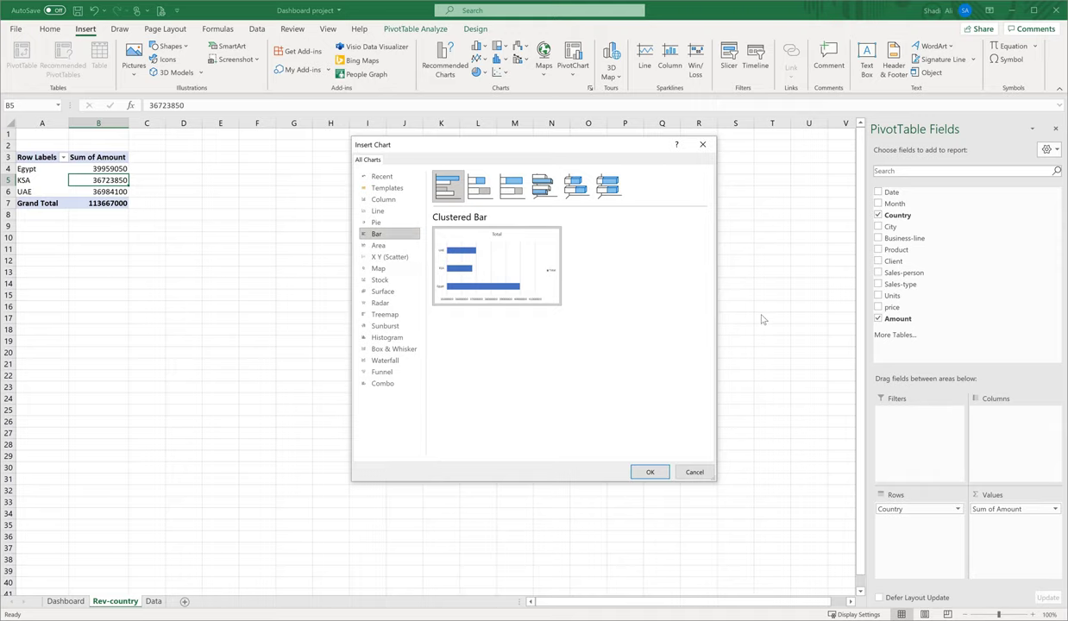
click(649, 471)
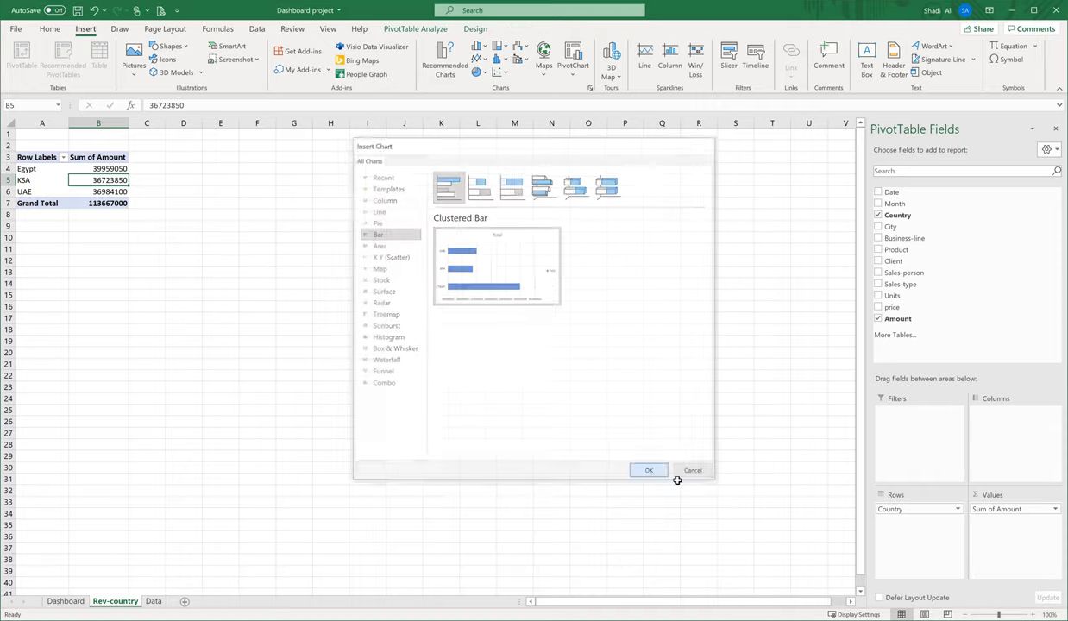
Step: Apply the chart style with the dark grey gradient background and blue bars to the PivotChart
click(516, 29)
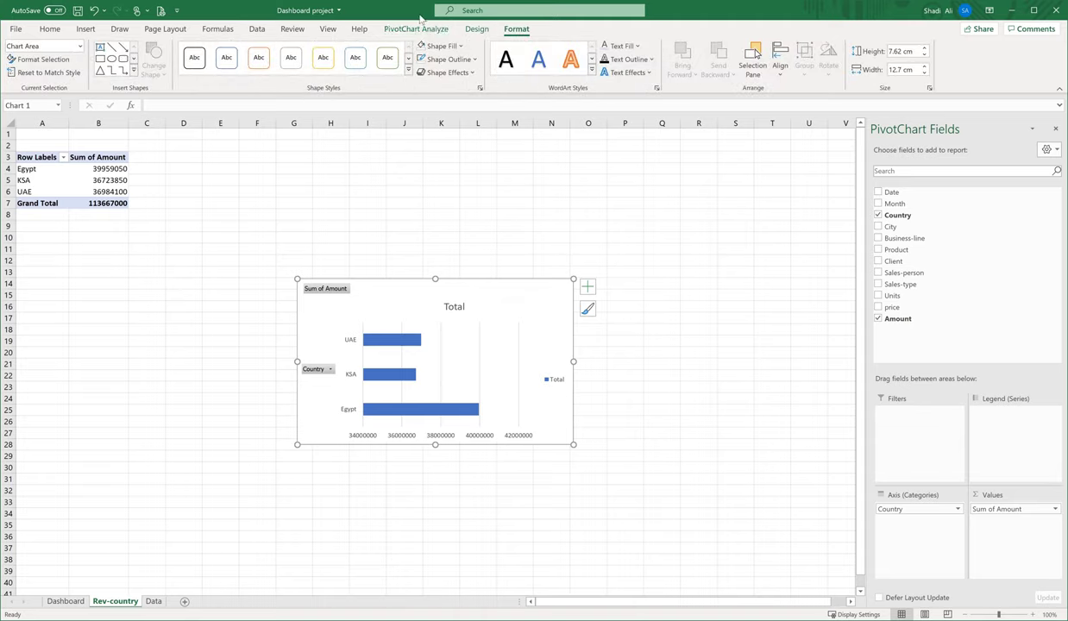
click(473, 28)
click(504, 75)
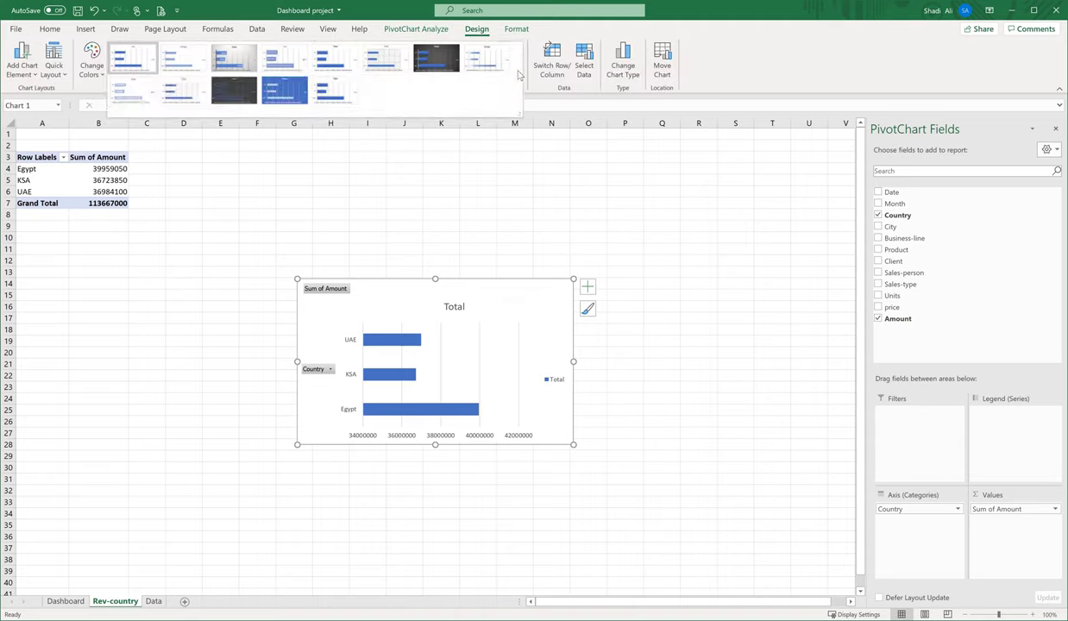
click(438, 60)
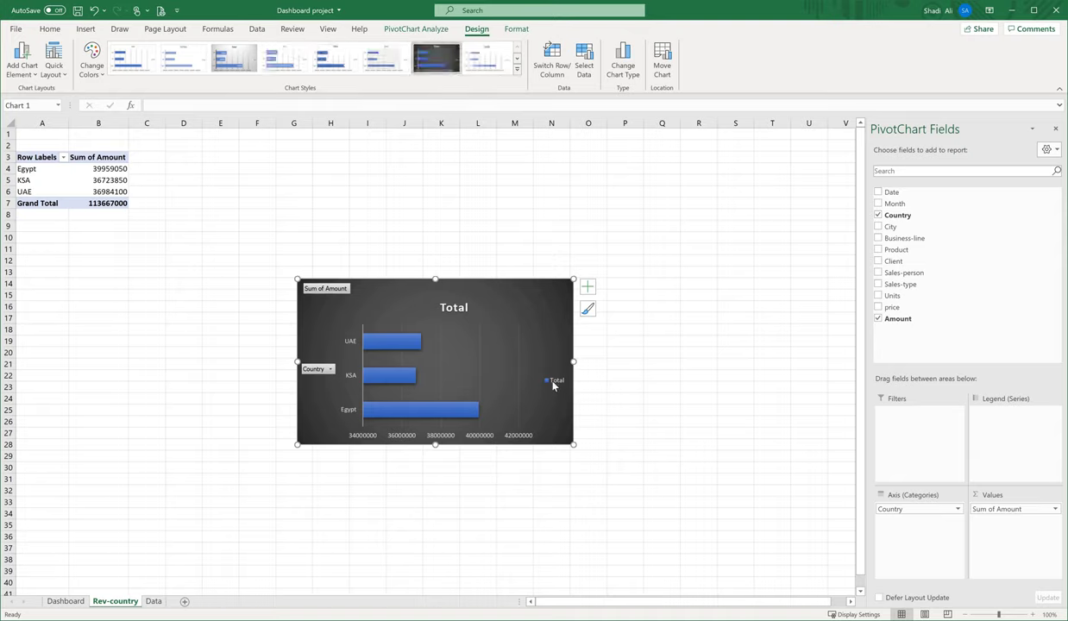
Step: Hide all field buttons on the PivotChart and change its title to Revenue per country
right_click(326, 292)
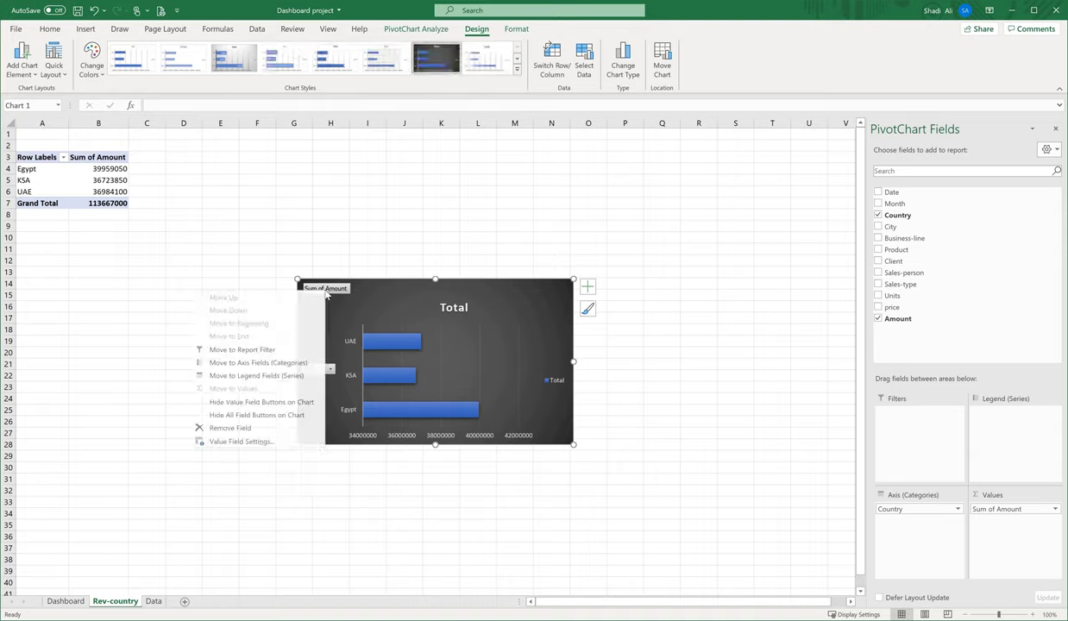
click(249, 417)
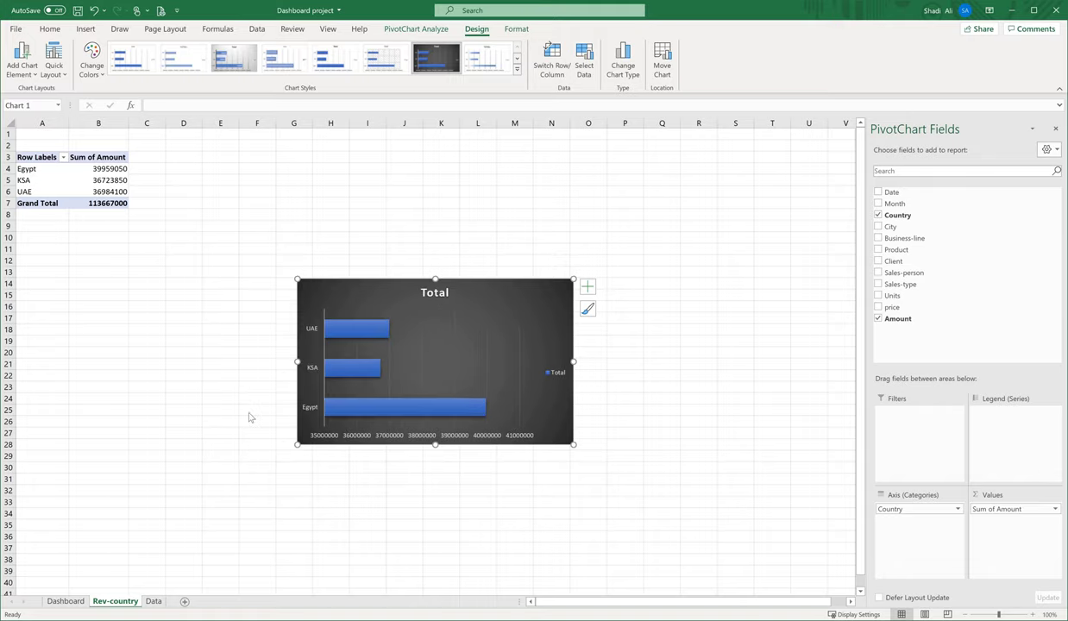
click(435, 293)
double_click(438, 293)
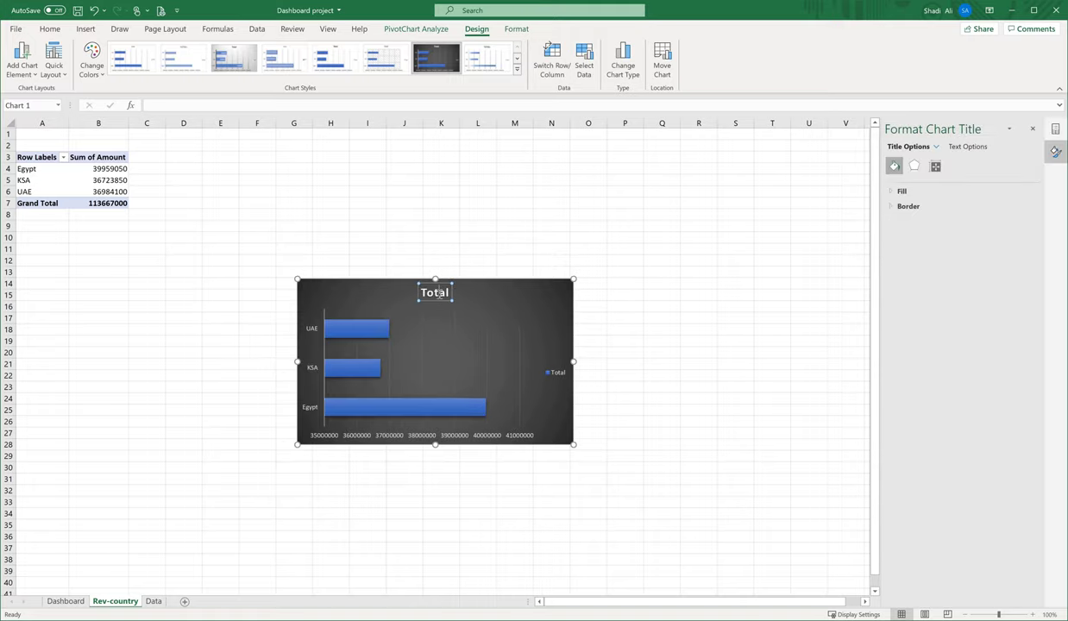
double_click(437, 293)
text(Revenue per country)
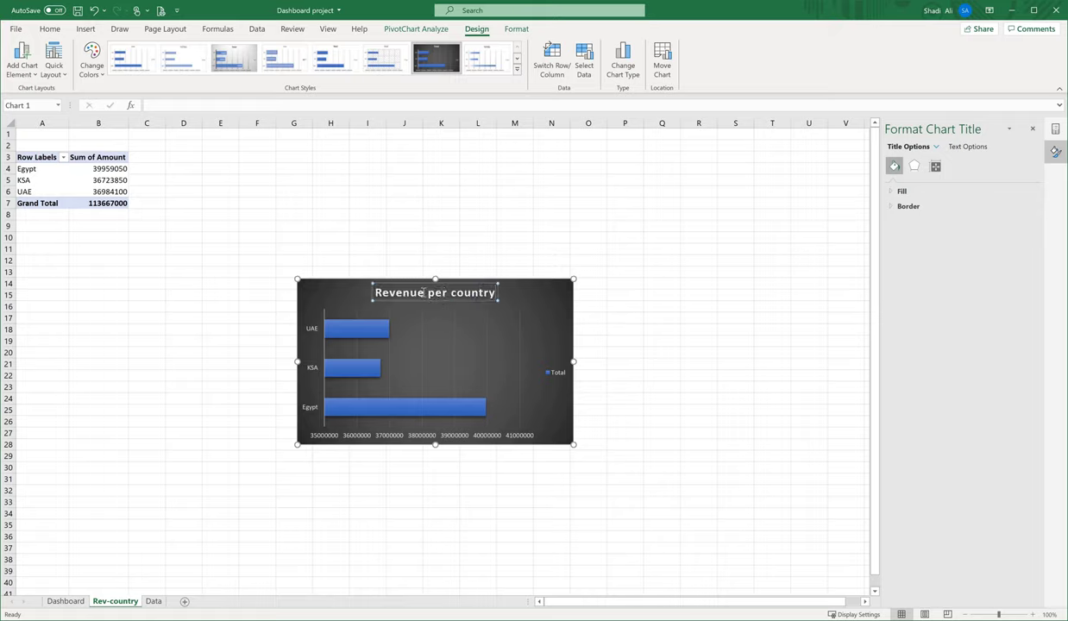
Step: Reduce the chart title's font size to 12
click(411, 284)
click(49, 29)
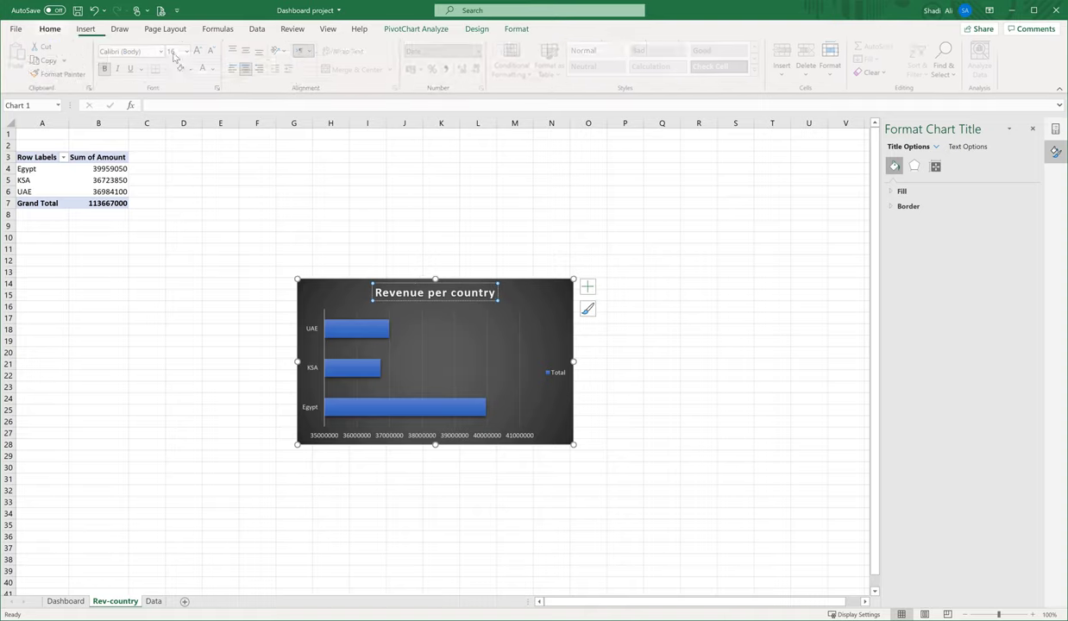
click(212, 51)
click(213, 51)
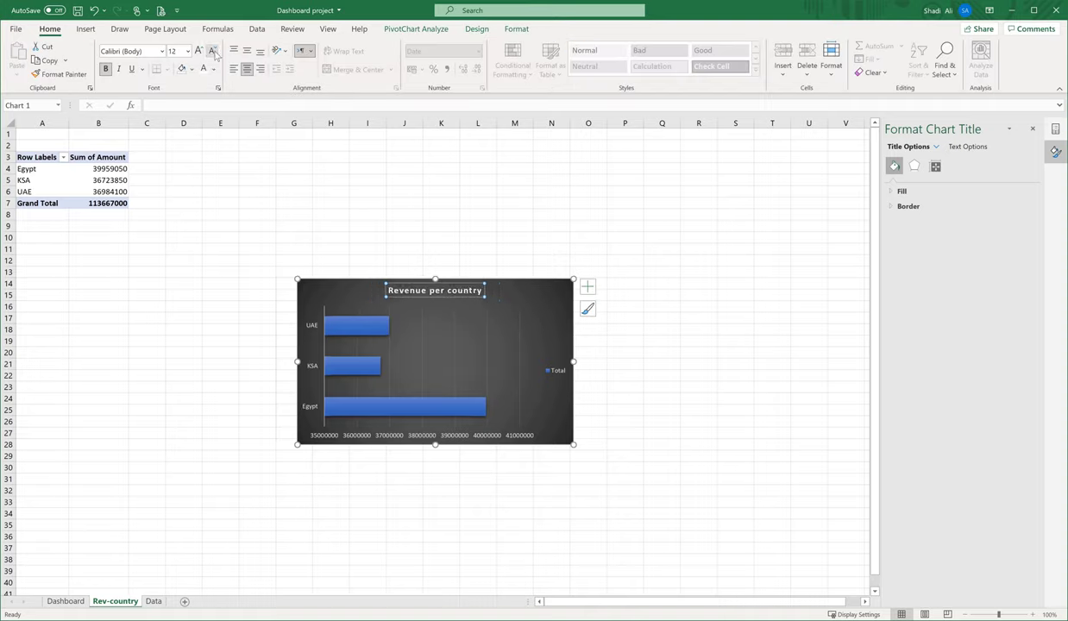
Step: Remove the legend, the horizontal value axis and the major gridlines from the revenue chart
click(555, 371)
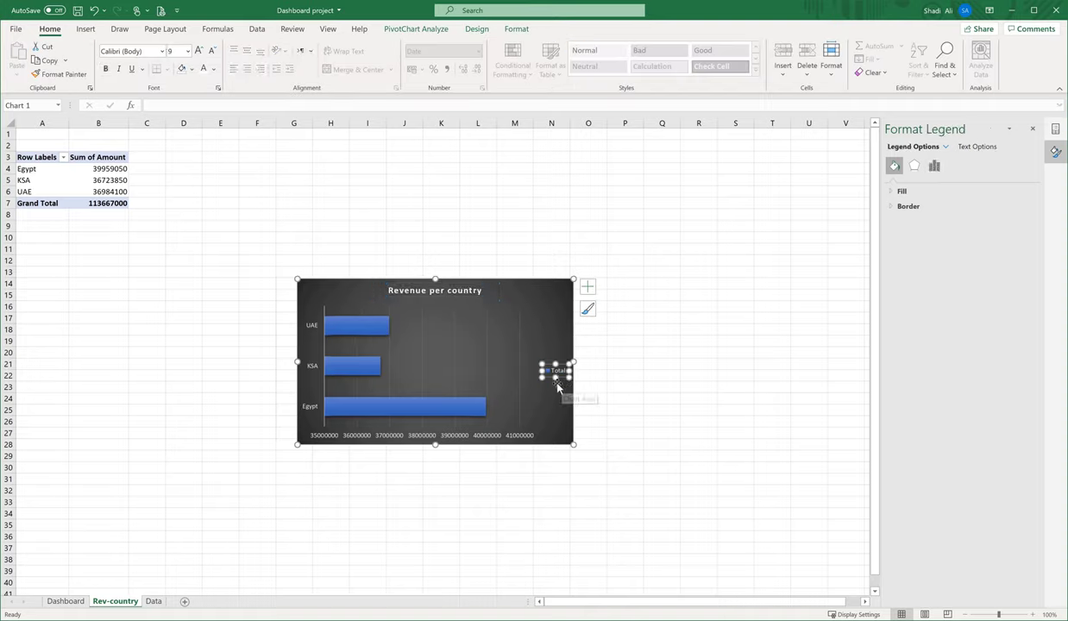
key(Delete)
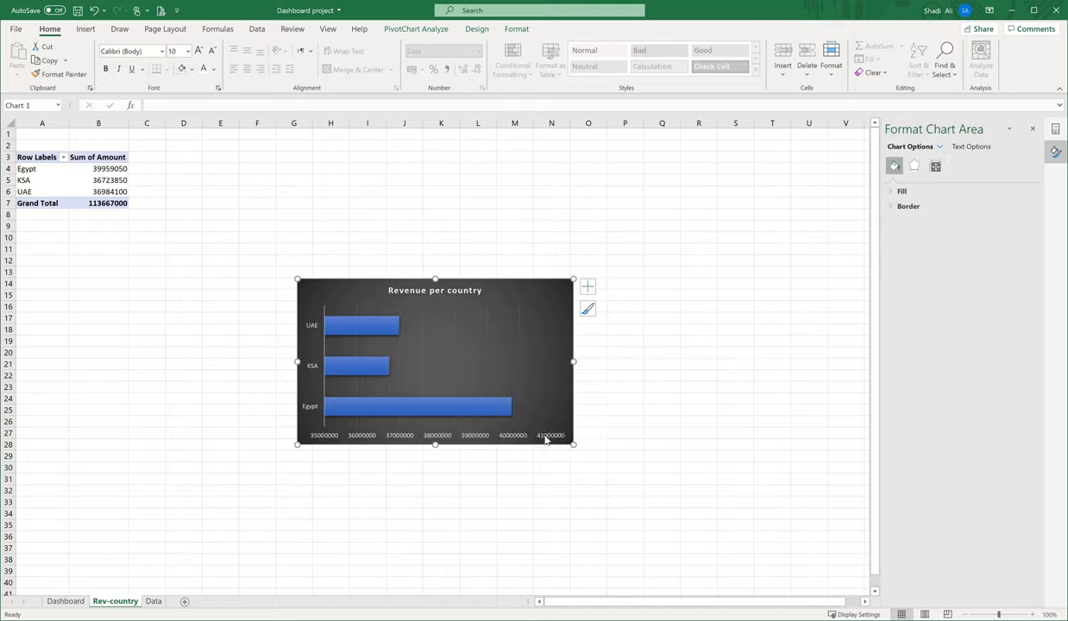
click(546, 438)
key(Delete)
click(526, 350)
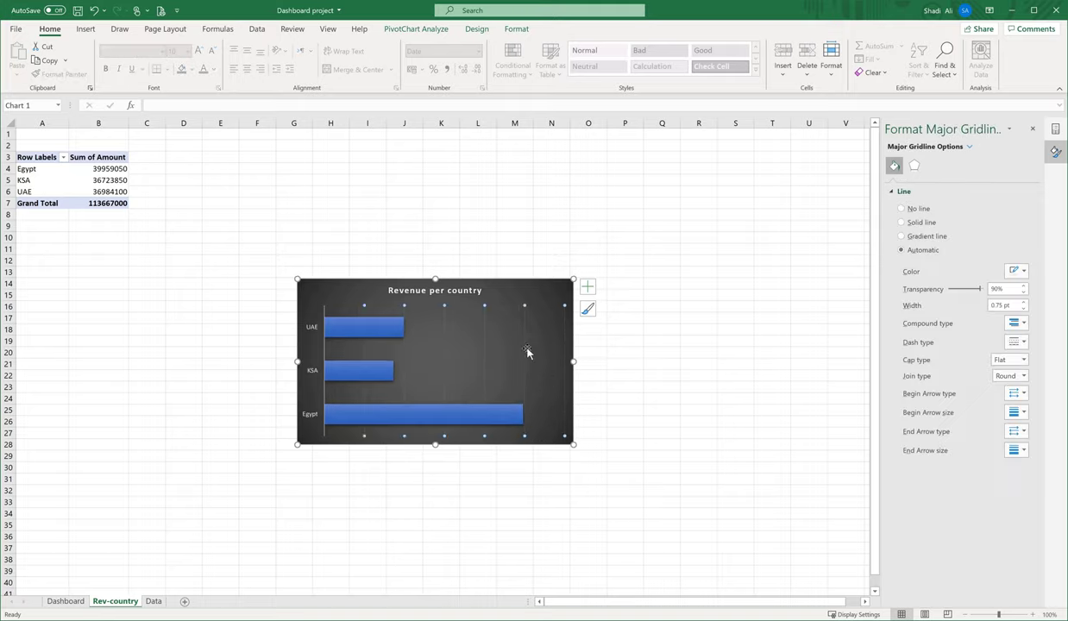
key(Delete)
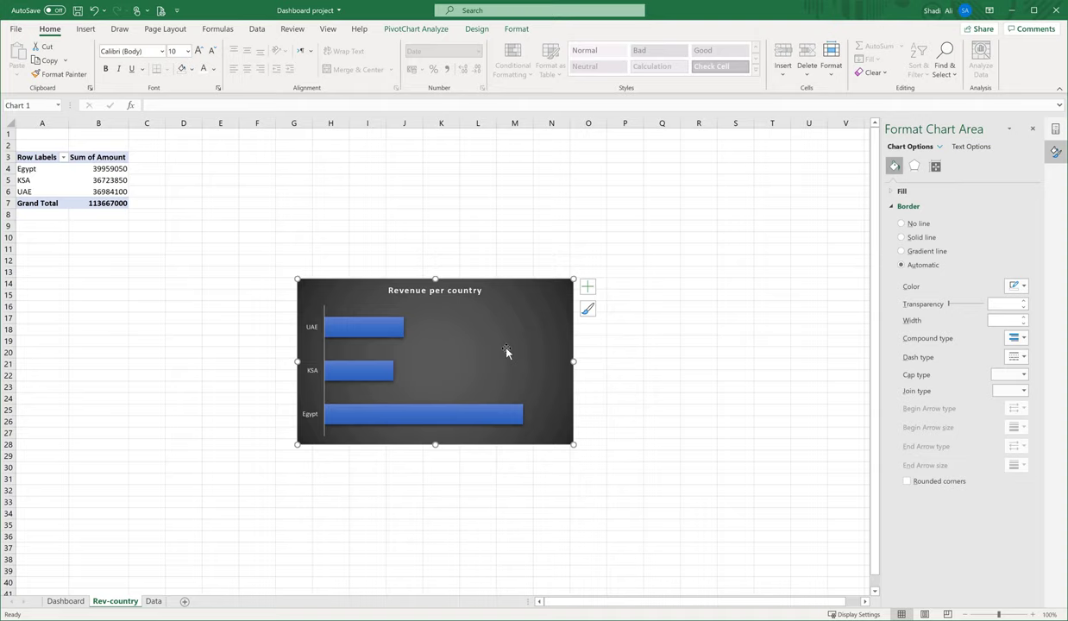
Step: Add data labels to the bars of the revenue chart
right_click(393, 329)
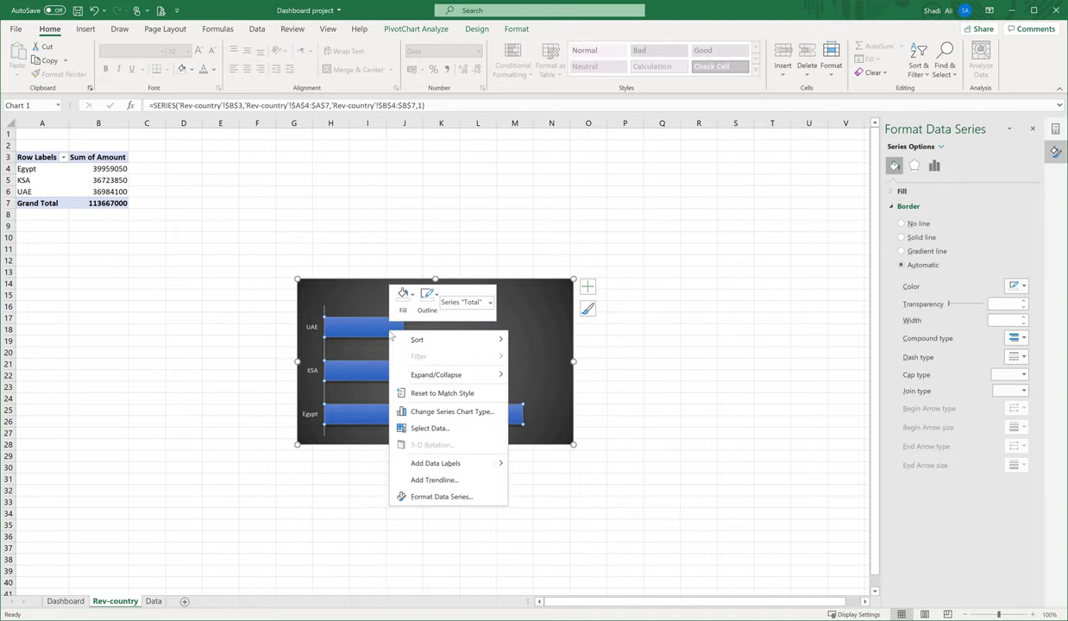
click(458, 464)
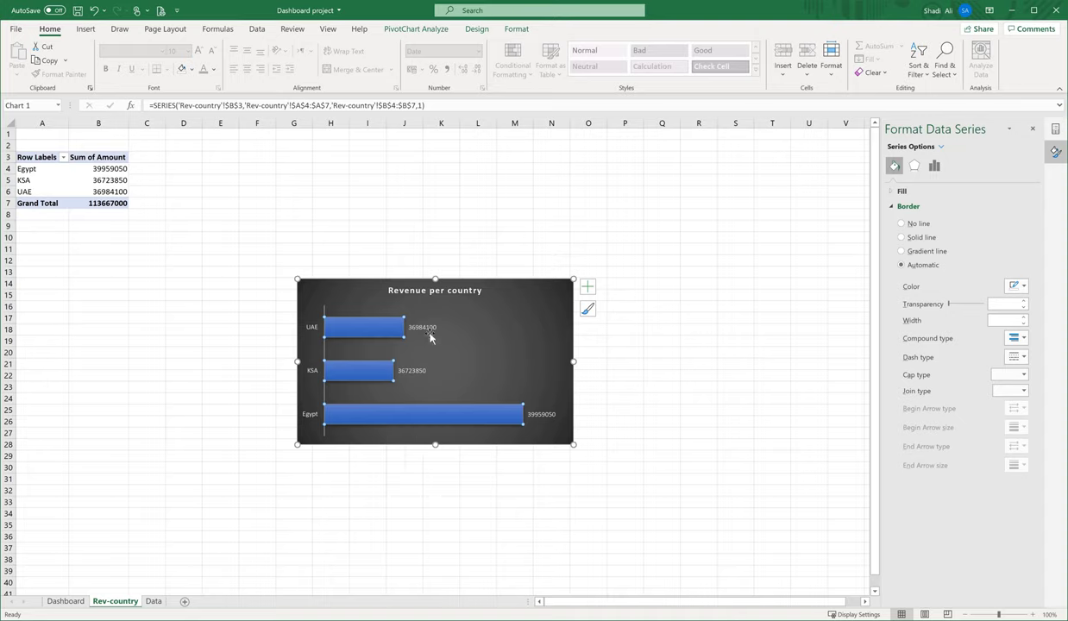
key(Escape)
key(Escape)
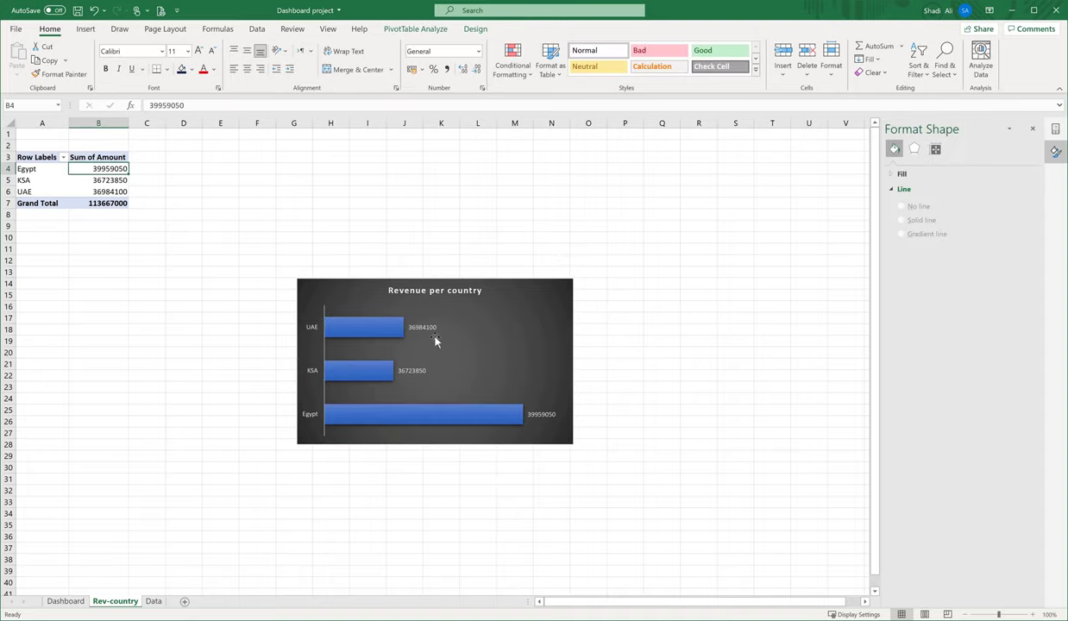
Step: Apply the custom number format #,,.0"m" to the PivotTable's Sum of Amount values
right_click(117, 169)
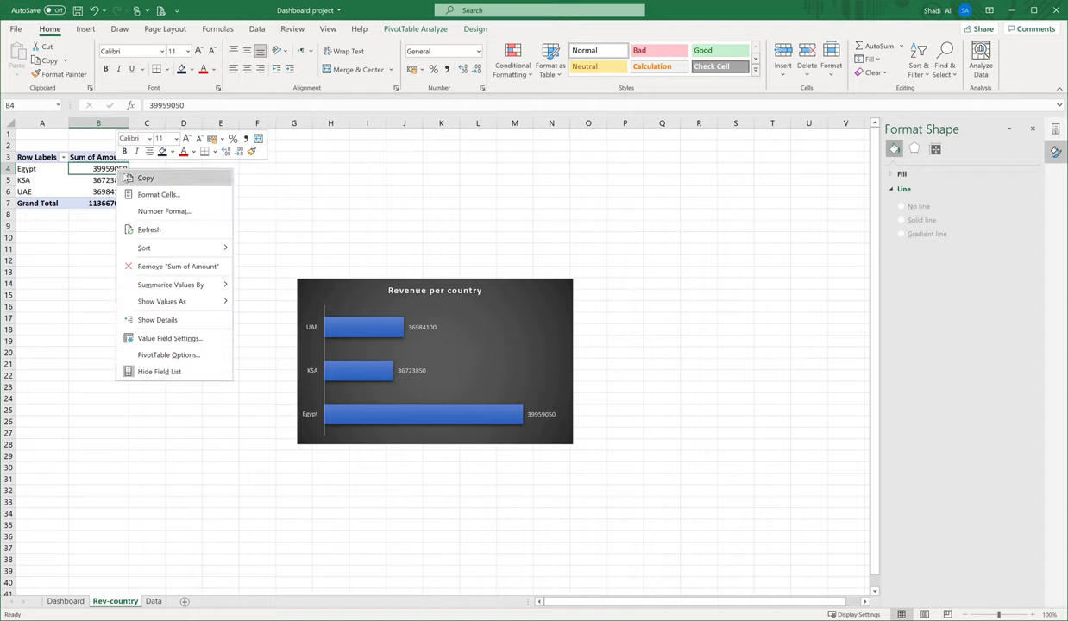
right_click(105, 169)
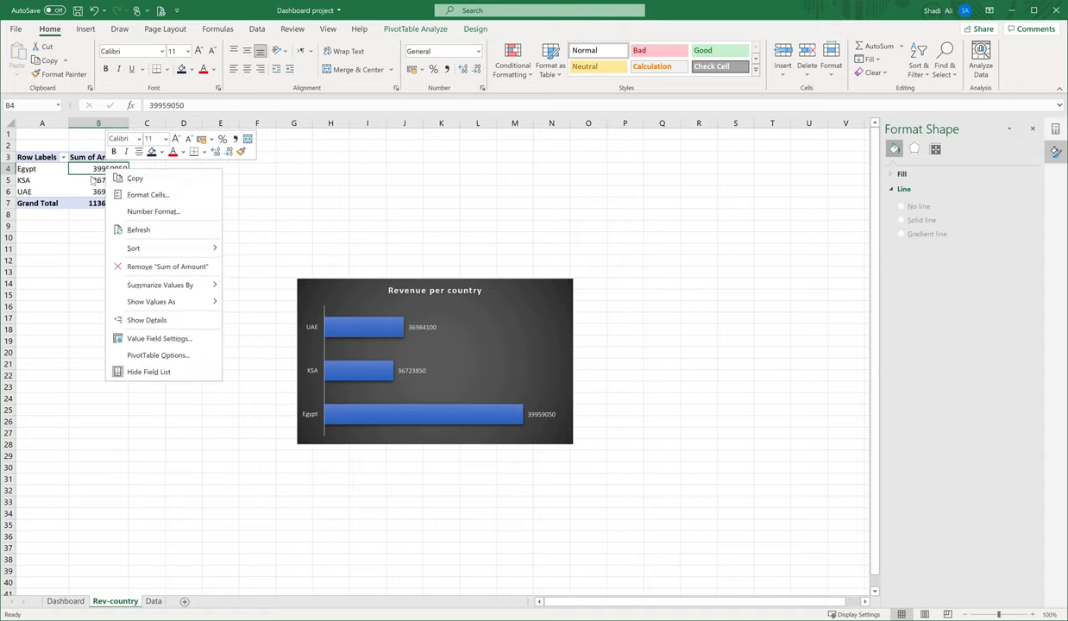
key(Escape)
drag(83, 169, 79, 195)
right_click(80, 175)
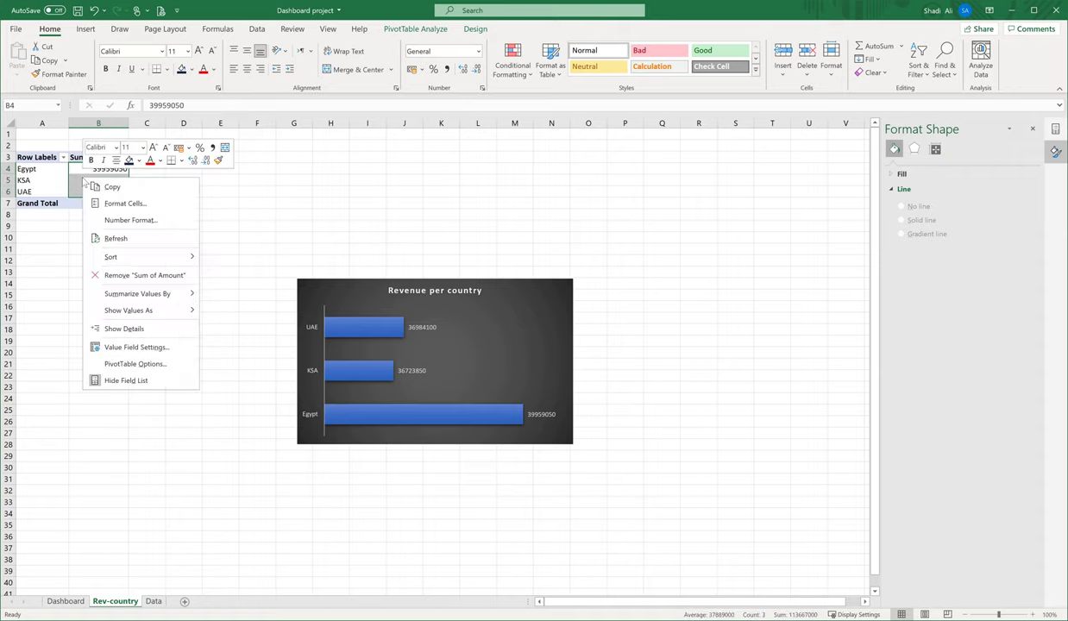
click(132, 222)
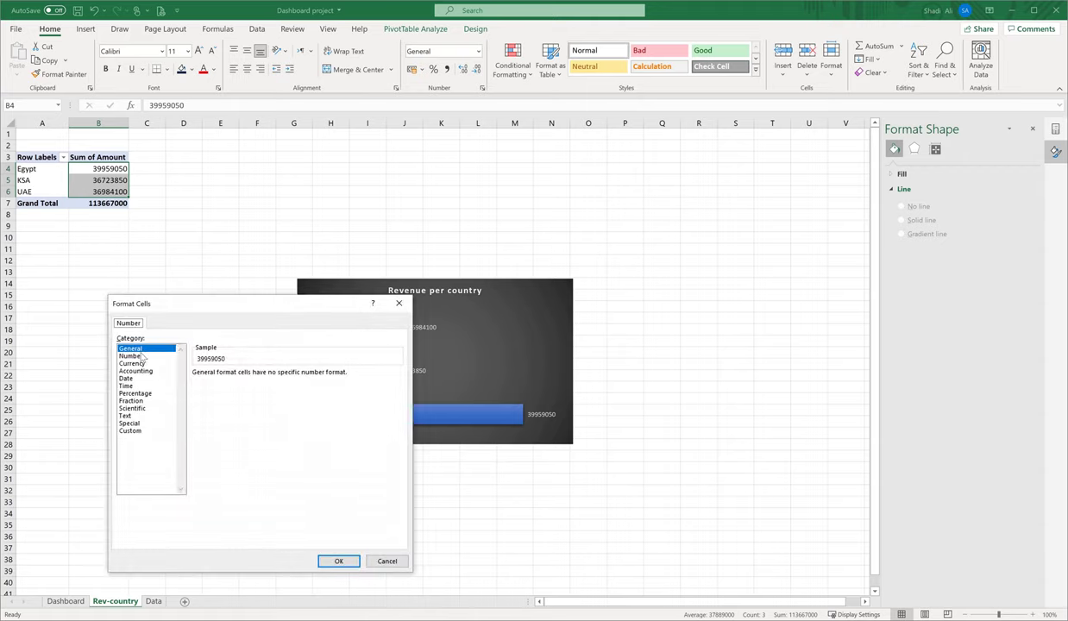
click(173, 420)
click(264, 384)
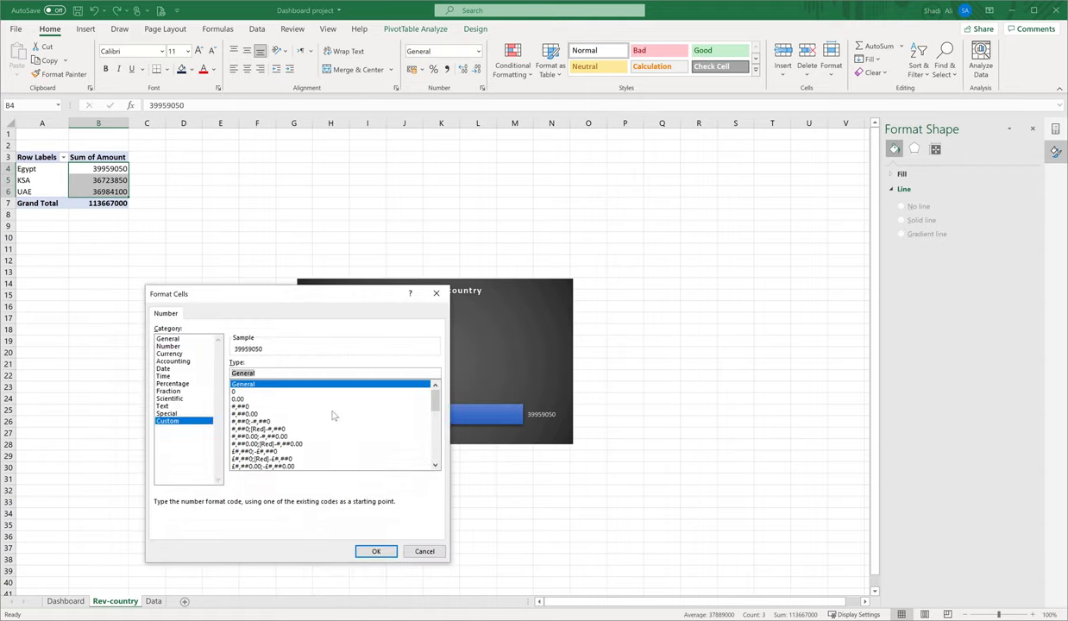
text(#,,.0"m)
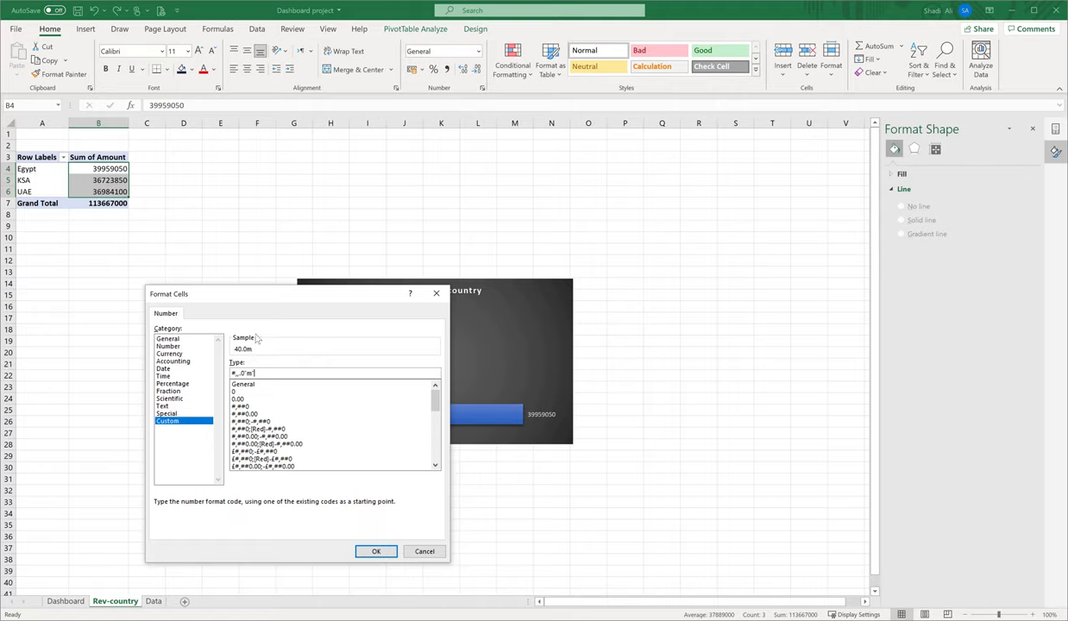
click(376, 552)
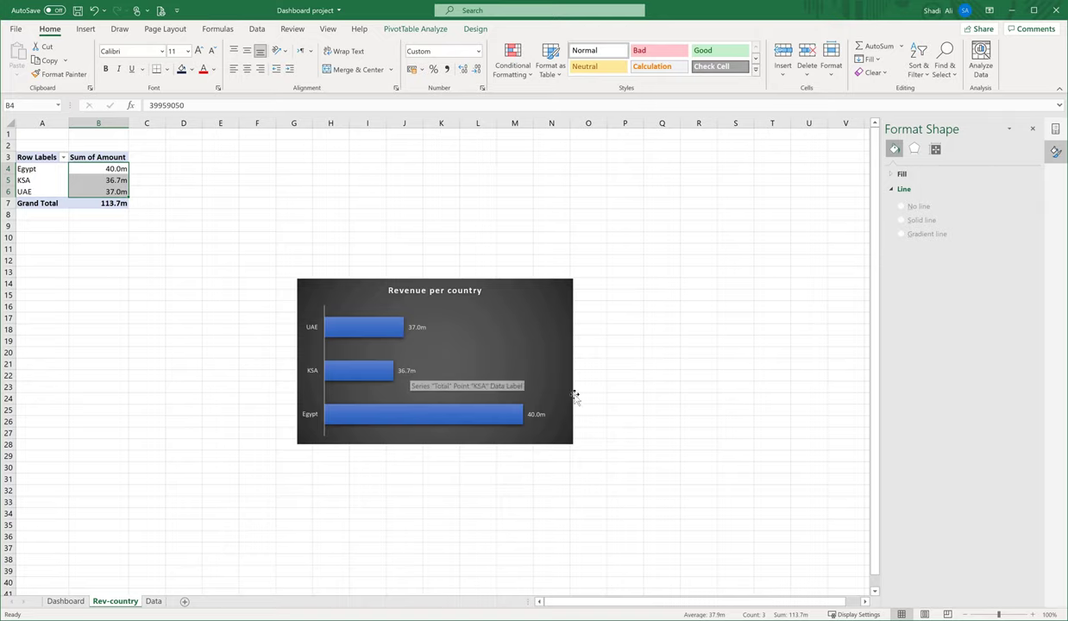
click(624, 283)
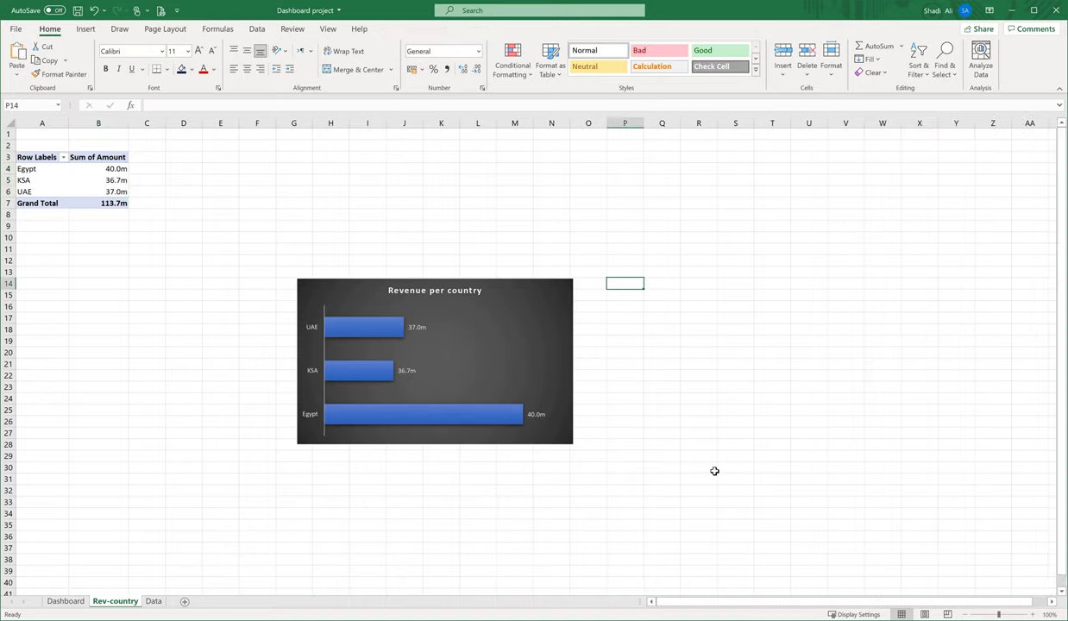
Step: Add slicers for the Month, Country and City fields of the country revenue PivotTable
click(50, 169)
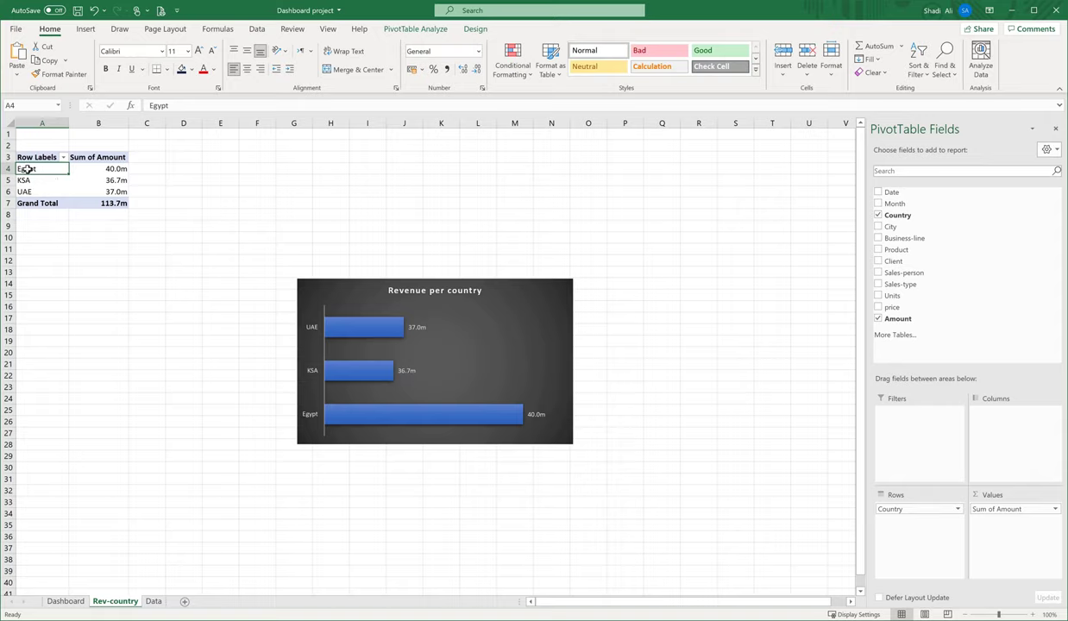
right_click(907, 206)
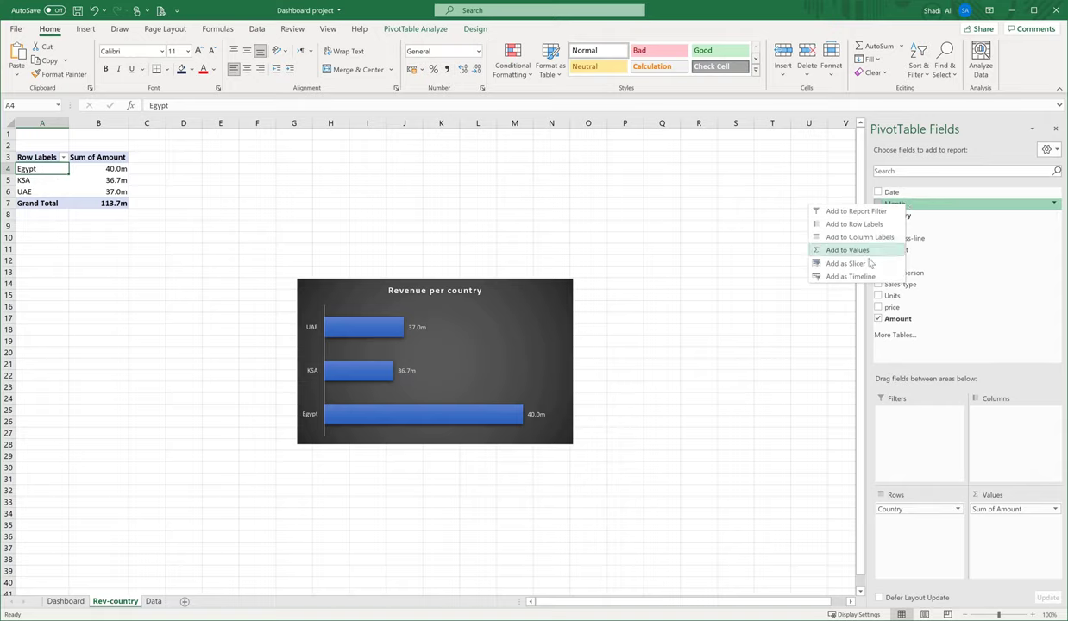
click(869, 264)
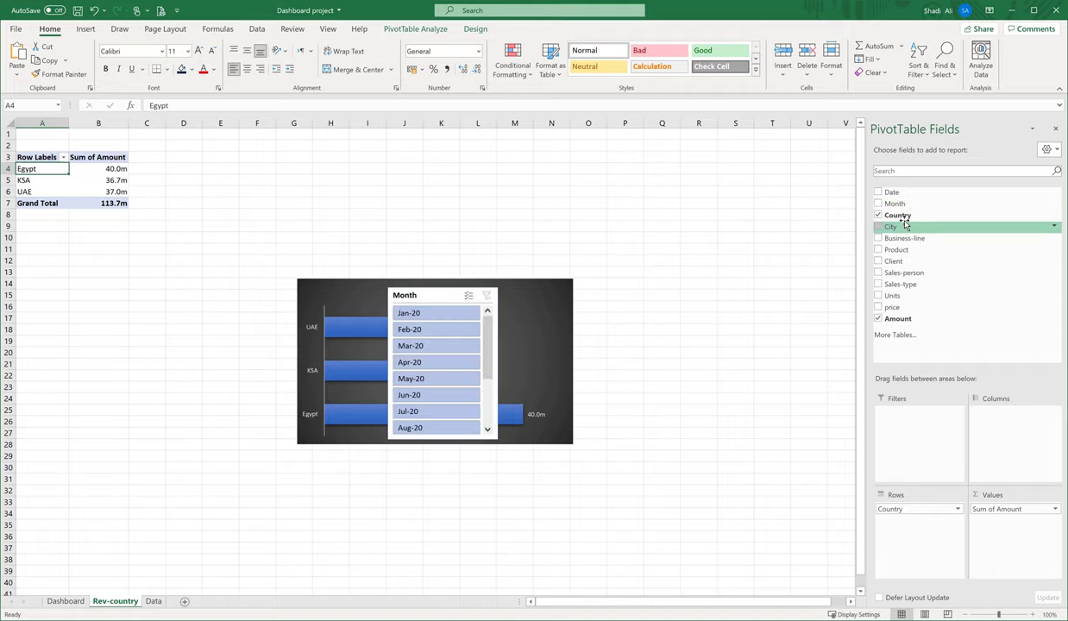
right_click(903, 221)
click(854, 274)
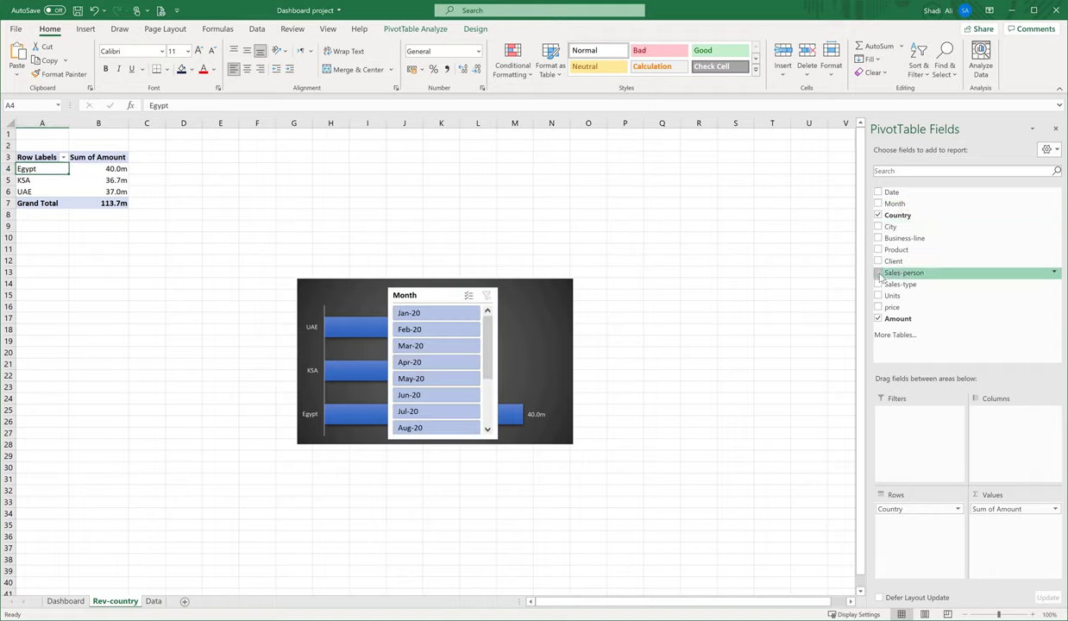
right_click(906, 230)
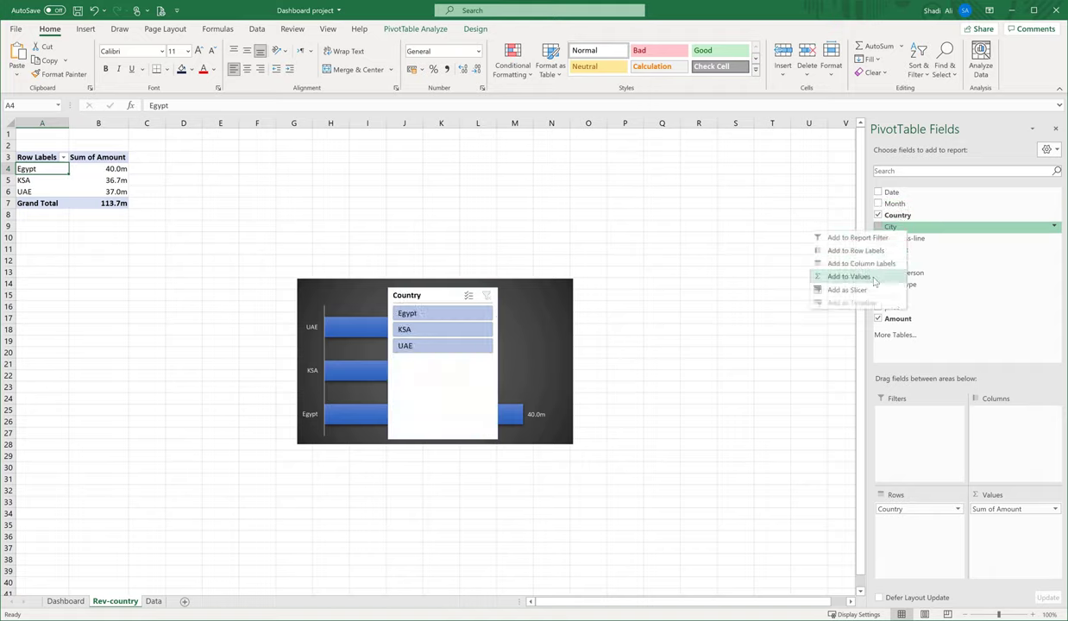
click(850, 282)
Step: Add slicers for the Business-line, Product, Client and Sales-person fields
right_click(899, 241)
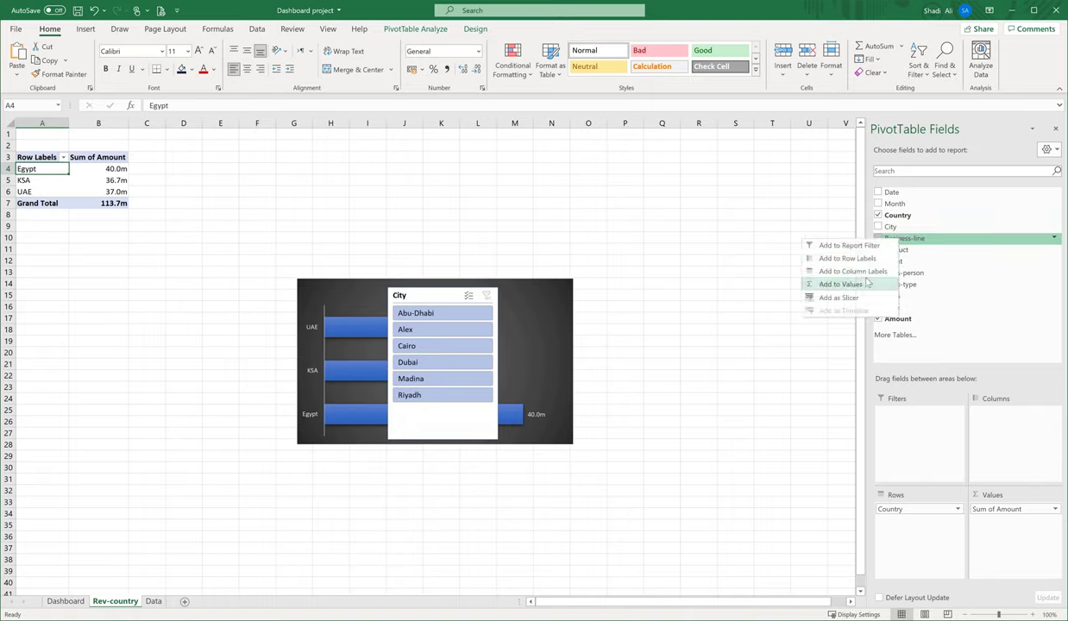
click(849, 292)
right_click(893, 251)
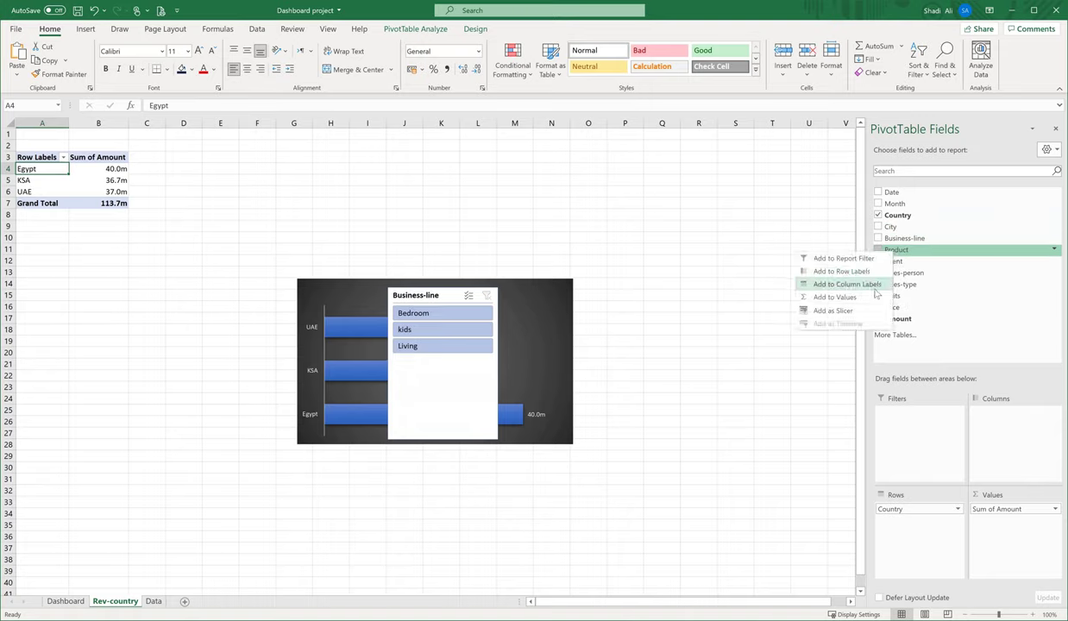
click(832, 309)
right_click(889, 263)
click(828, 322)
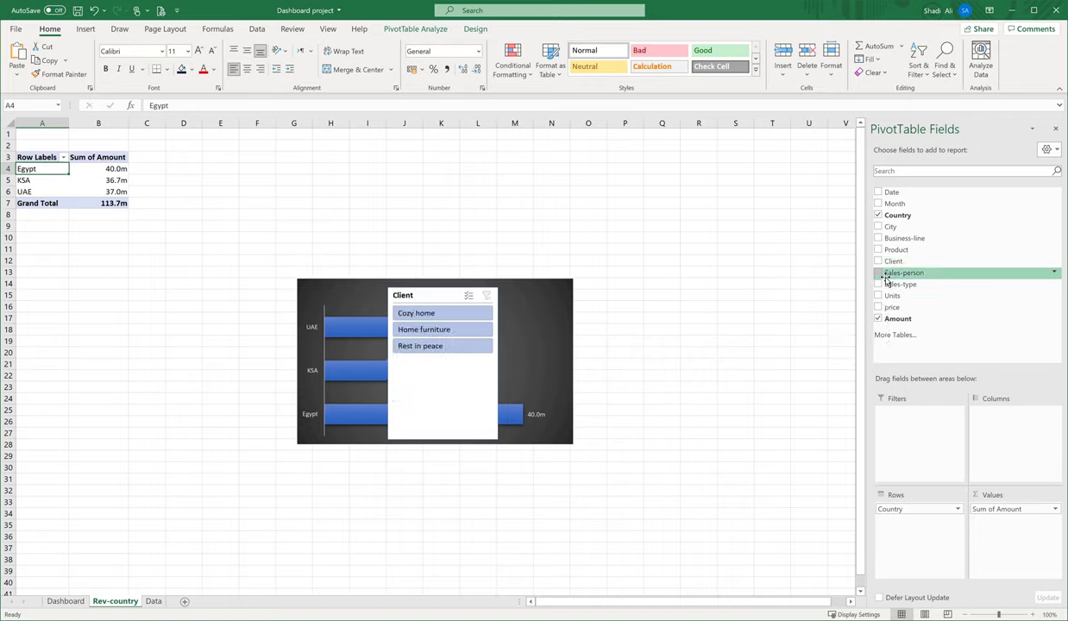
right_click(888, 274)
click(830, 334)
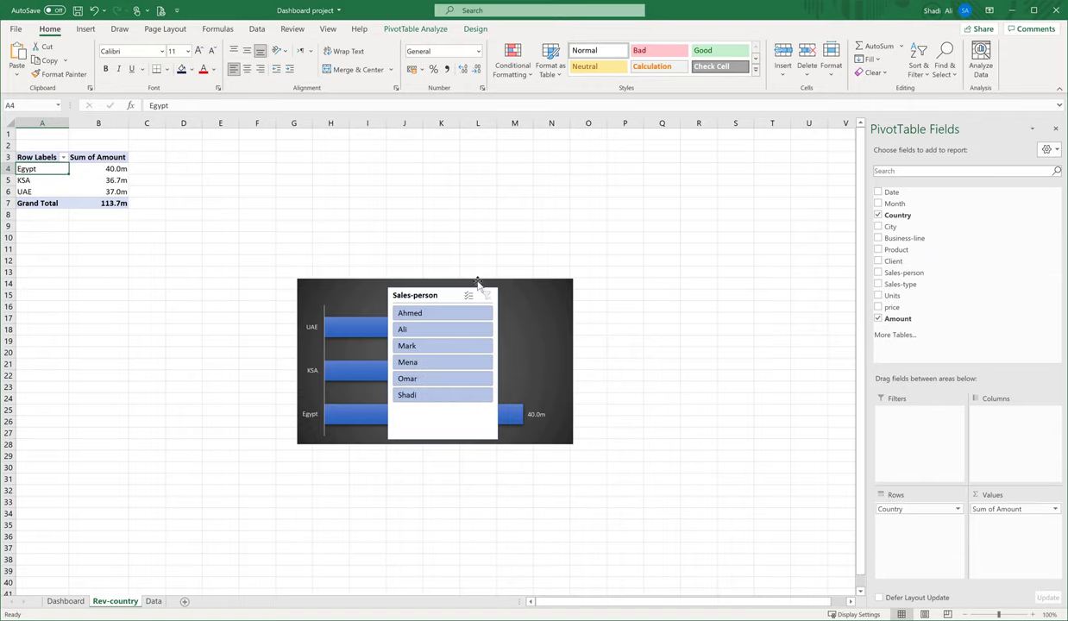
Step: Spread the stacked slicers apart over the sheet so that the header of each one is accessible
drag(438, 297, 333, 324)
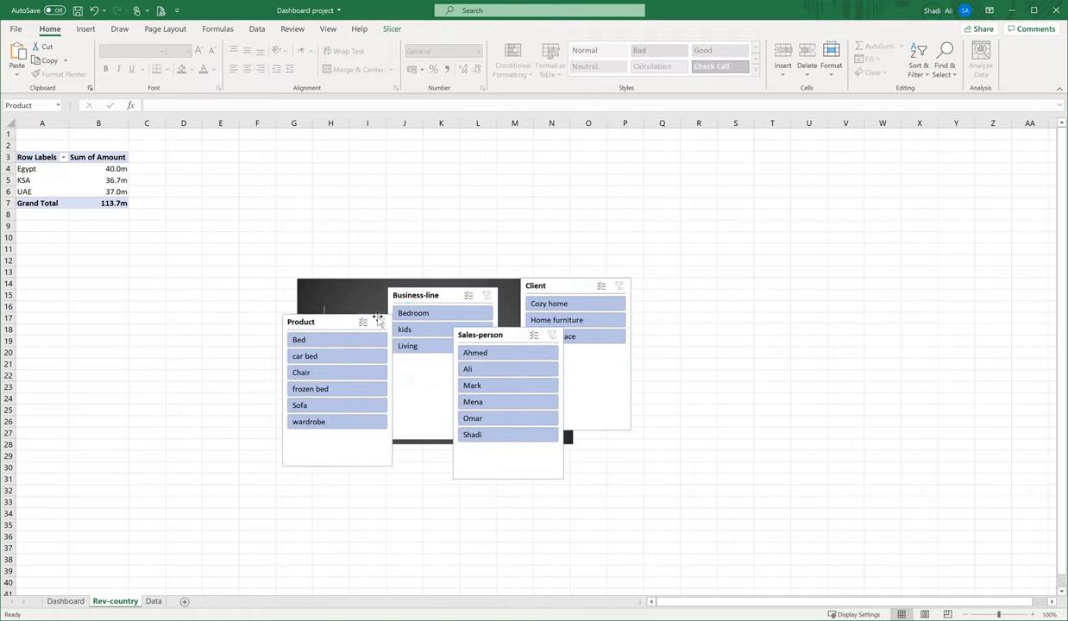
drag(407, 292, 436, 364)
drag(415, 298, 276, 265)
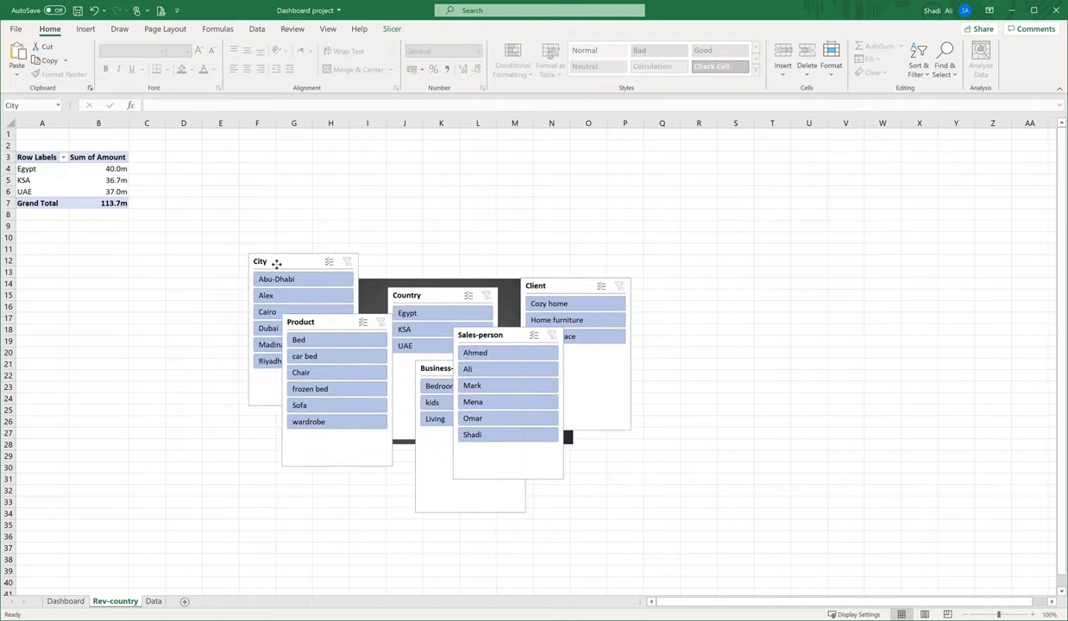
drag(432, 291, 470, 231)
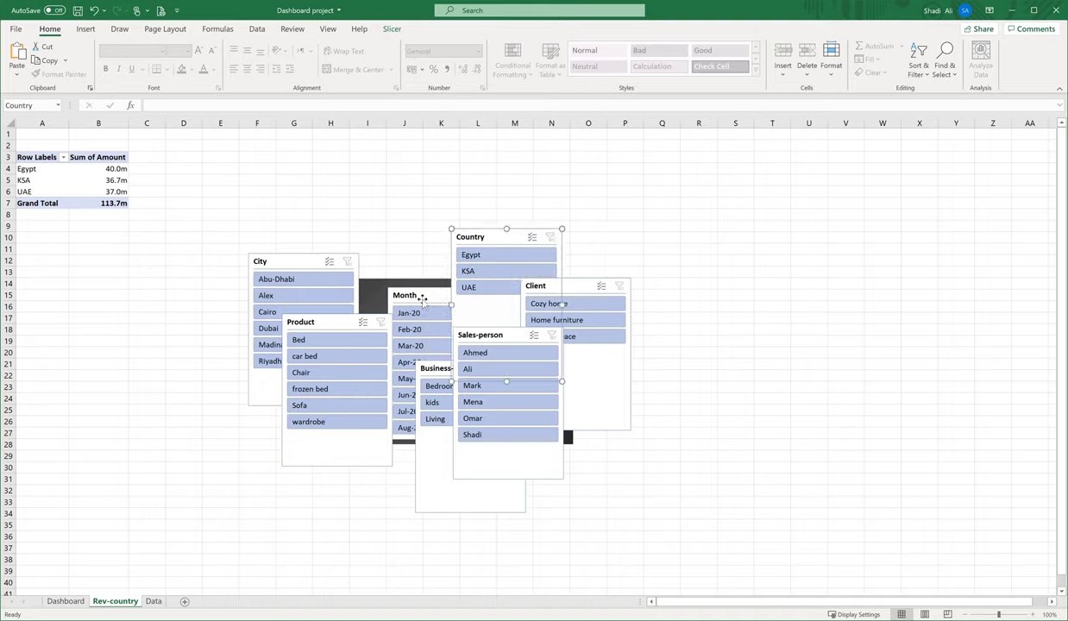
Step: Paste the Country, Month, Product, City, Business-line and Client slicers together onto the Dashboard sheet
ctrl+click(411, 293)
ctrl+click(328, 317)
ctrl+click(285, 257)
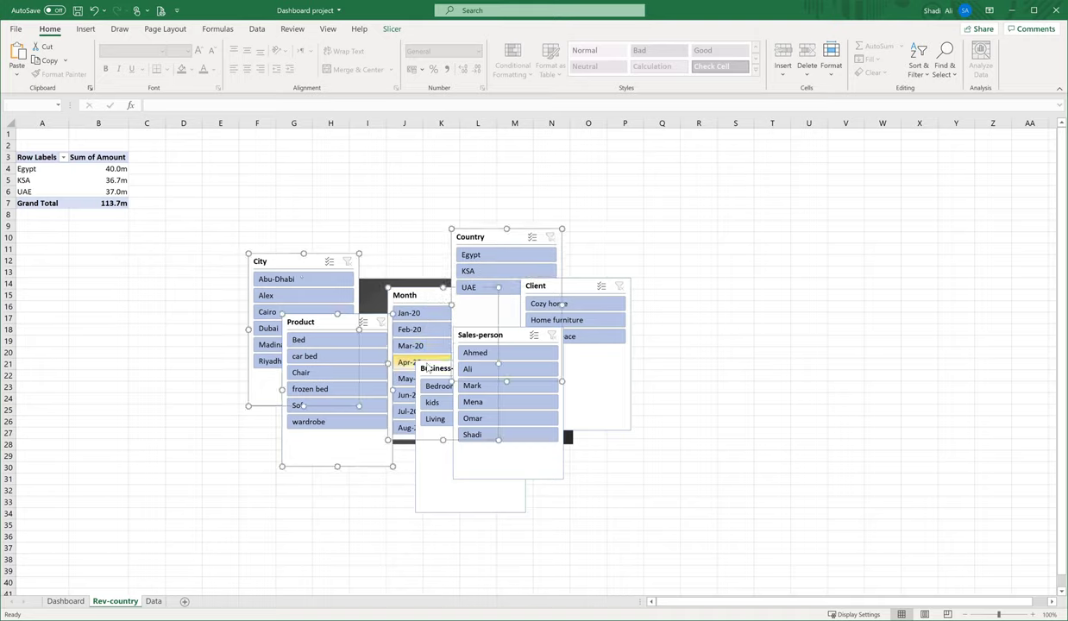
ctrl+click(422, 366)
ctrl+click(574, 286)
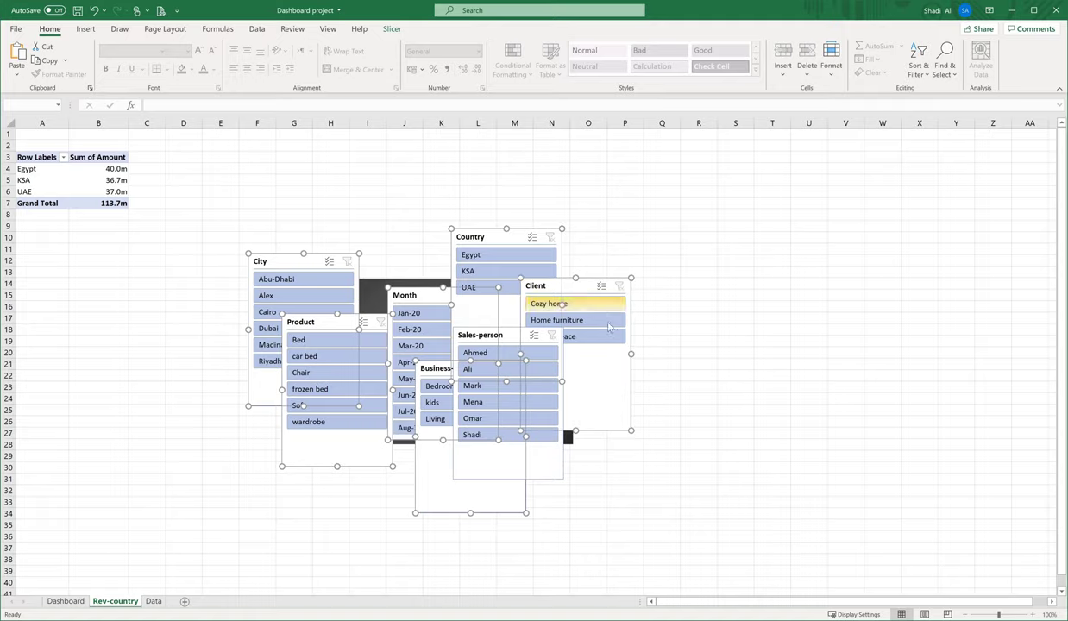
ctrl+click(500, 345)
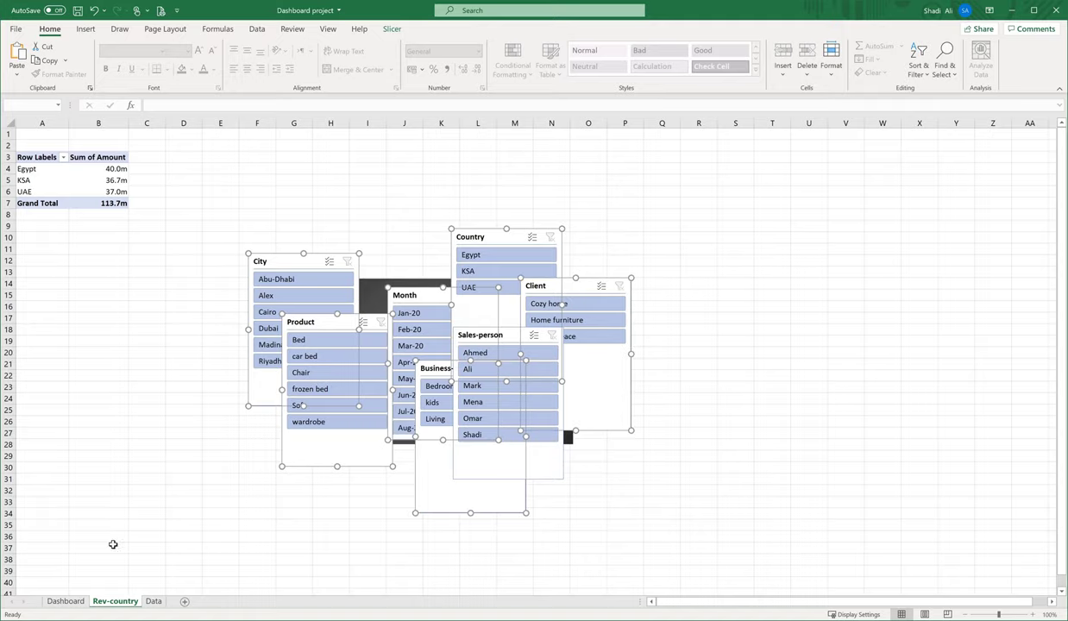
click(66, 602)
key(ctrl+v)
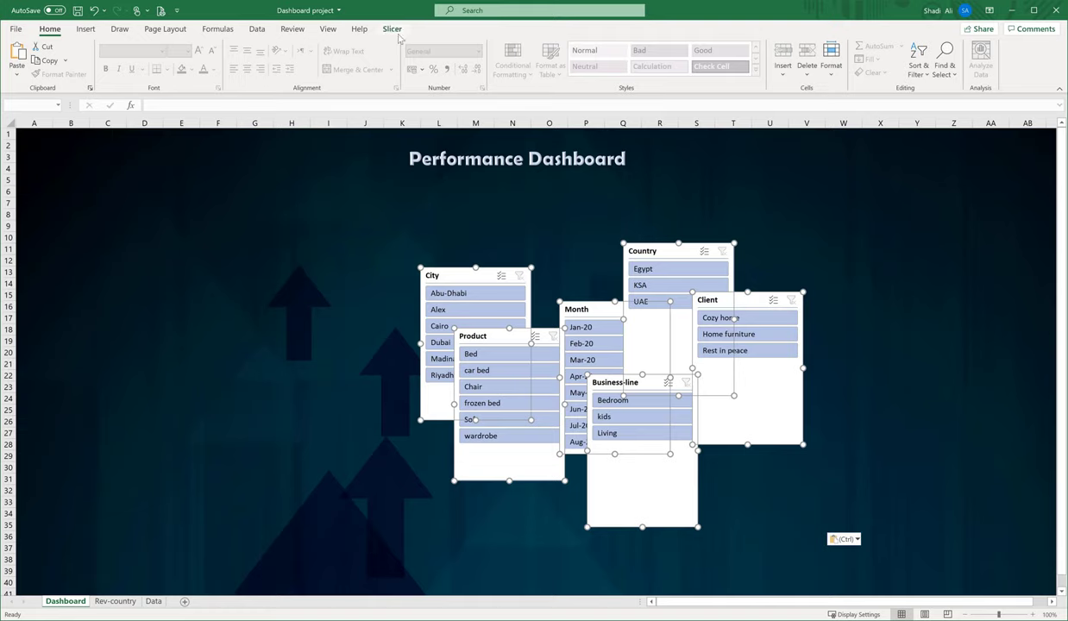
Step: Apply the existing custom slicer style to all the pasted Dashboard slicers, and deselect them
click(395, 31)
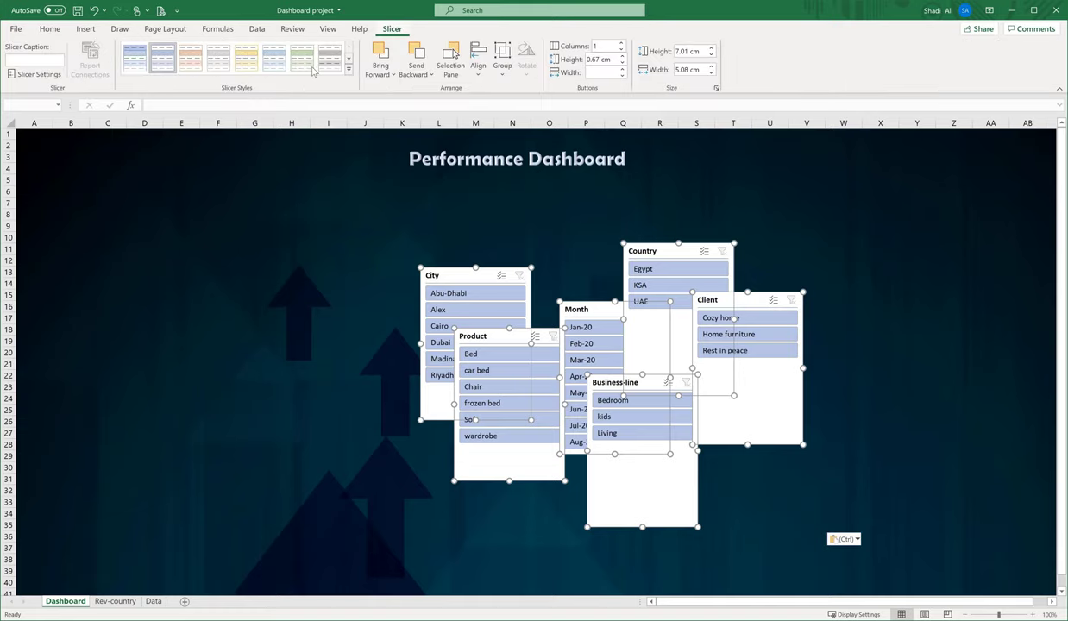
click(136, 62)
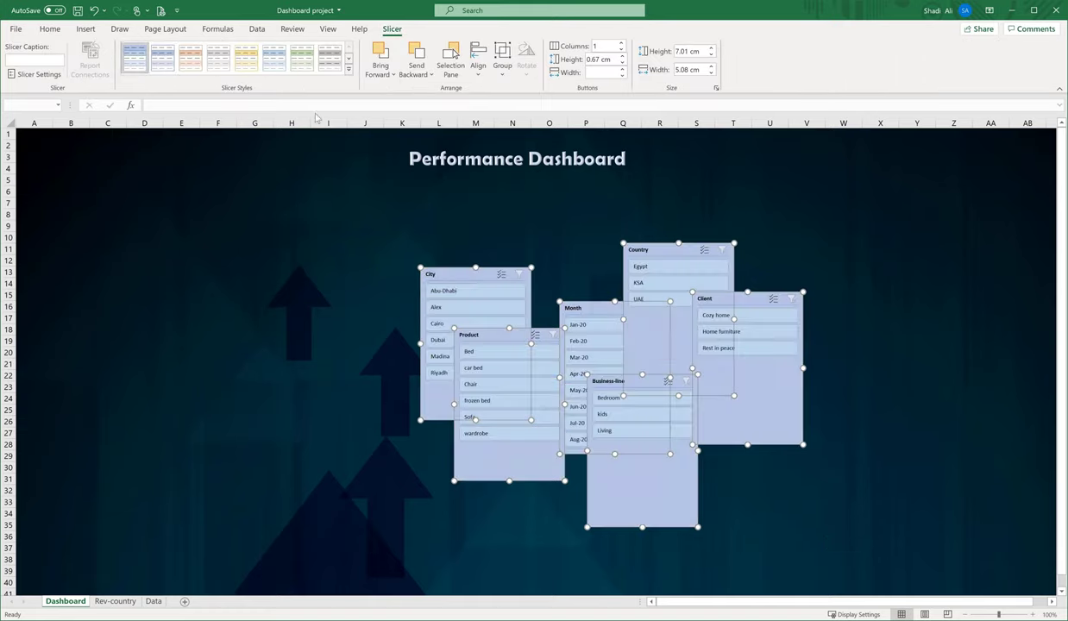
click(348, 76)
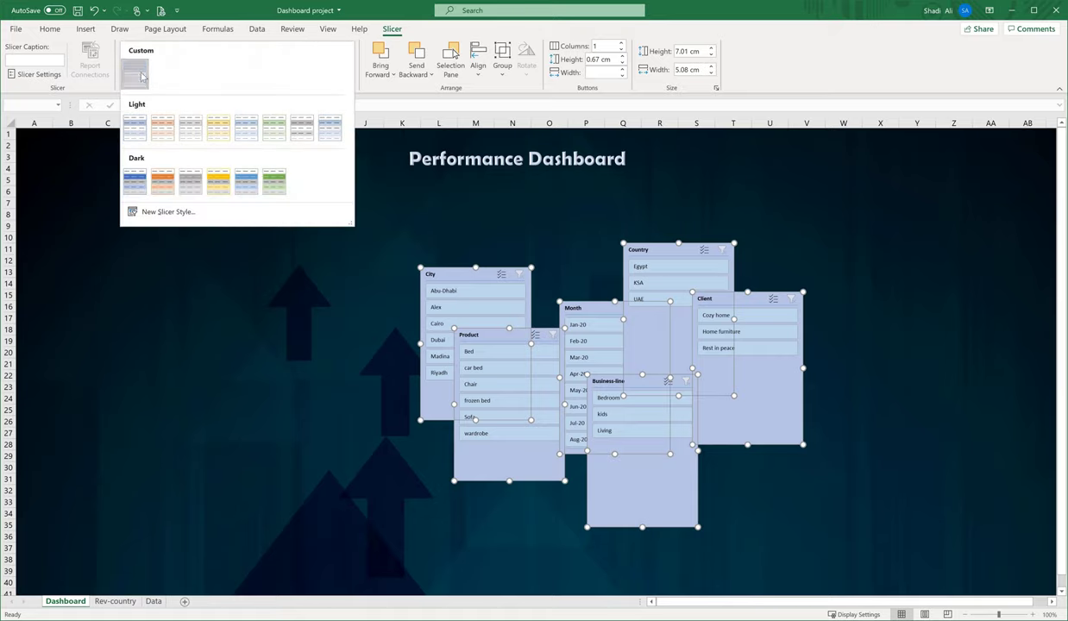
key(Escape)
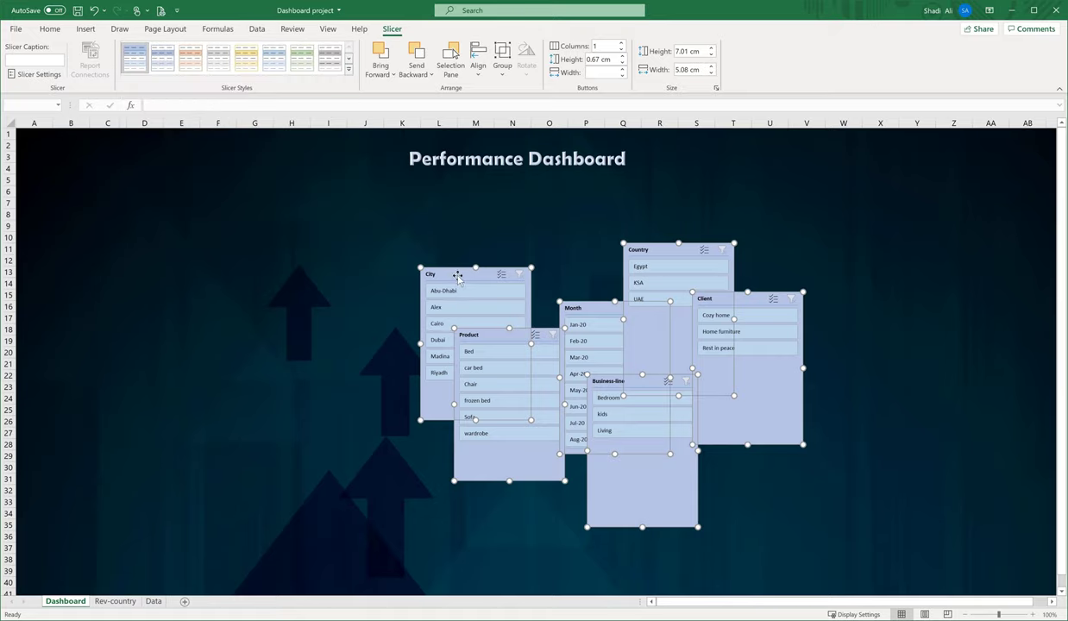
click(305, 407)
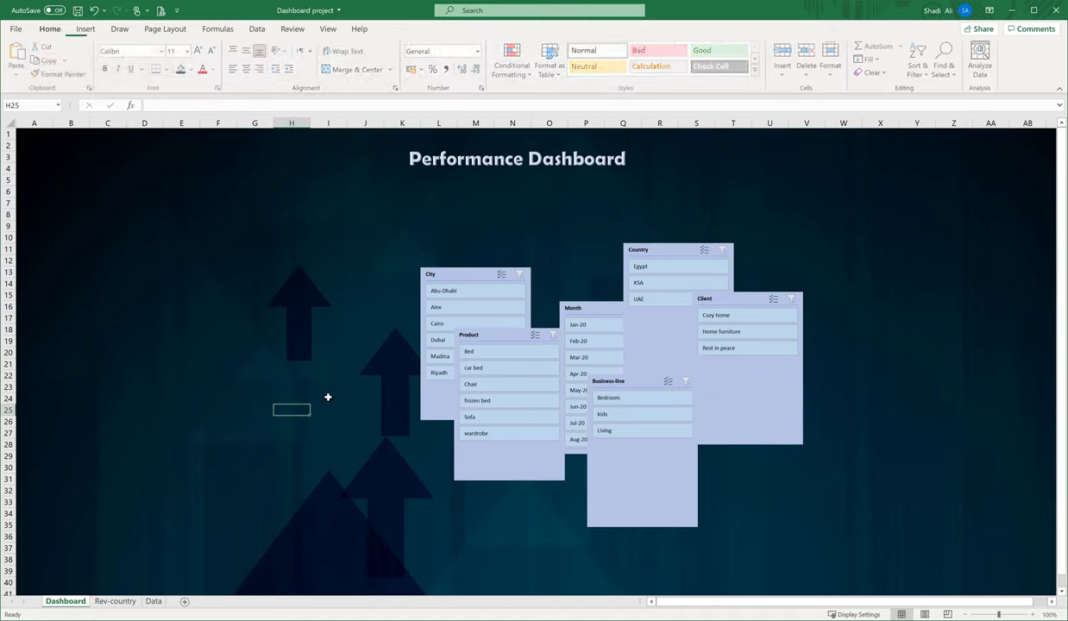
Step: Apply the first blue Light slicer style to the City slicer
click(447, 273)
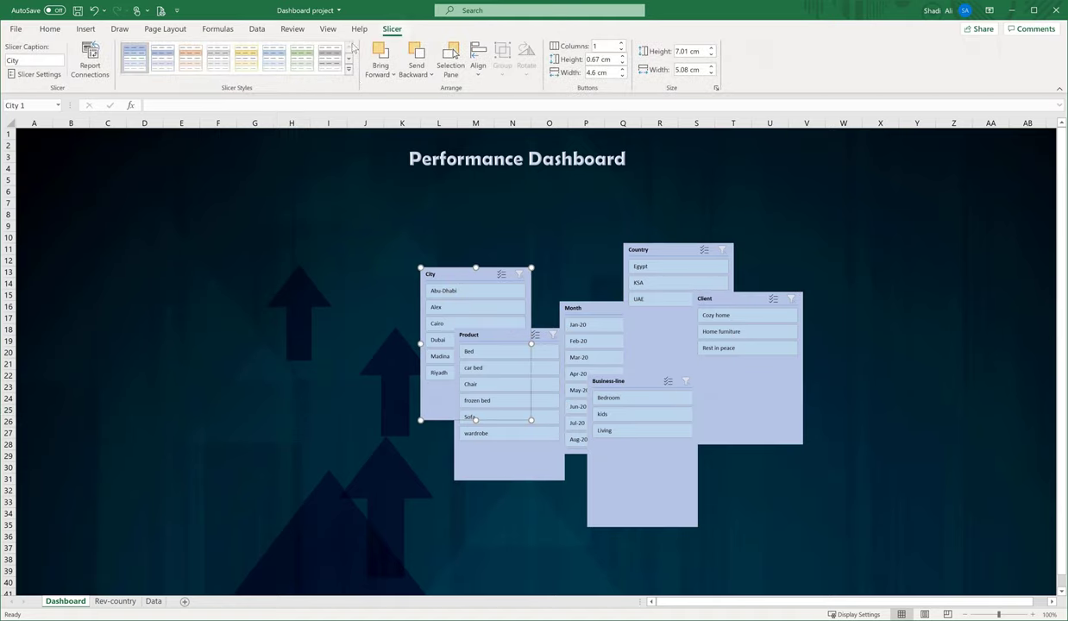
click(349, 69)
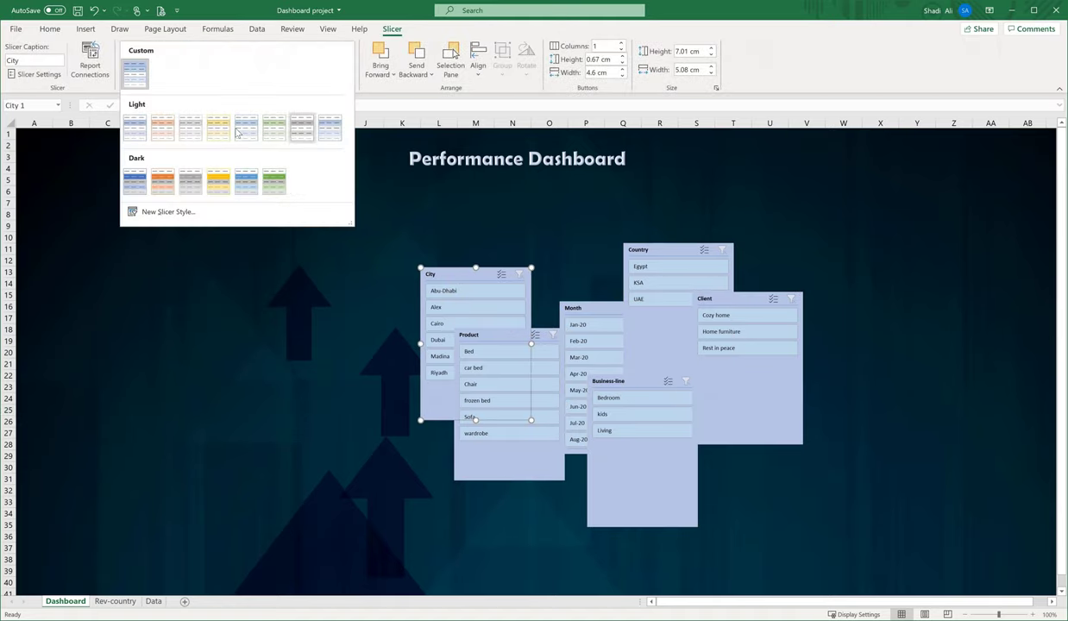
click(143, 134)
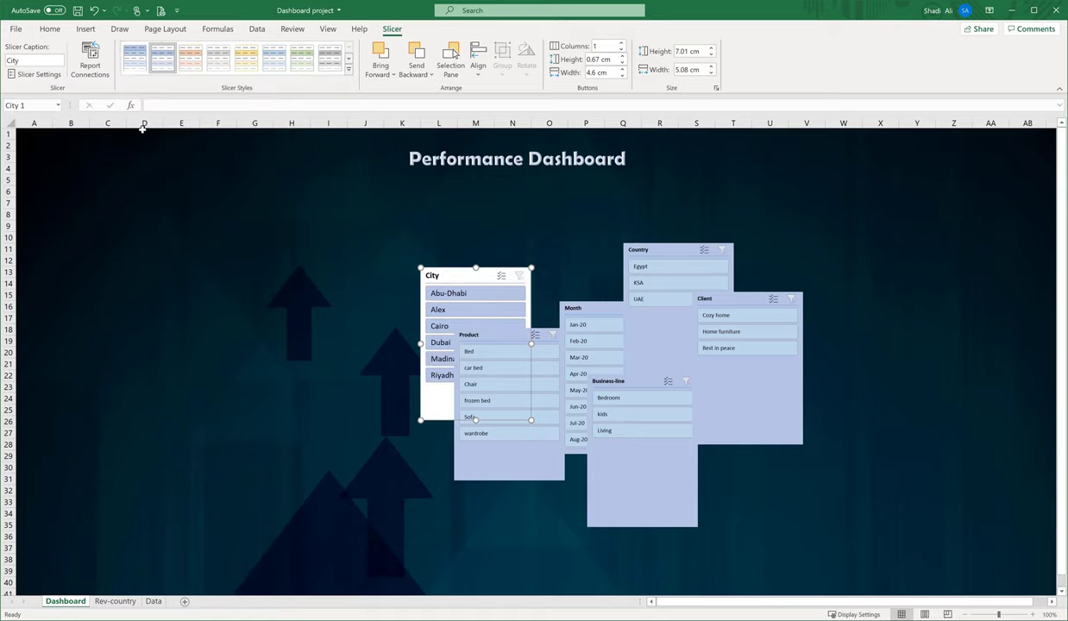
Step: Duplicate the first blue Light slicer style and name the copy New slicer
click(349, 75)
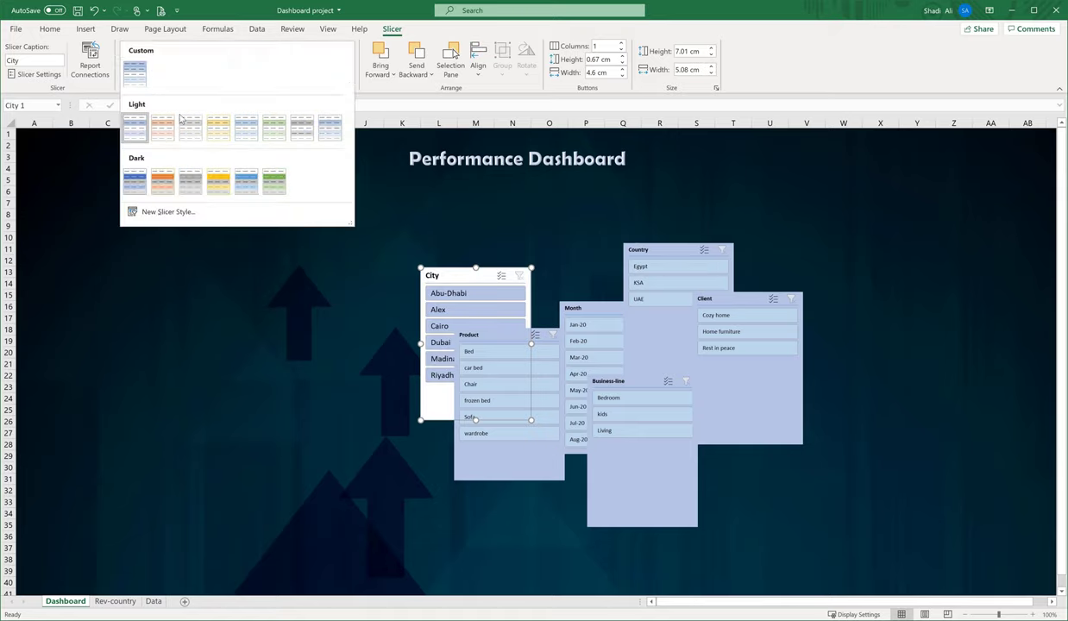
right_click(136, 132)
click(165, 151)
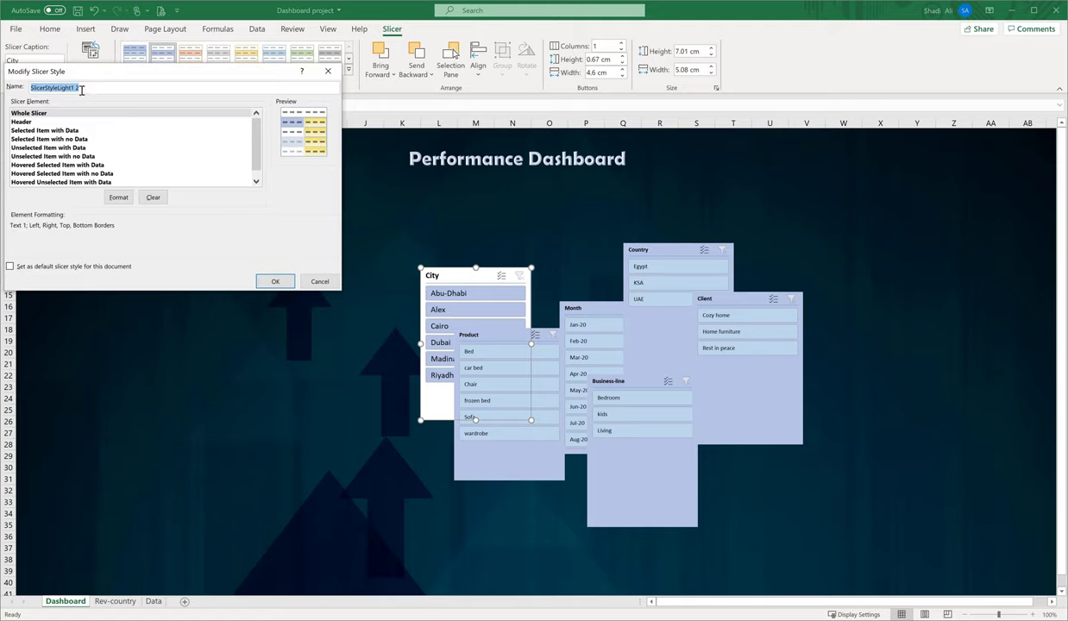
key(BackSpace)
Step: Examine the border, fill and font formatting options for the Whole Slicer element of the New slicer style
click(118, 197)
click(240, 226)
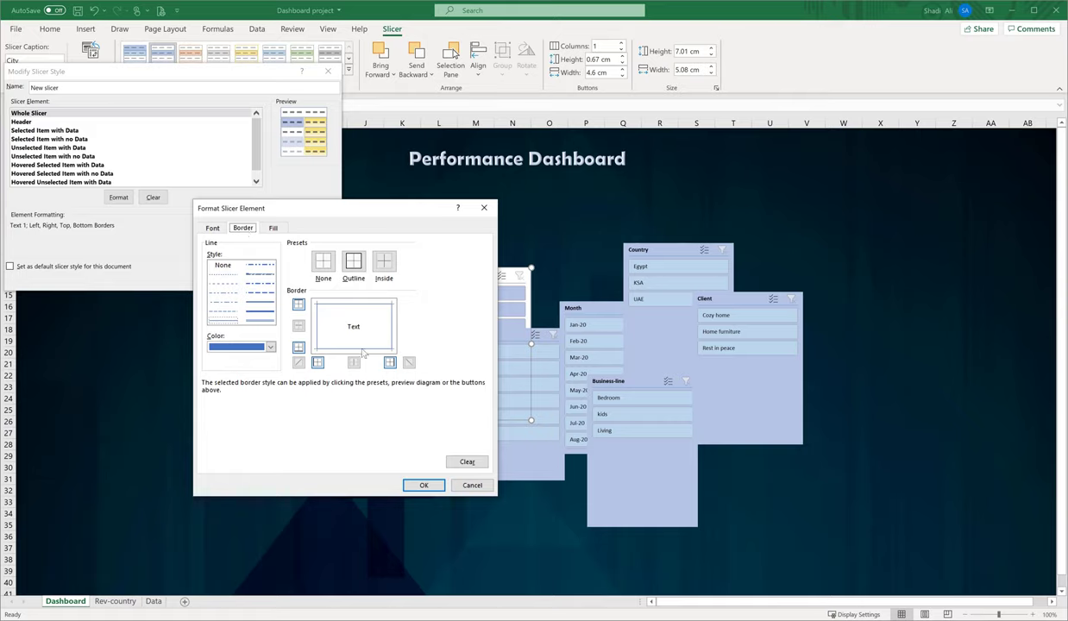
click(273, 228)
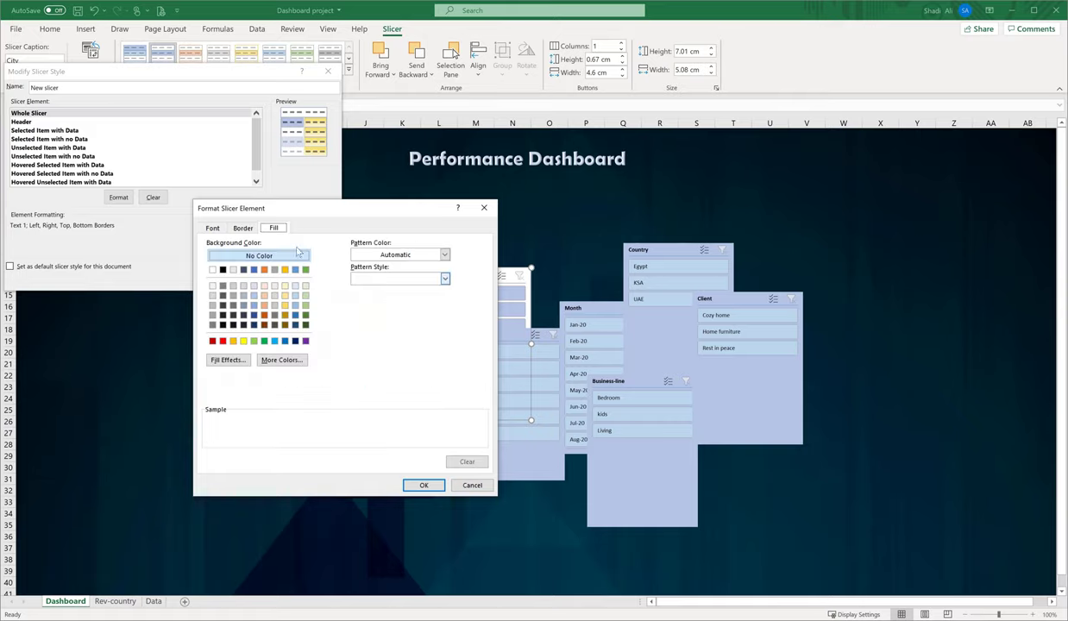
click(212, 228)
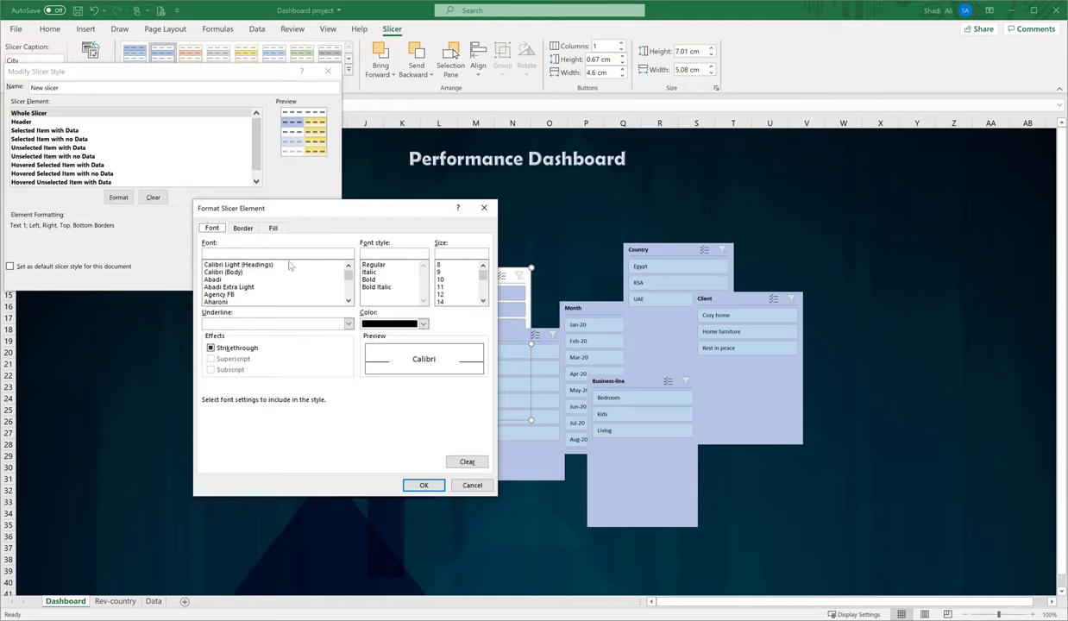
click(243, 226)
click(272, 227)
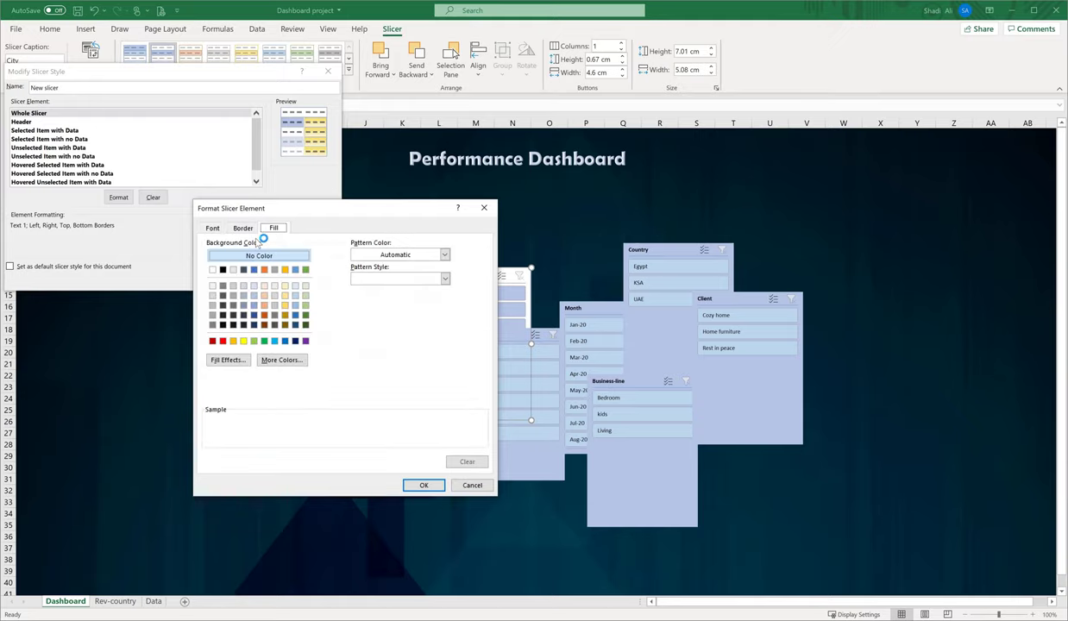
click(424, 485)
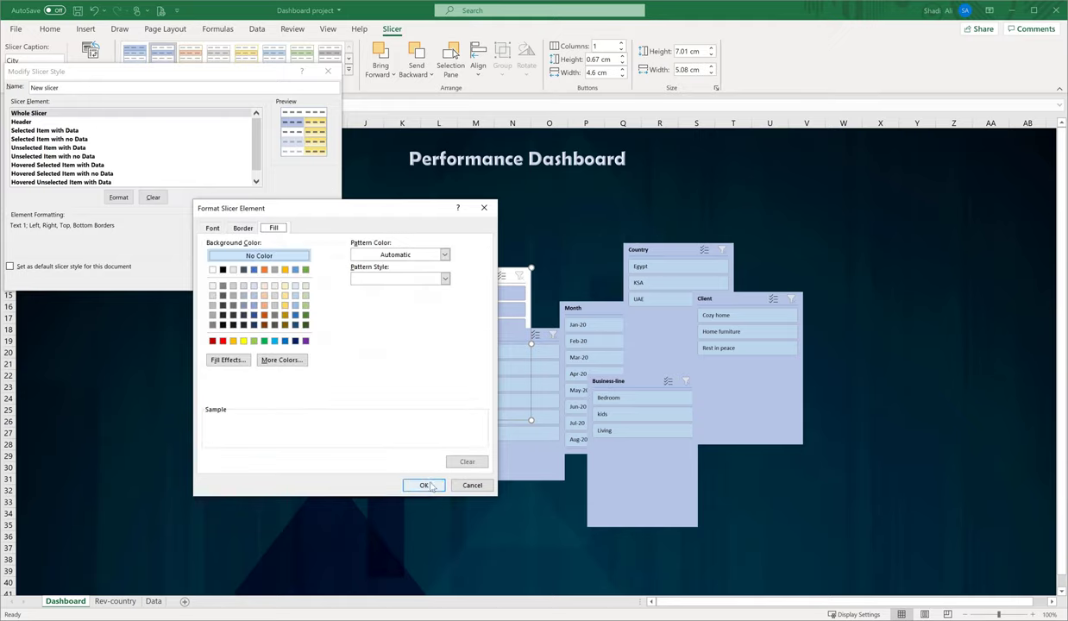
click(424, 484)
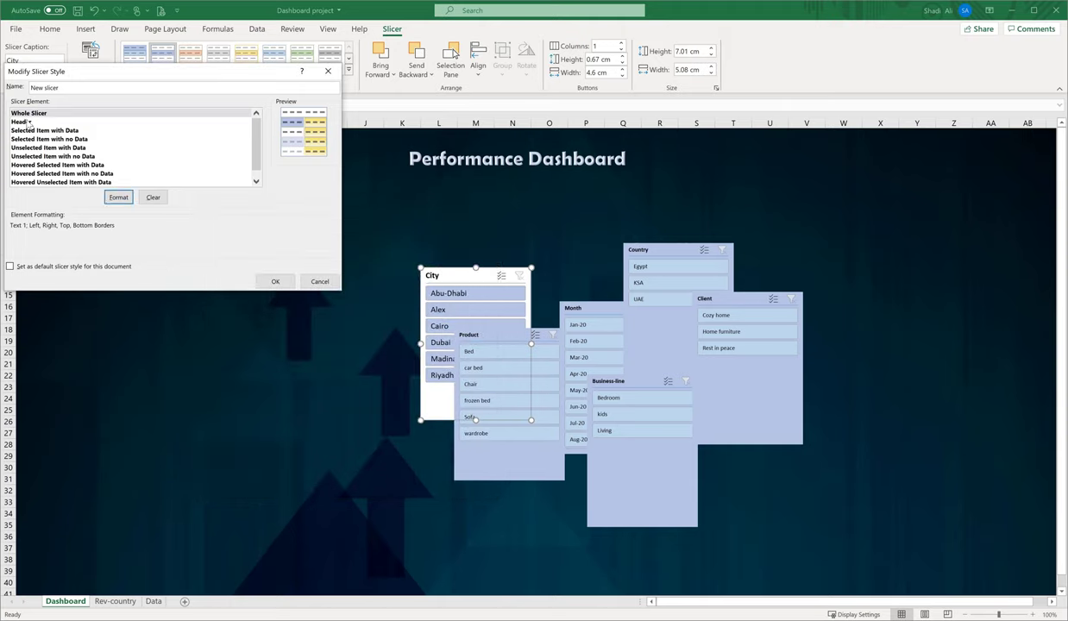
Step: Look through the Header and Selected Item elements of the New slicer style, and leave the style editor without saving
click(29, 123)
click(62, 131)
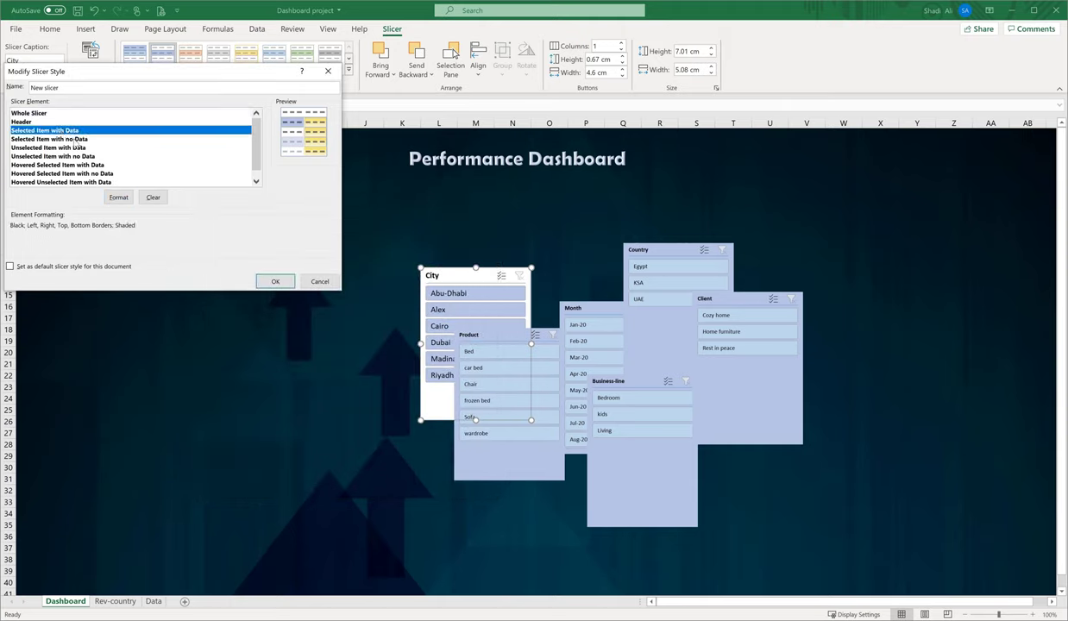
click(73, 139)
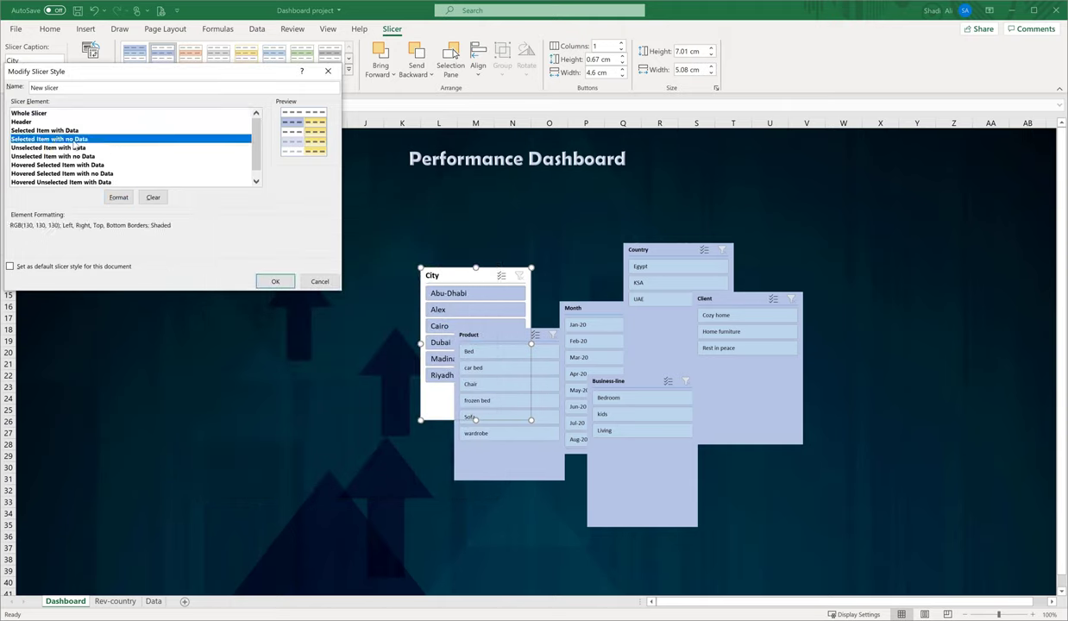
scroll(259, 138, down, 1)
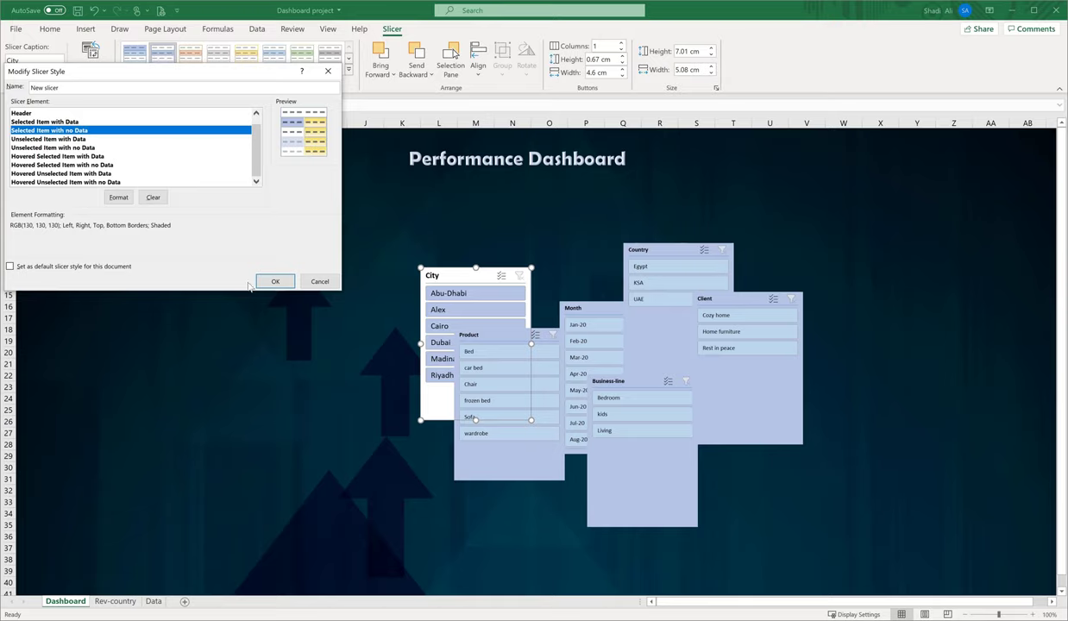
click(319, 282)
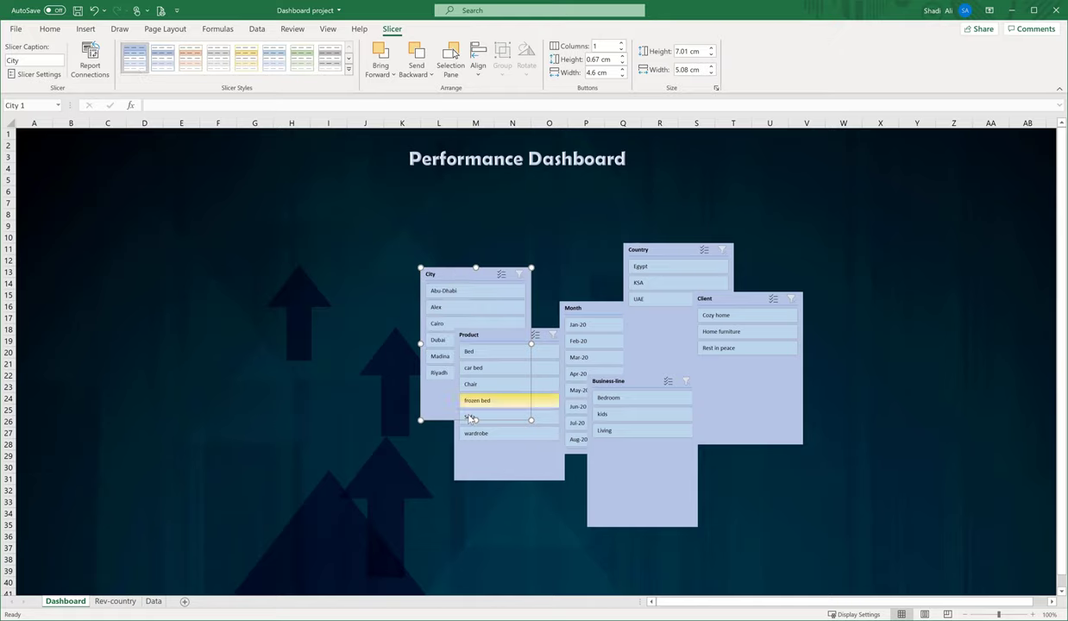
click(409, 469)
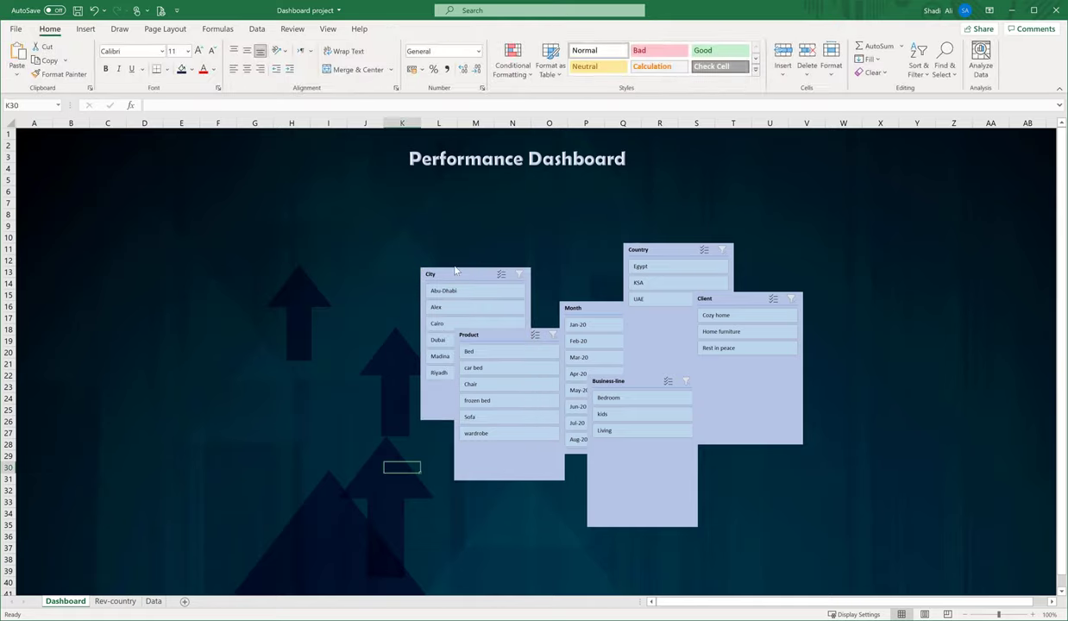
Step: Place the Country slicer at cell A5 with two button columns, and shorten it to end around row 9
drag(672, 249, 54, 182)
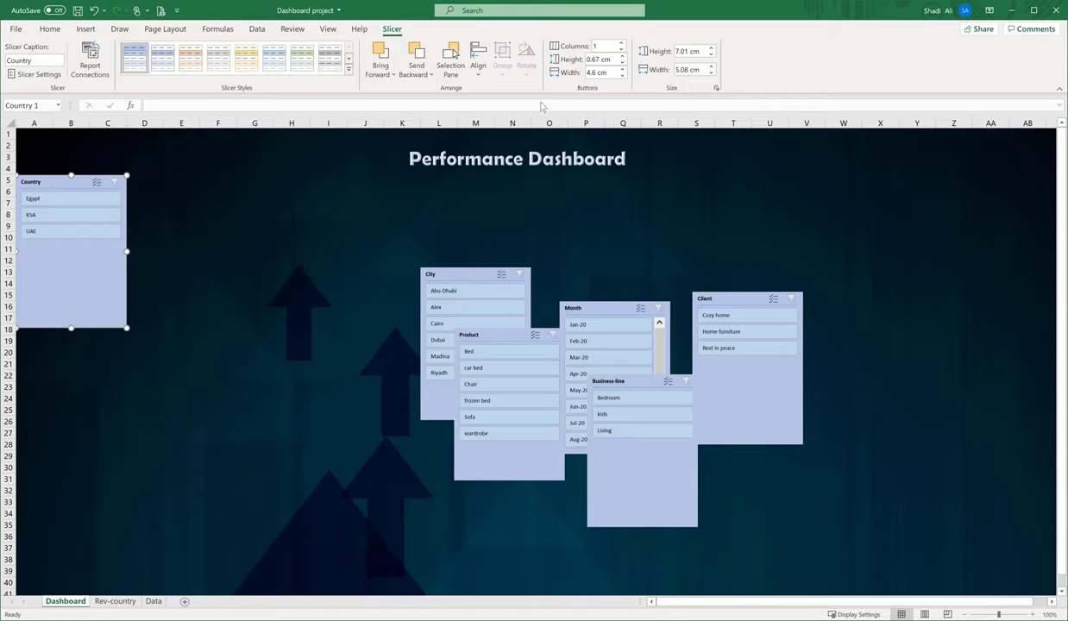
click(621, 44)
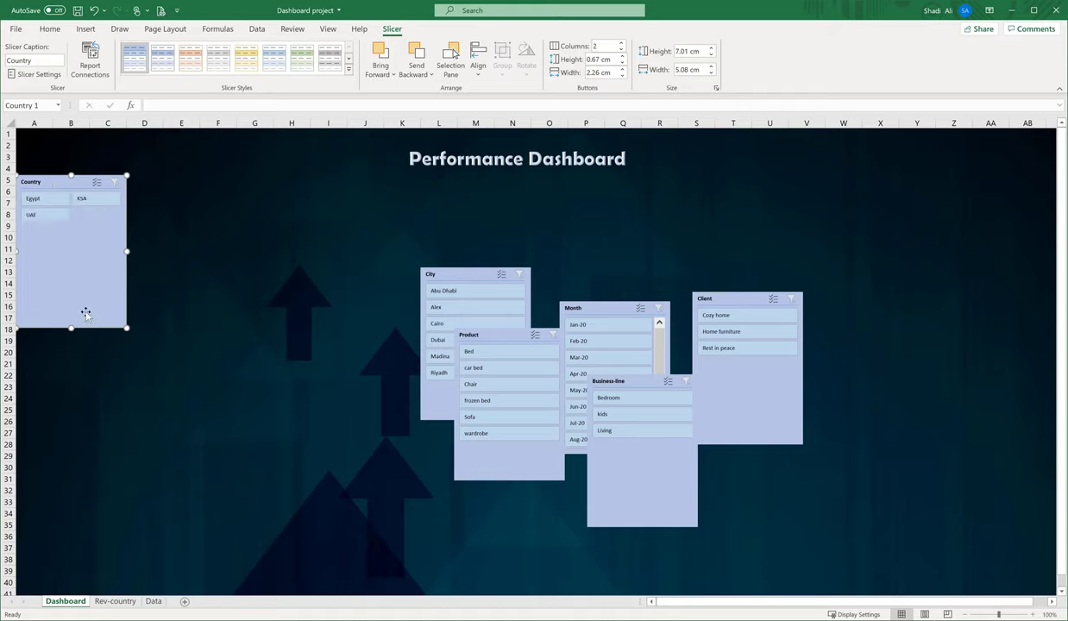
drag(64, 278, 69, 231)
Step: Place the City slicer directly below the Country slicer with two button columns, and shorten it to about 3.33 cm high
drag(477, 276, 57, 240)
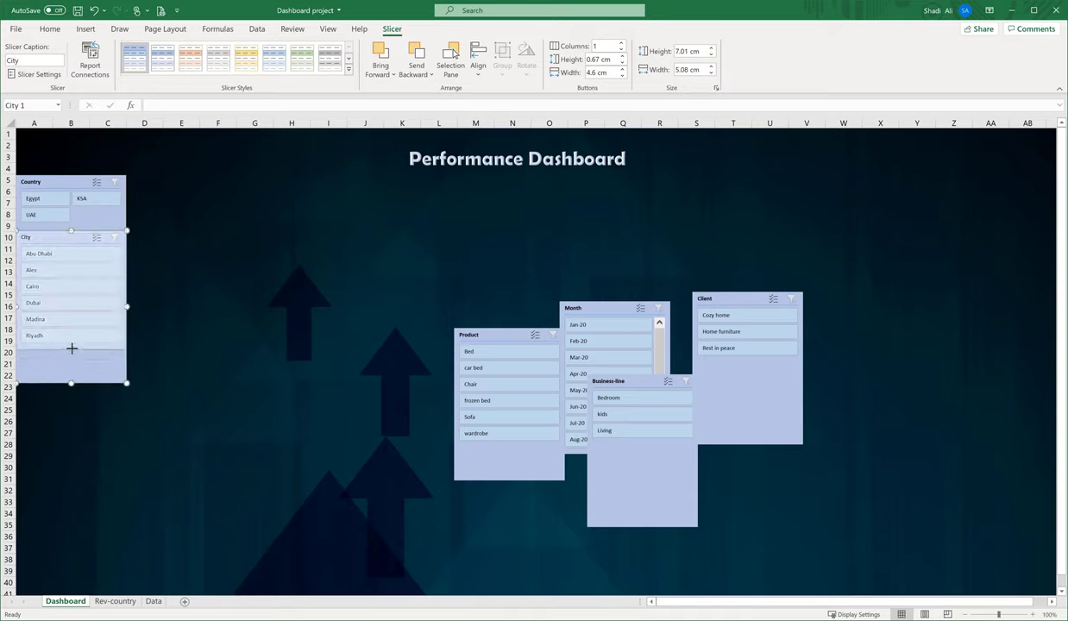
drag(71, 348, 72, 348)
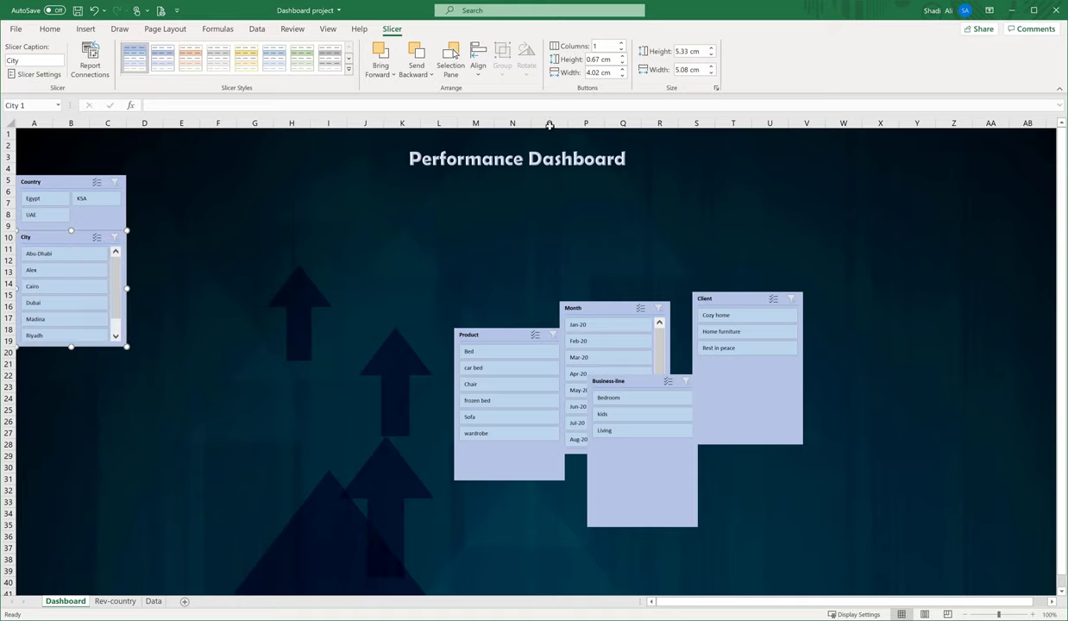
click(621, 43)
click(620, 43)
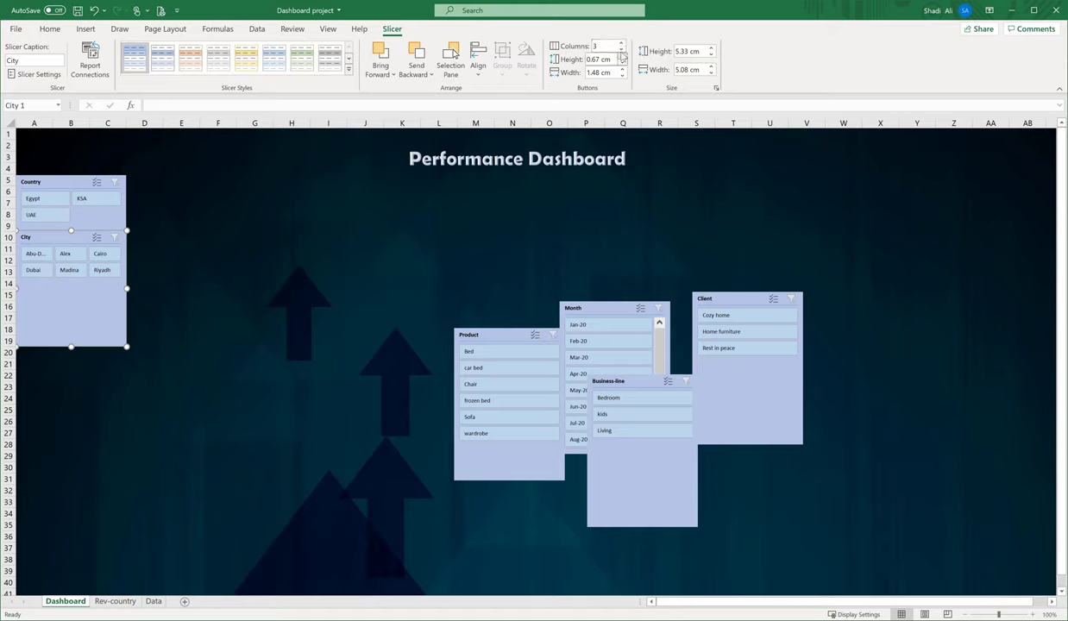
click(620, 50)
drag(72, 347, 72, 303)
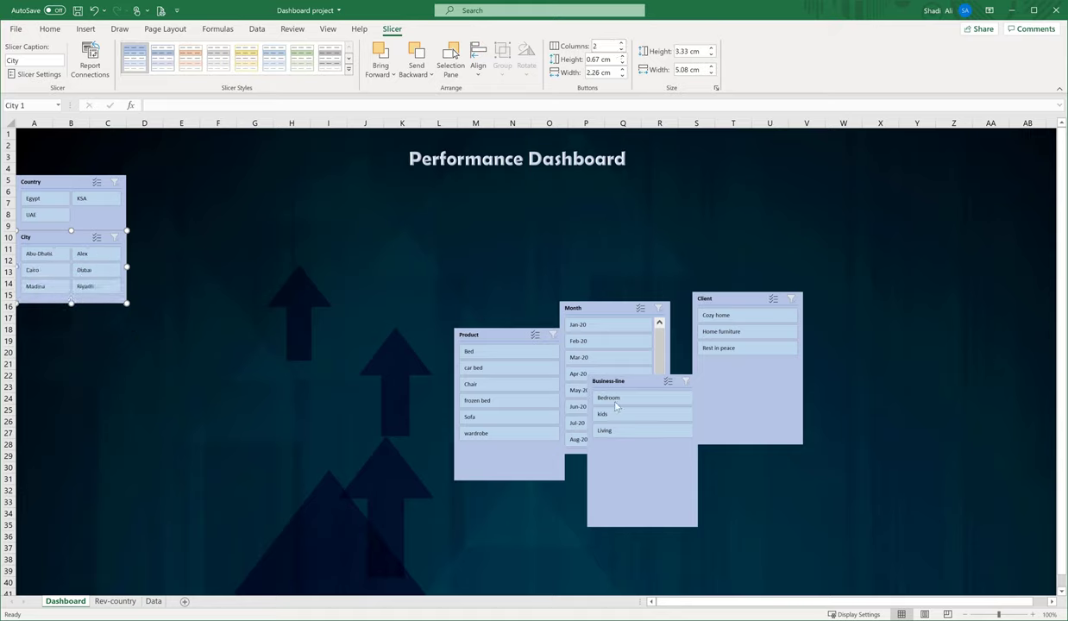
Step: Place the Business-line slicer directly below the City slicer with two button columns, and shorten it to about 2.41 cm high
click(516, 335)
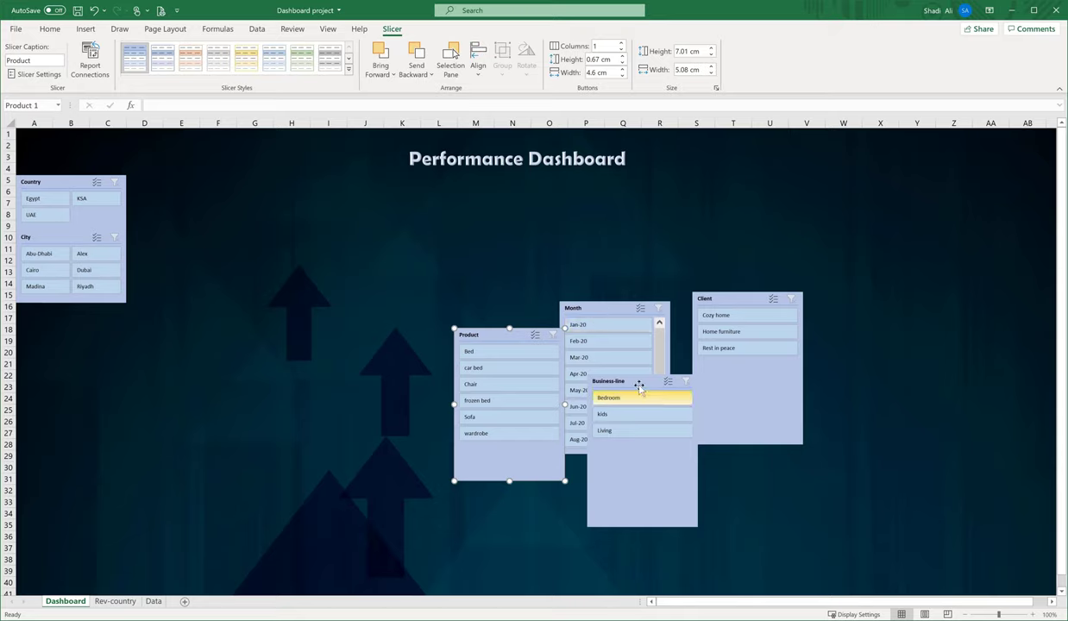
drag(638, 383, 60, 314)
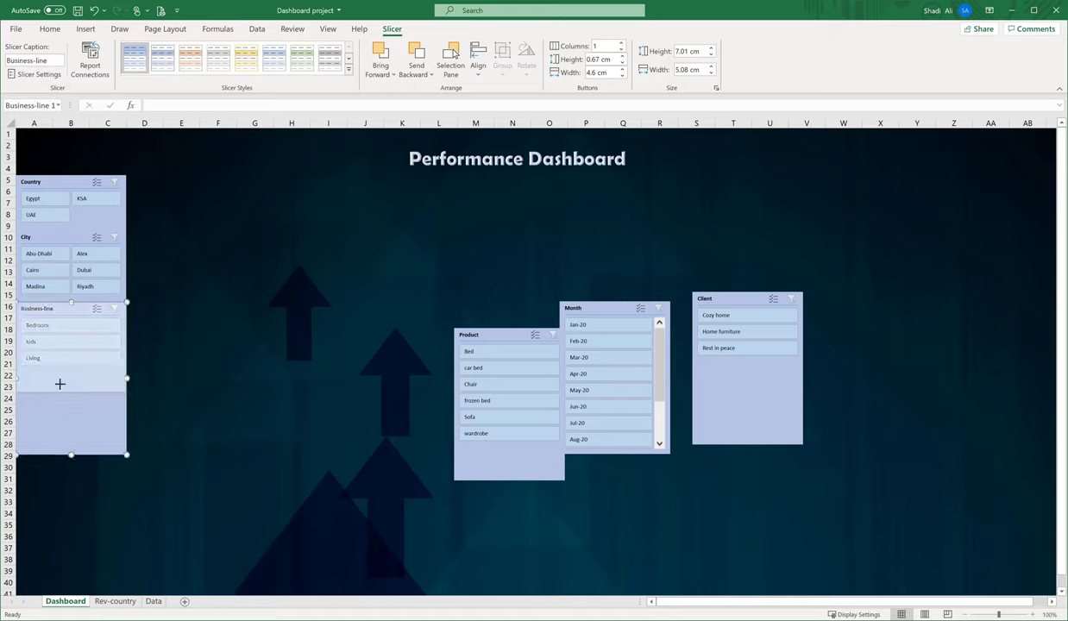
drag(60, 377, 59, 374)
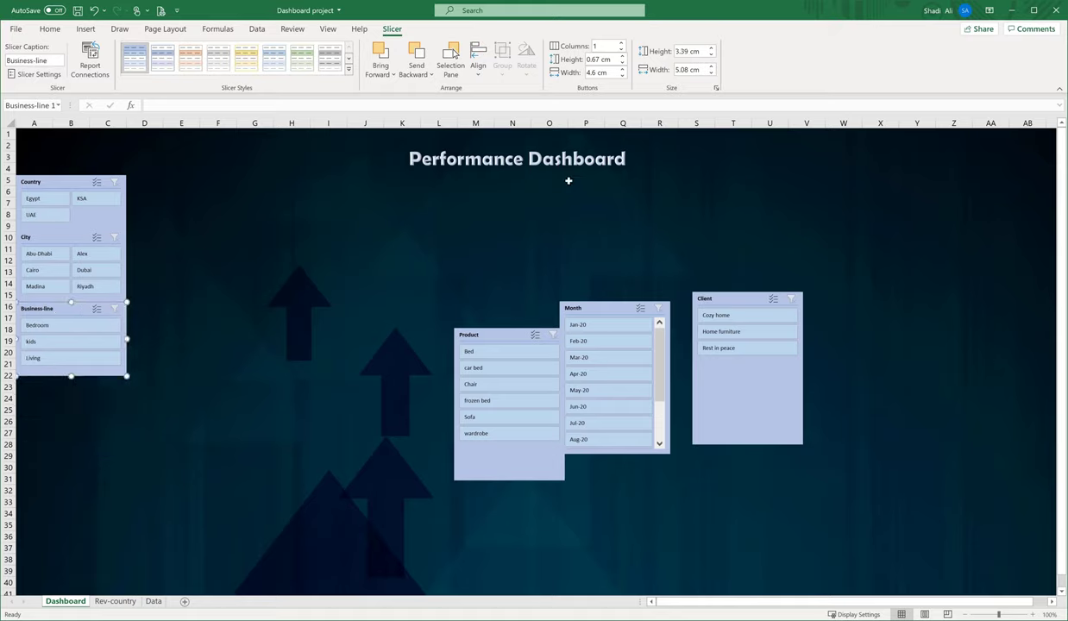
click(621, 43)
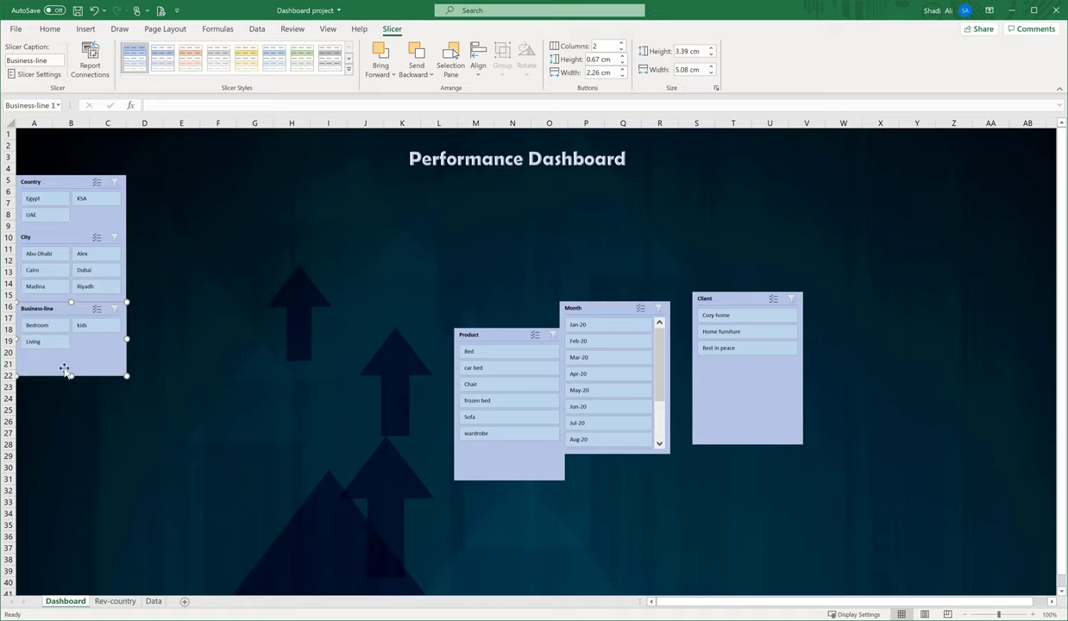
drag(70, 375, 70, 356)
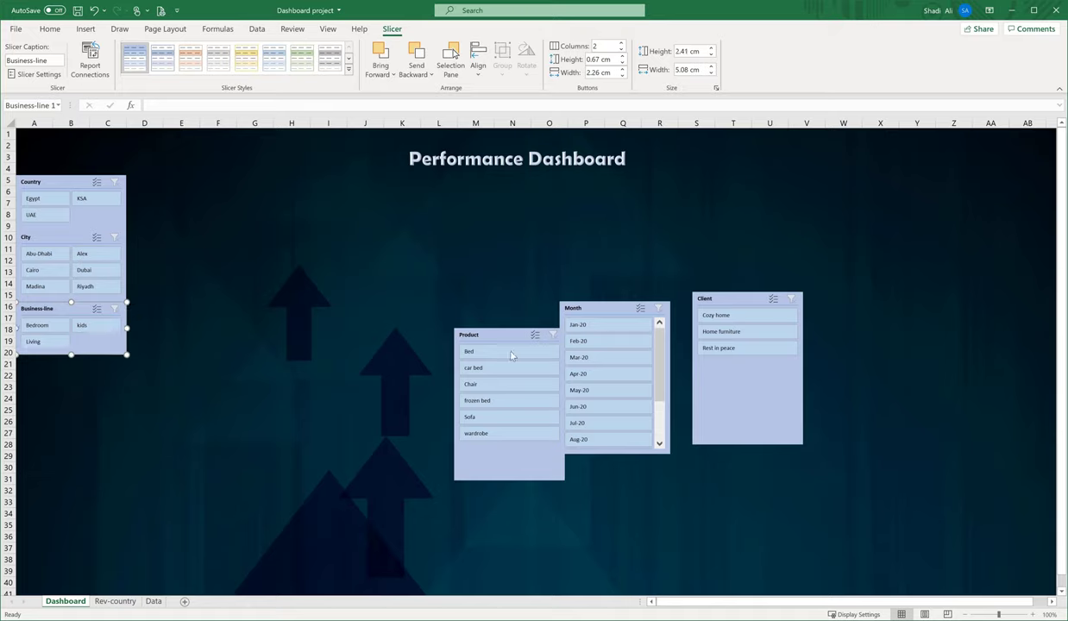
Step: Place the Product slicer directly below the Business-line slicer with two button columns, and shorten it to about 3.28 cm high
drag(504, 337, 64, 365)
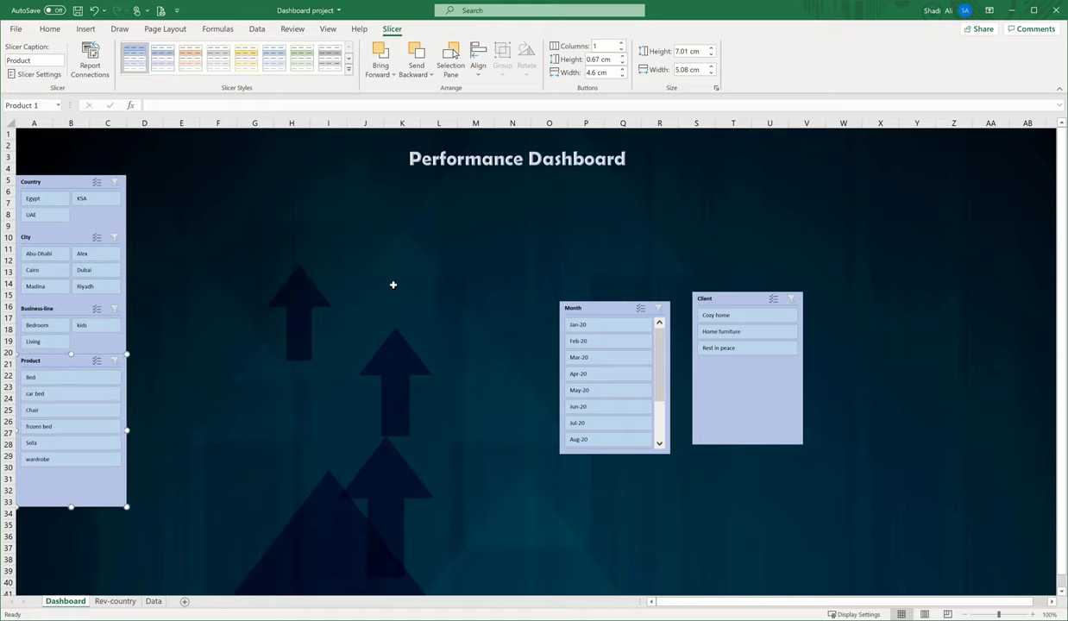
click(621, 43)
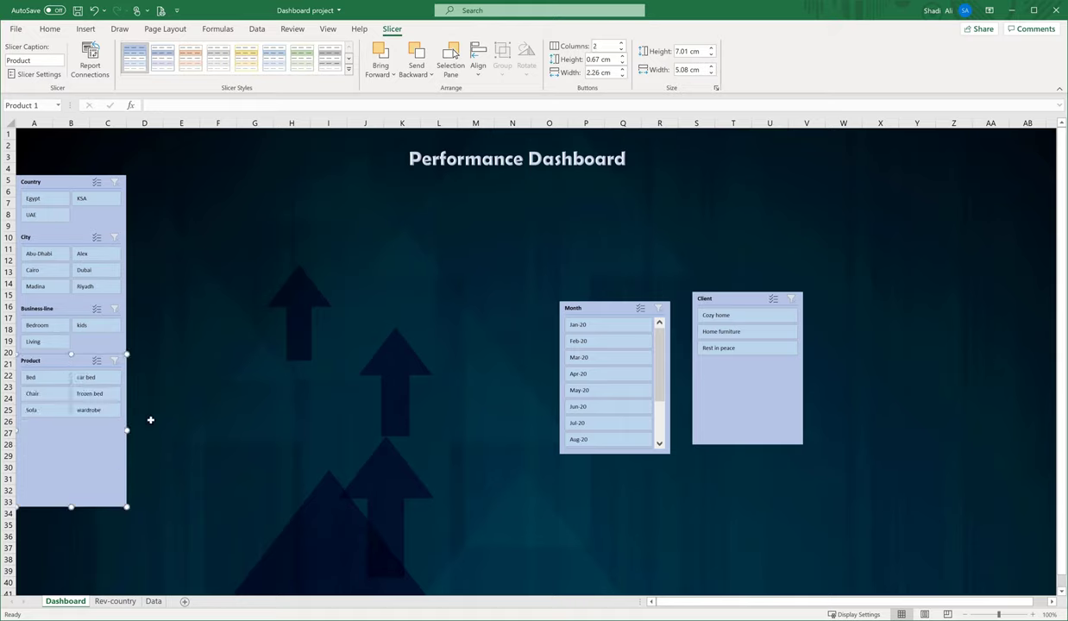
drag(71, 504, 70, 425)
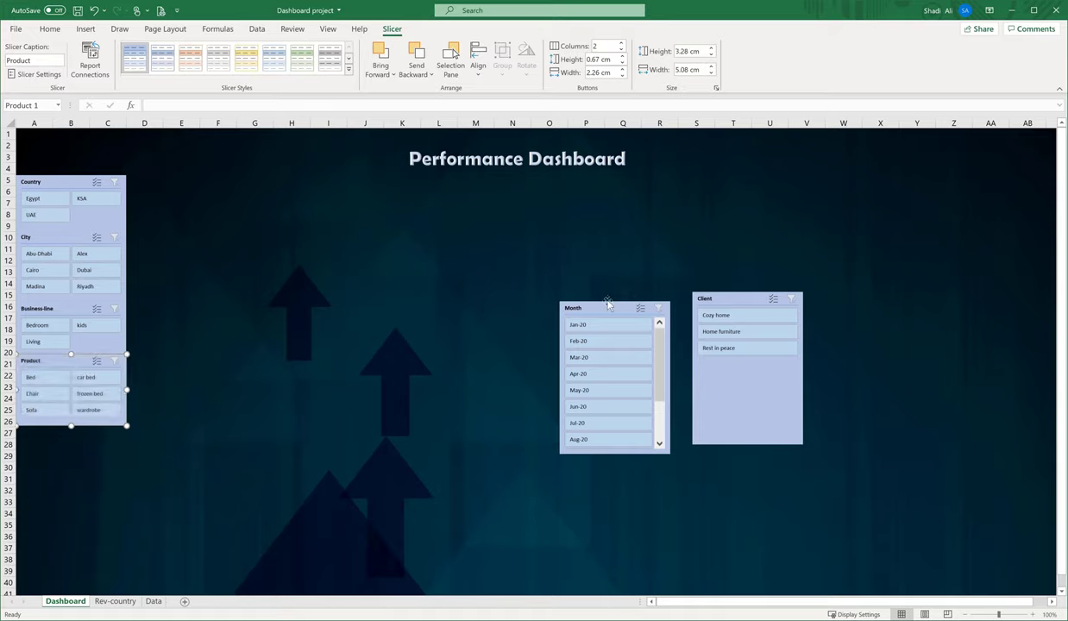
Step: Place the Client slicer directly below the Product slicer with two button columns, and shorten it to about 2.49 cm high
drag(741, 300, 50, 433)
click(620, 43)
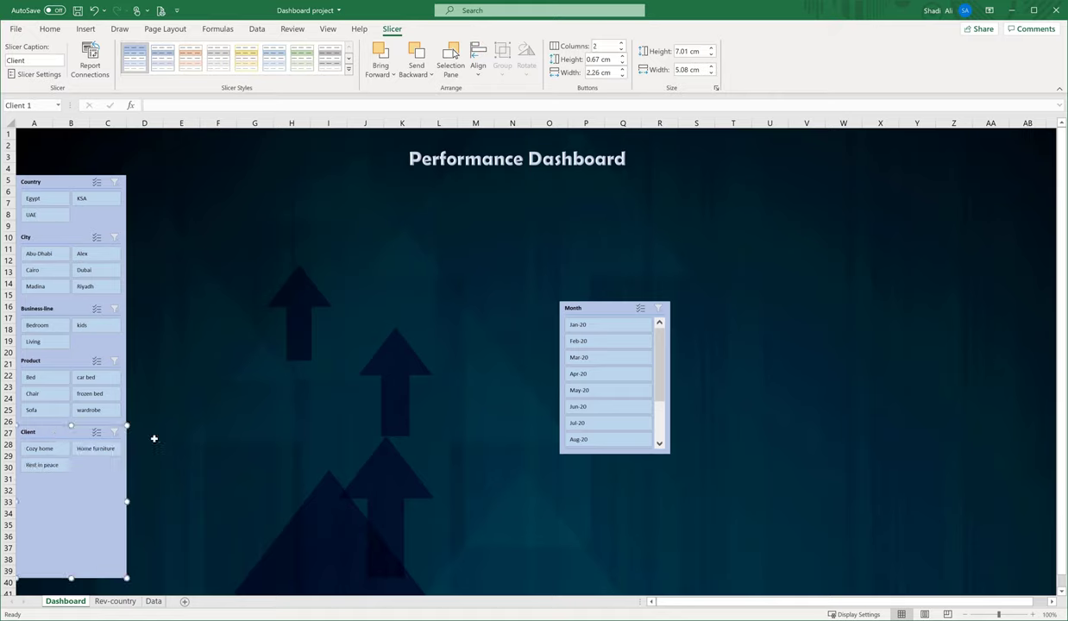
drag(71, 578, 75, 479)
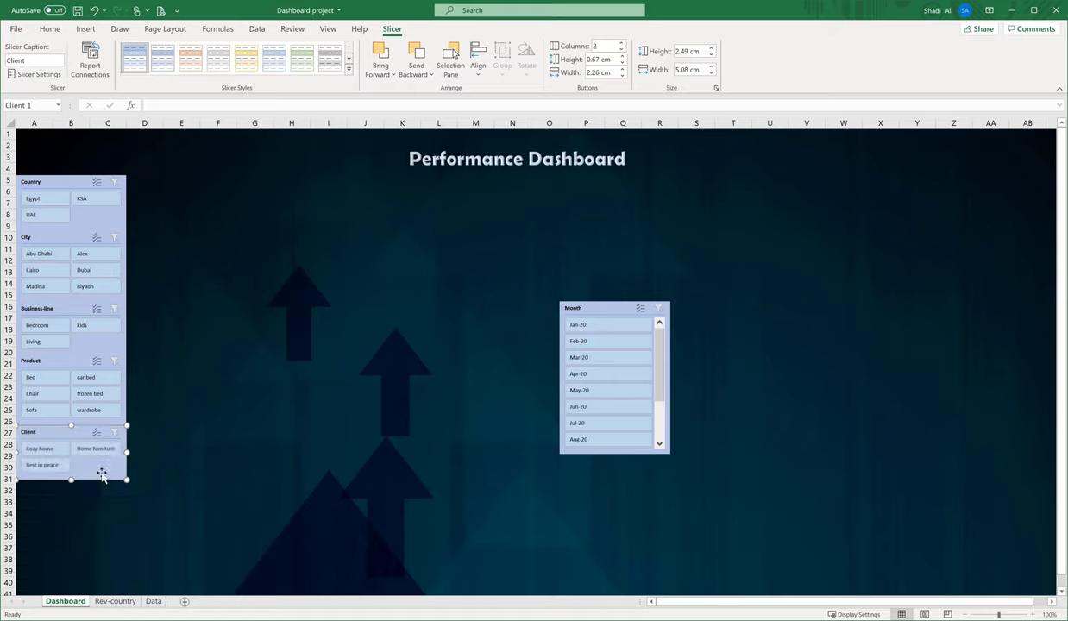
click(607, 310)
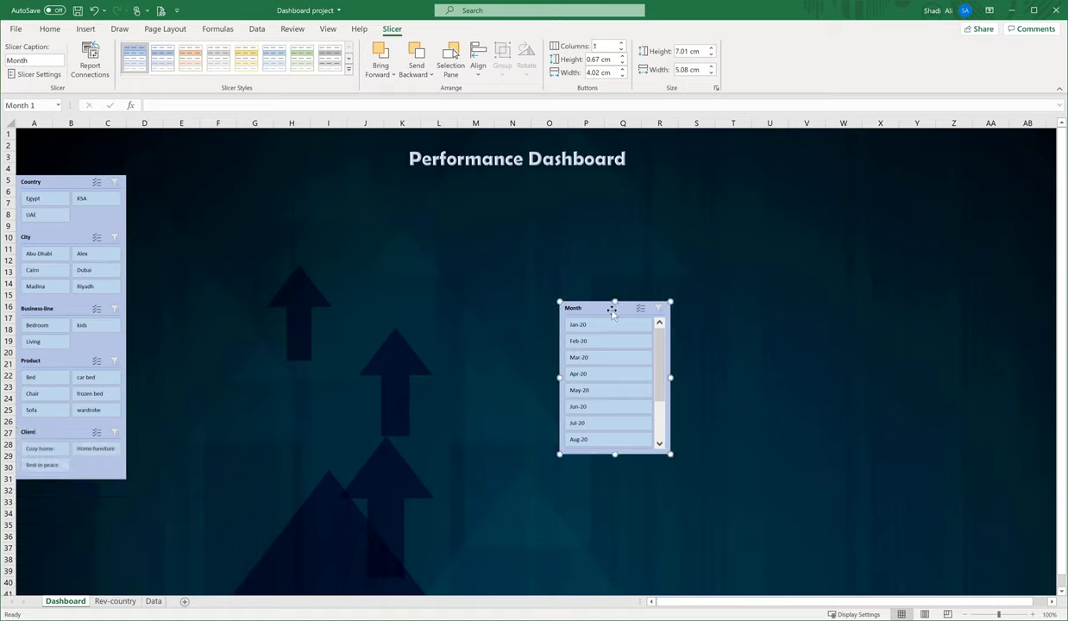
click(66, 434)
shift+click(67, 360)
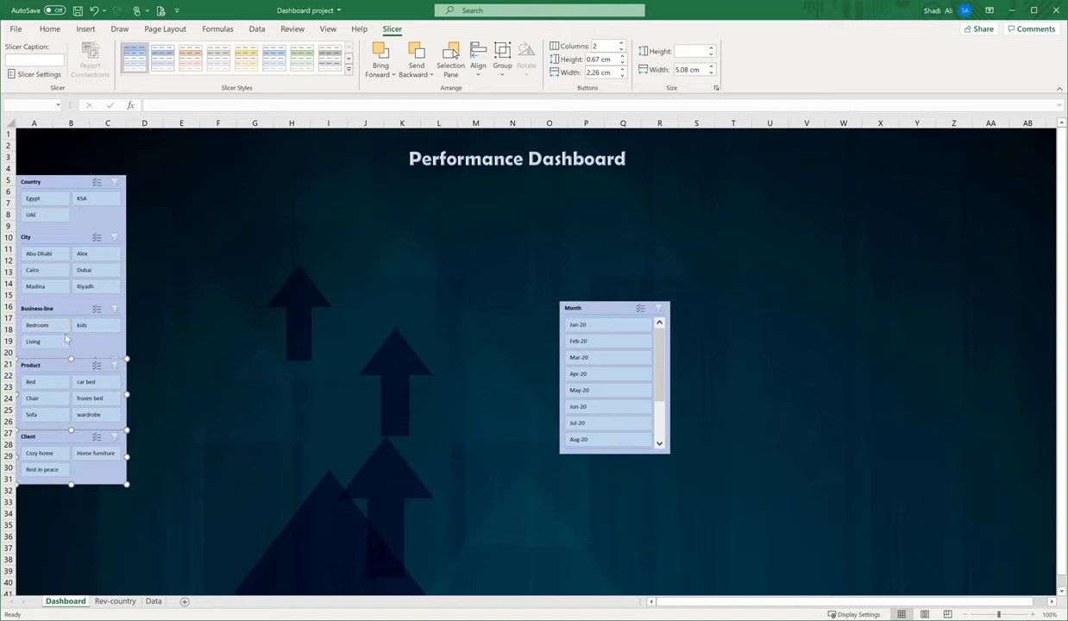
drag(66, 339, 69, 345)
Step: Move the Country, City, Business-line, Product and Client slicers down so the stack starts at about row 14
ctrl+click(52, 432)
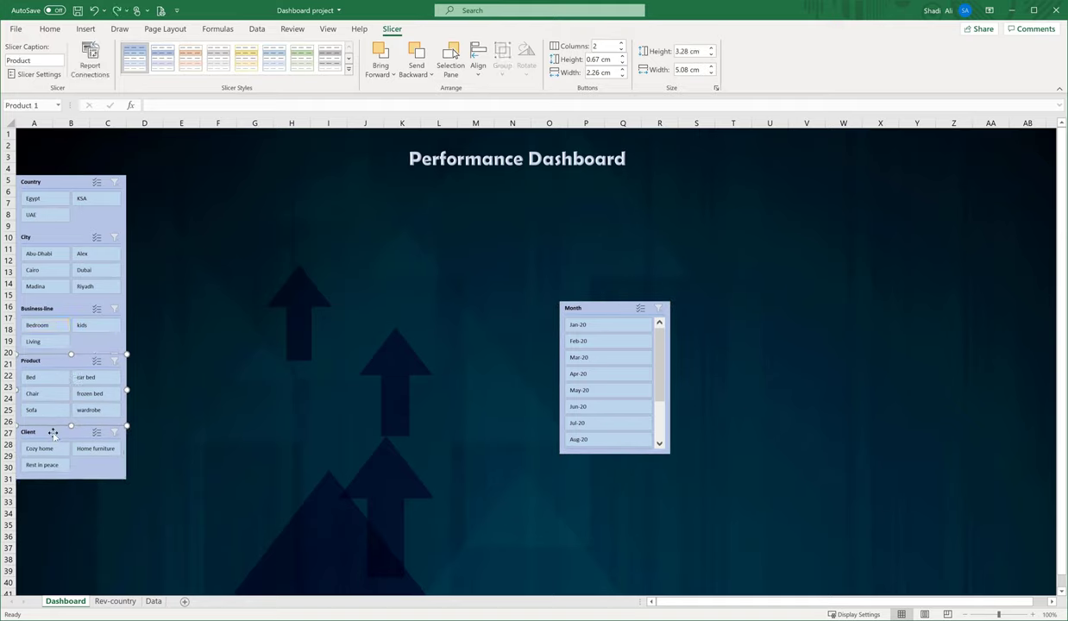
ctrl+click(53, 432)
ctrl+click(63, 303)
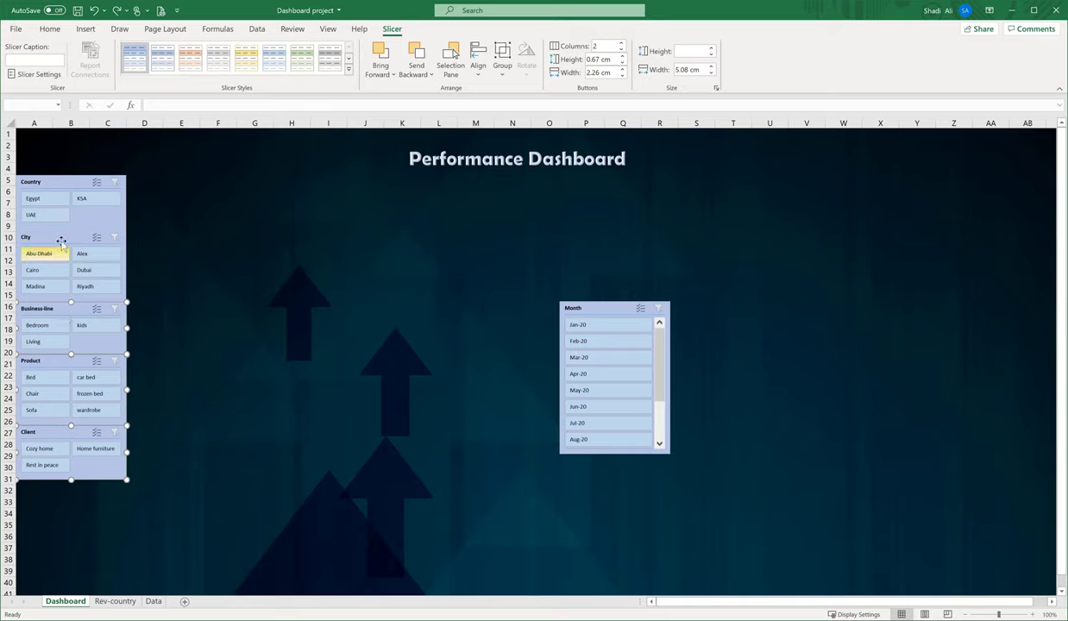
ctrl+click(61, 239)
ctrl+click(62, 181)
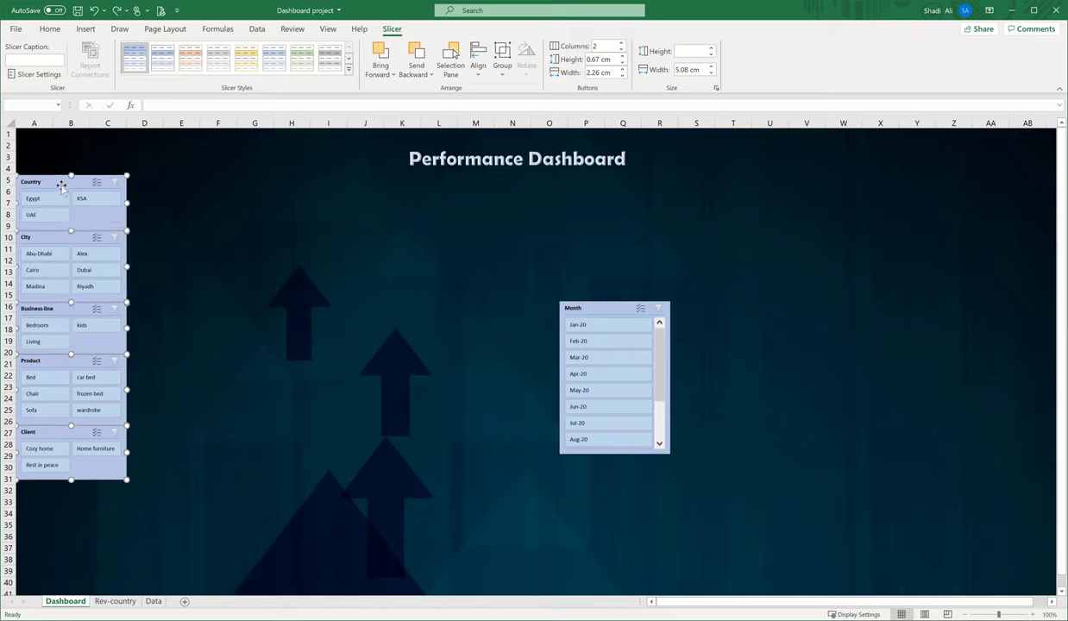
drag(61, 187, 78, 289)
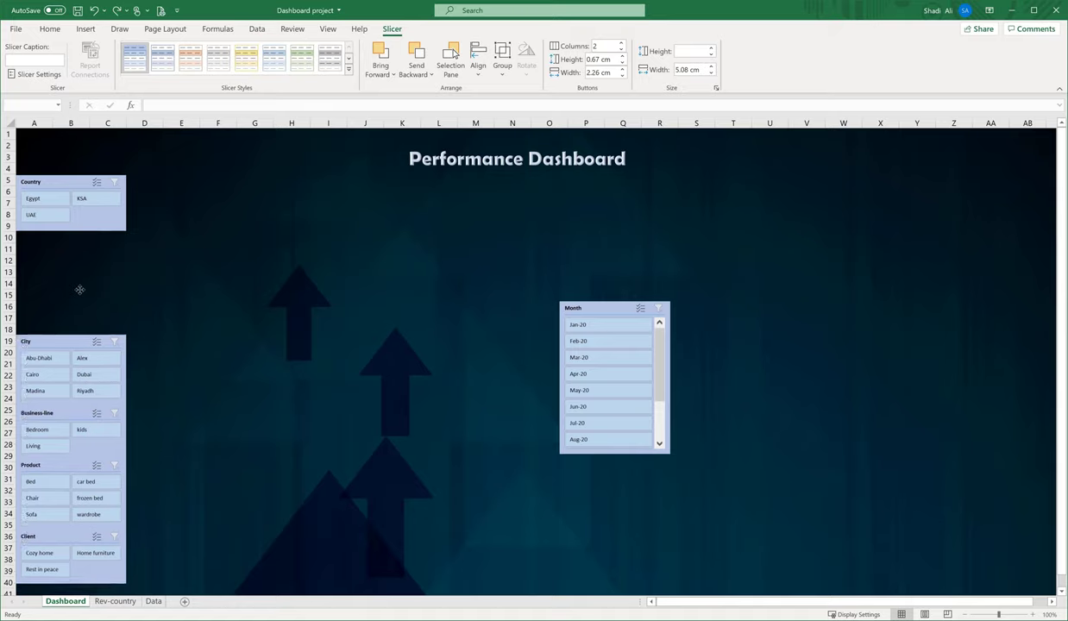
click(68, 192)
drag(68, 192, 82, 292)
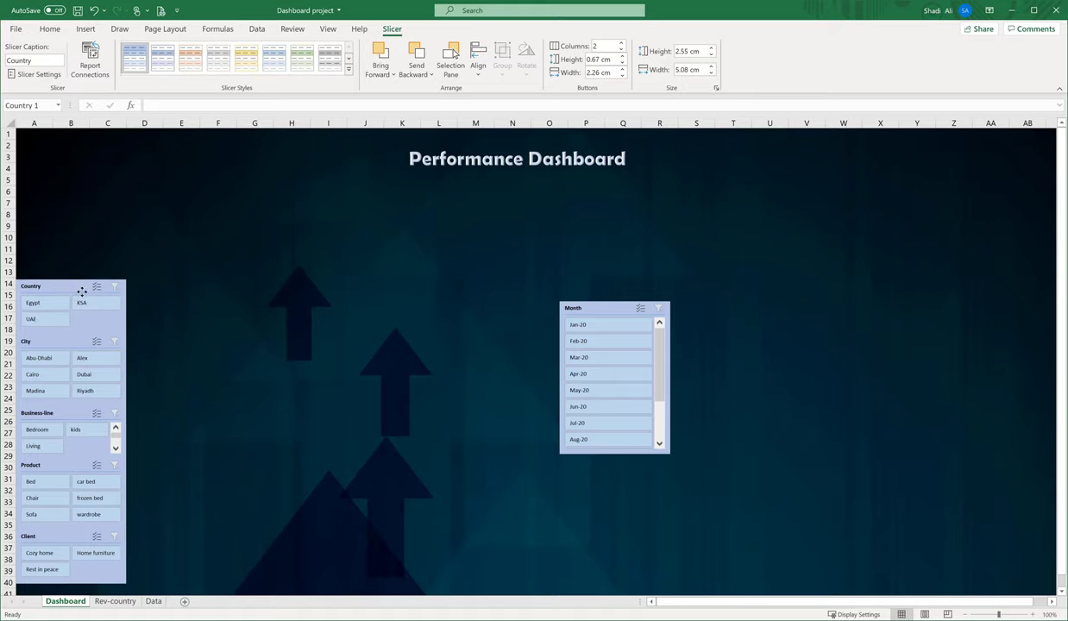
Step: Place the Month slicer directly above the Country slicer, starting at row 6, with three button columns and a height of about 5.03 cm
click(610, 306)
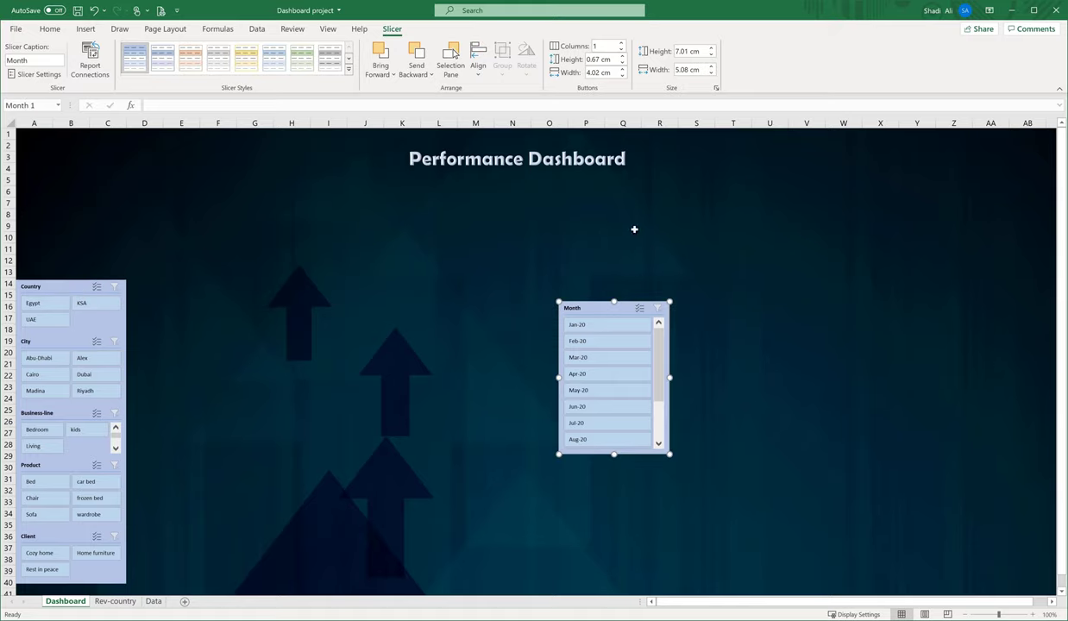
click(621, 42)
drag(608, 318, 53, 173)
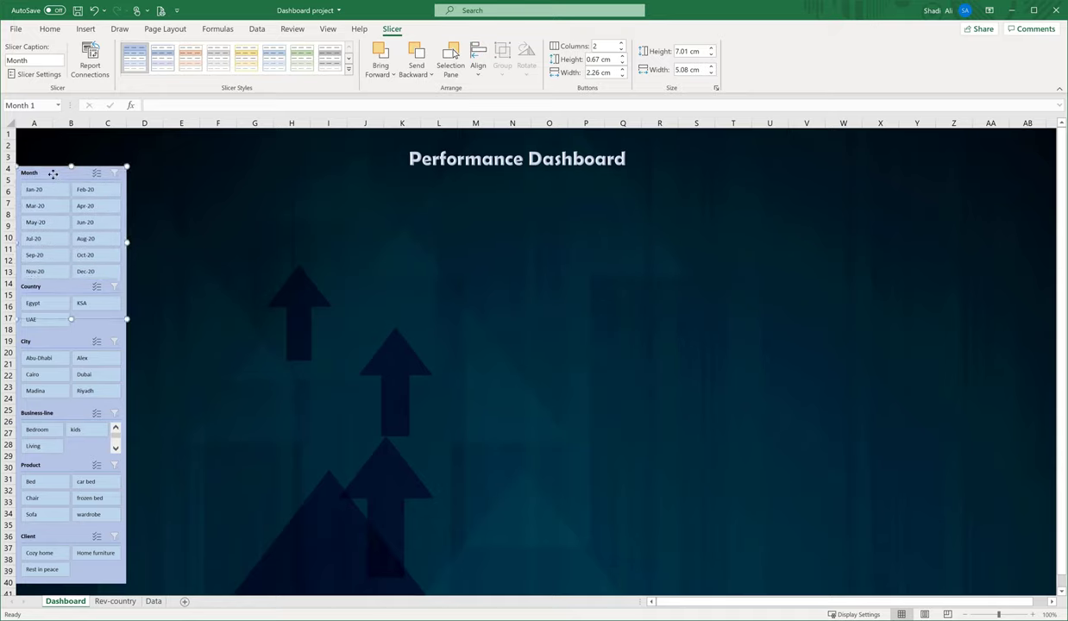
drag(72, 317, 74, 276)
click(620, 42)
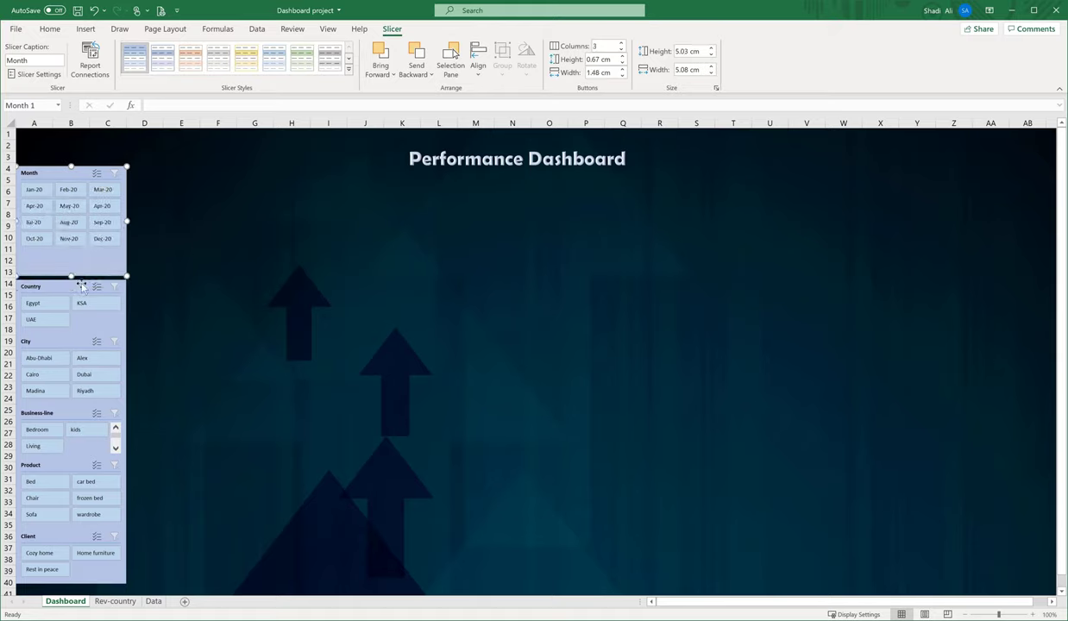
drag(77, 176, 78, 200)
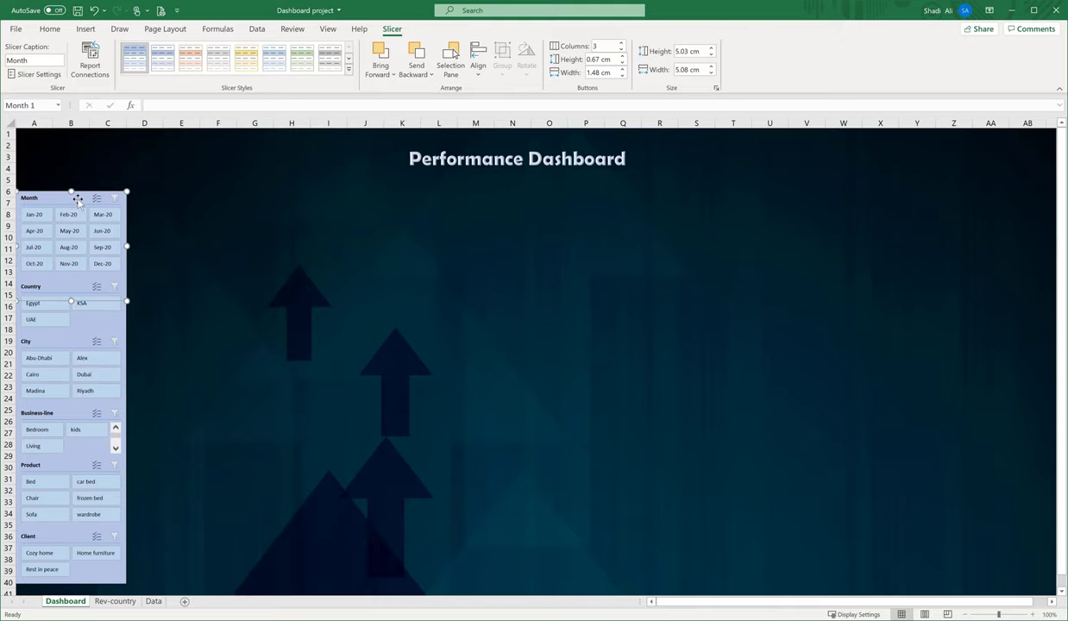
click(204, 349)
Step: Shift the Client and Product slicers slightly down and lengthen the Business-line slicer so all its buttons fit without a scroll bar
click(57, 336)
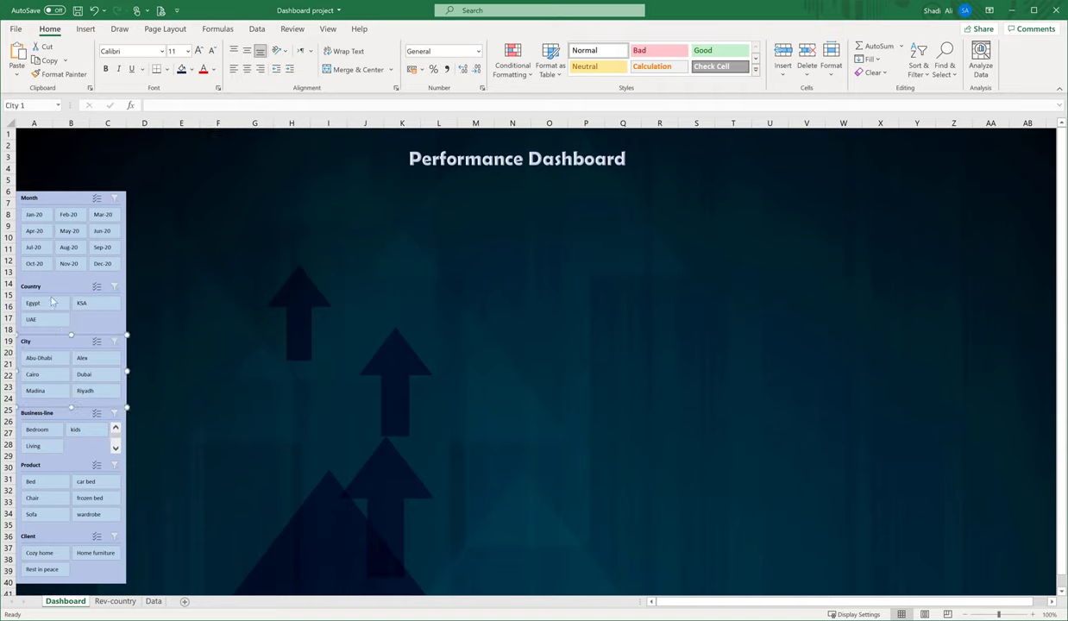
click(57, 289)
click(115, 447)
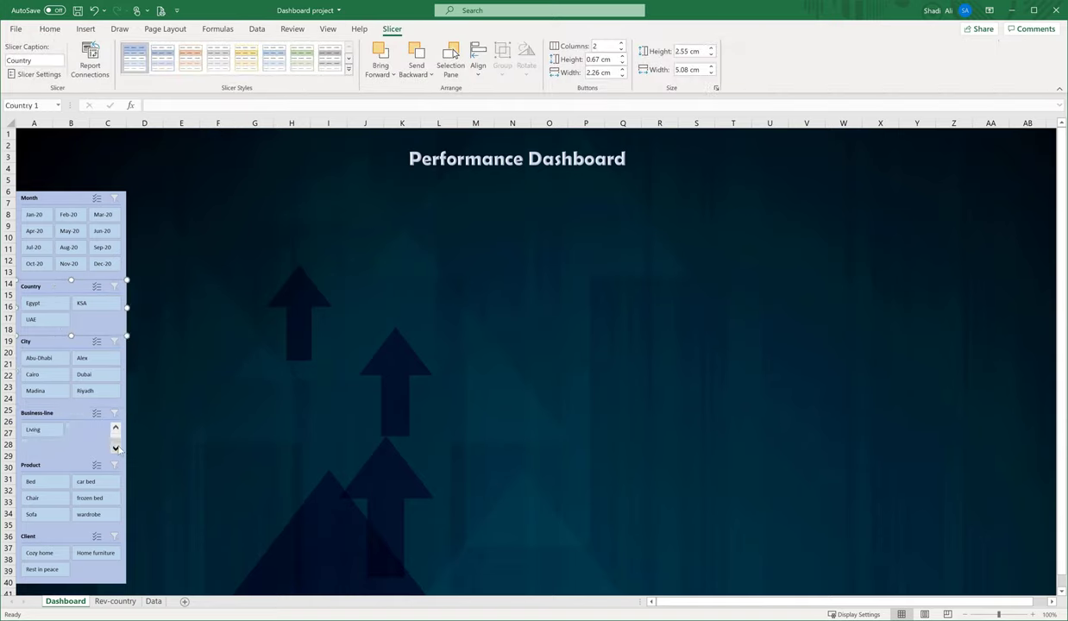
click(115, 429)
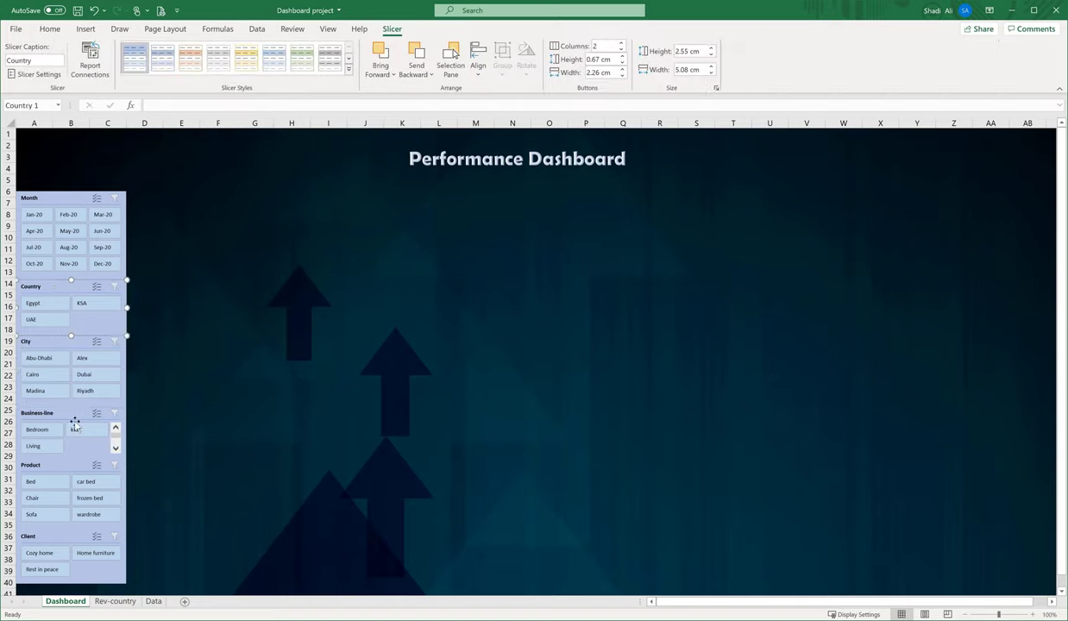
click(58, 536)
drag(57, 536, 58, 541)
drag(50, 470, 71, 464)
click(45, 414)
click(66, 477)
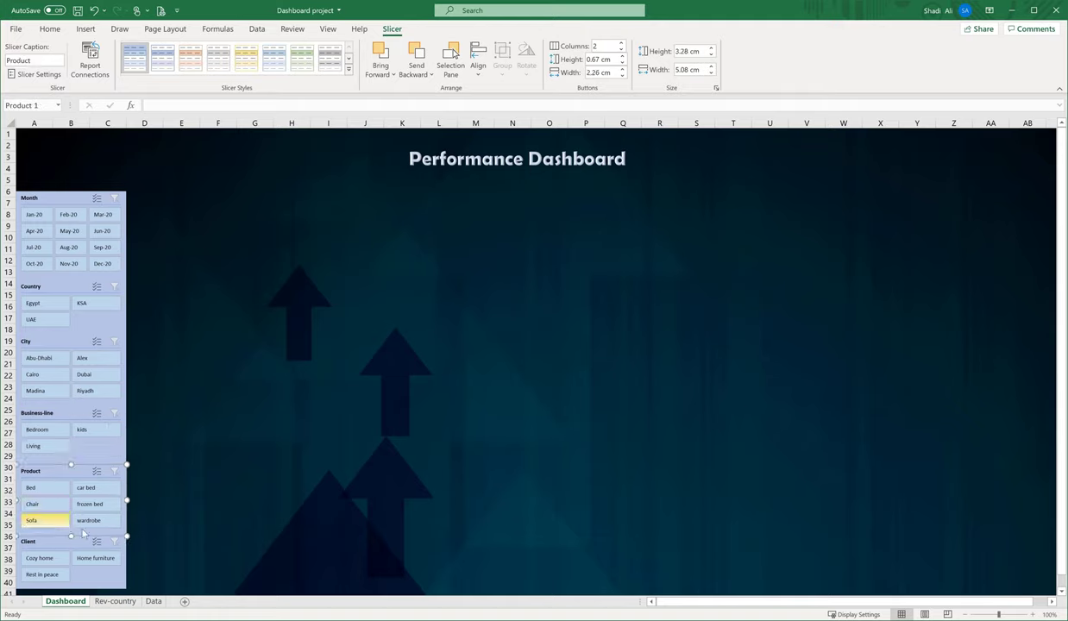
key(Escape)
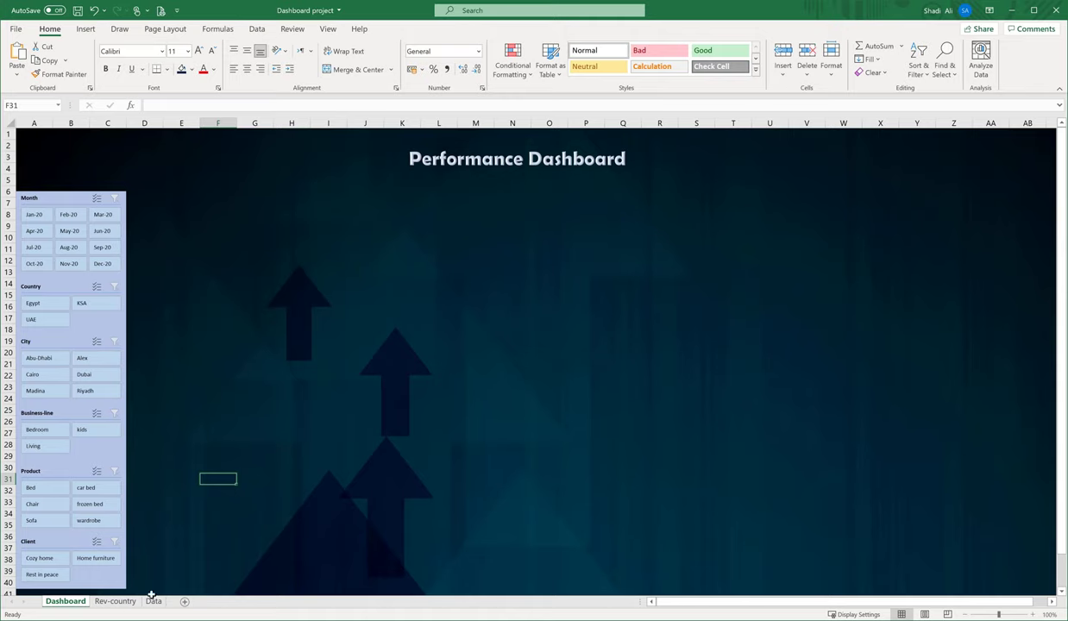
Step: Delete the Sales-person slicer from the Rev-country sheet
click(114, 601)
click(153, 601)
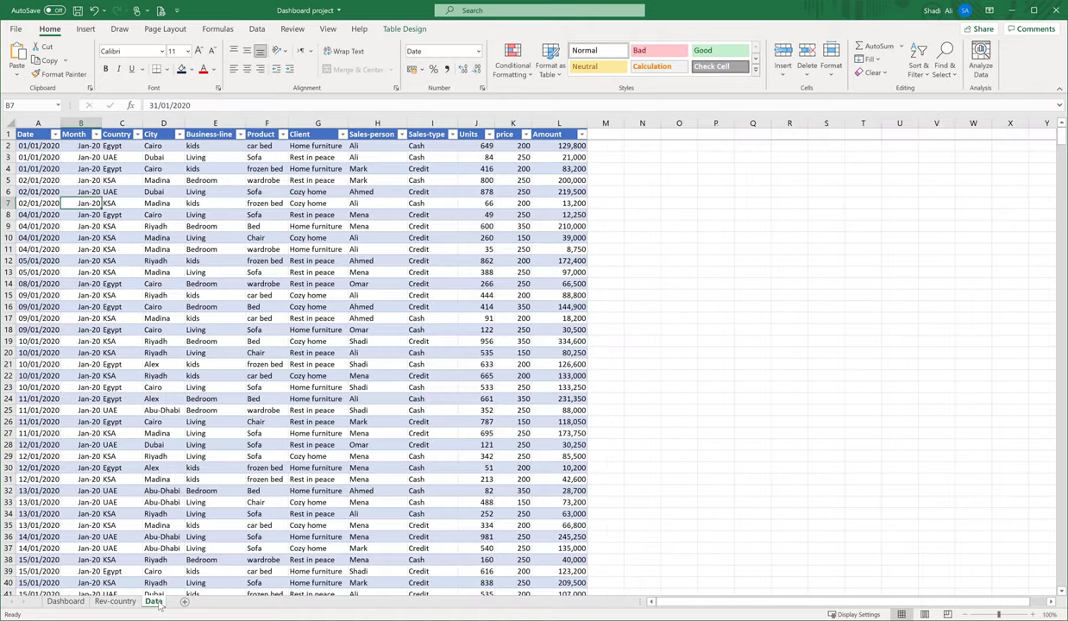
click(114, 601)
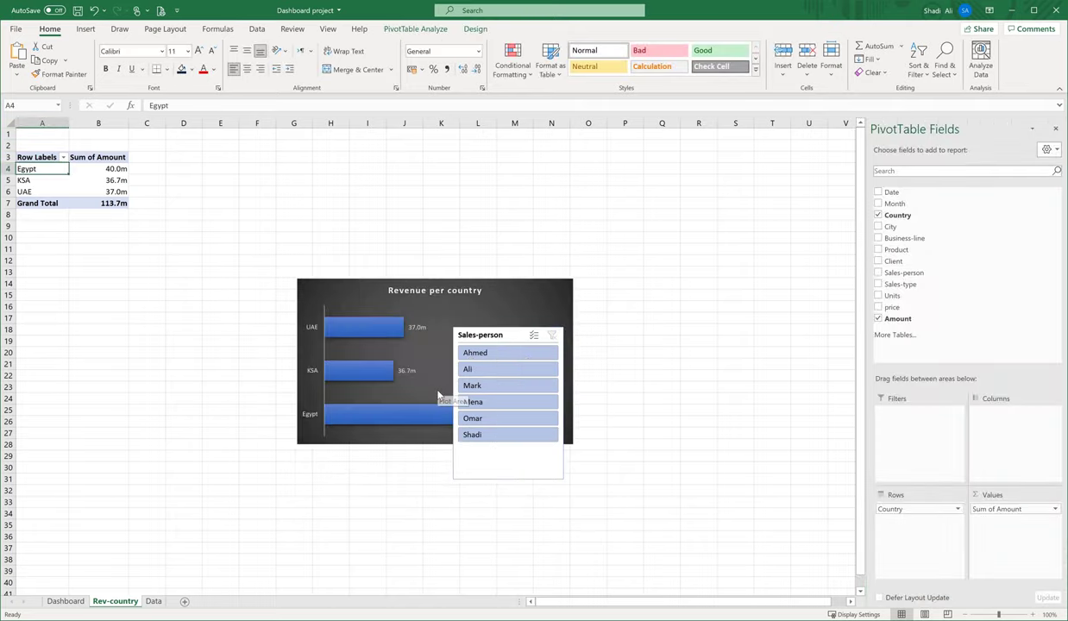
click(473, 339)
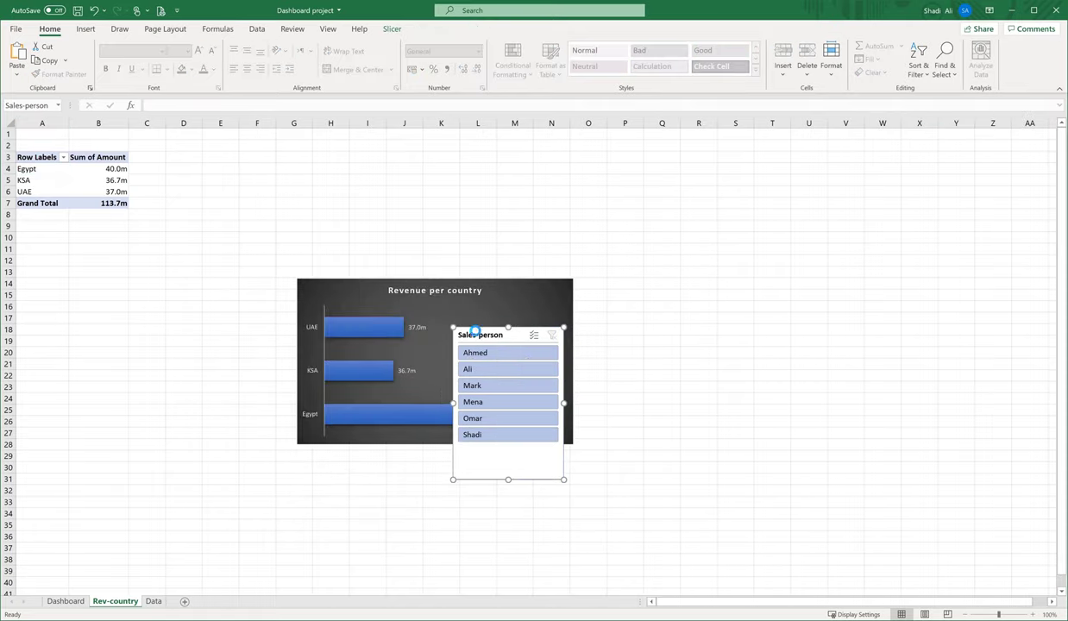
key(Delete)
Step: Copy the Revenue per country chart to the Dashboard sheet, place it at about columns M to T from row 9, and close the field list
click(490, 281)
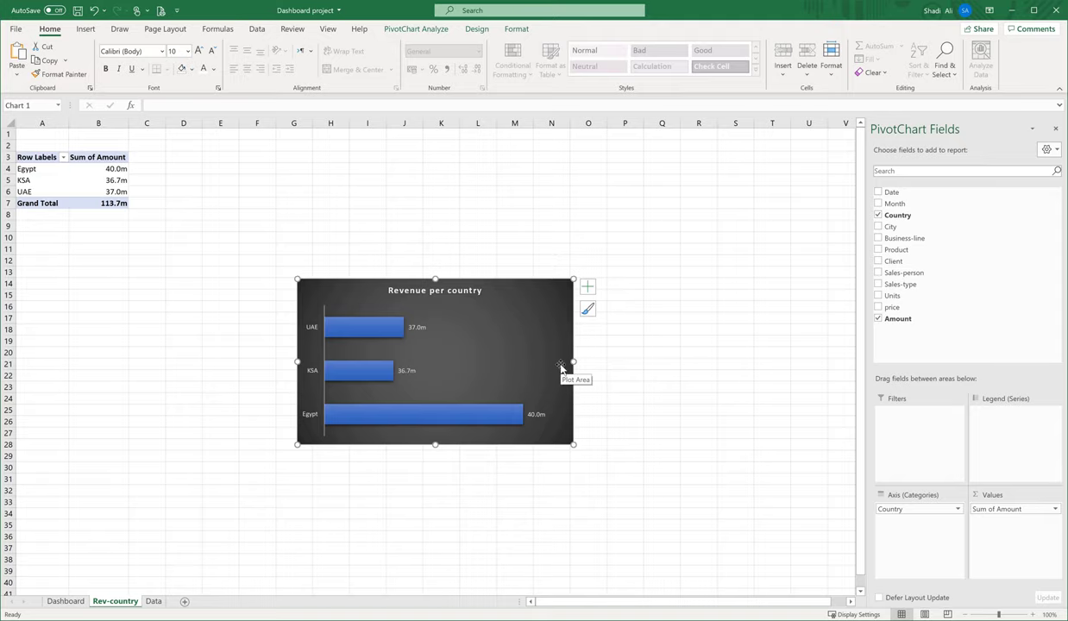
click(65, 601)
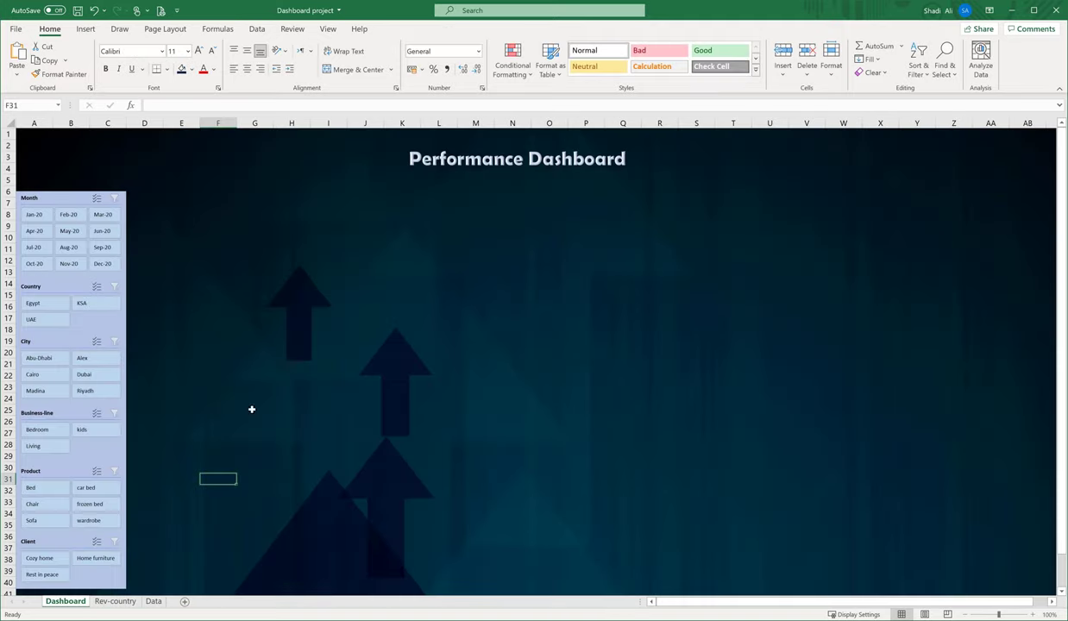
key(ctrl+v)
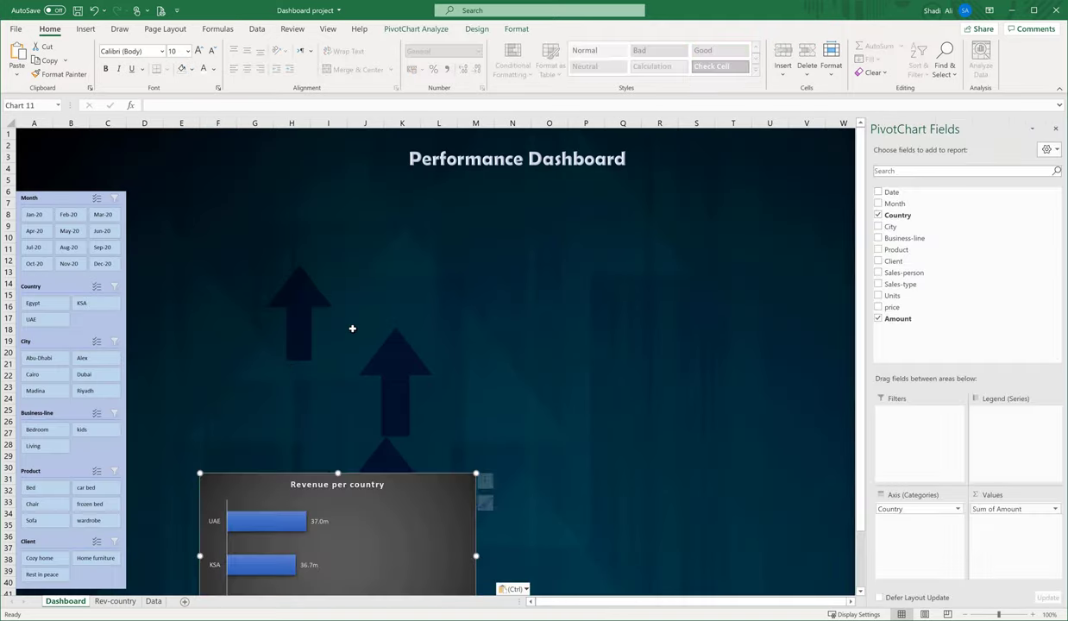
drag(385, 482, 650, 238)
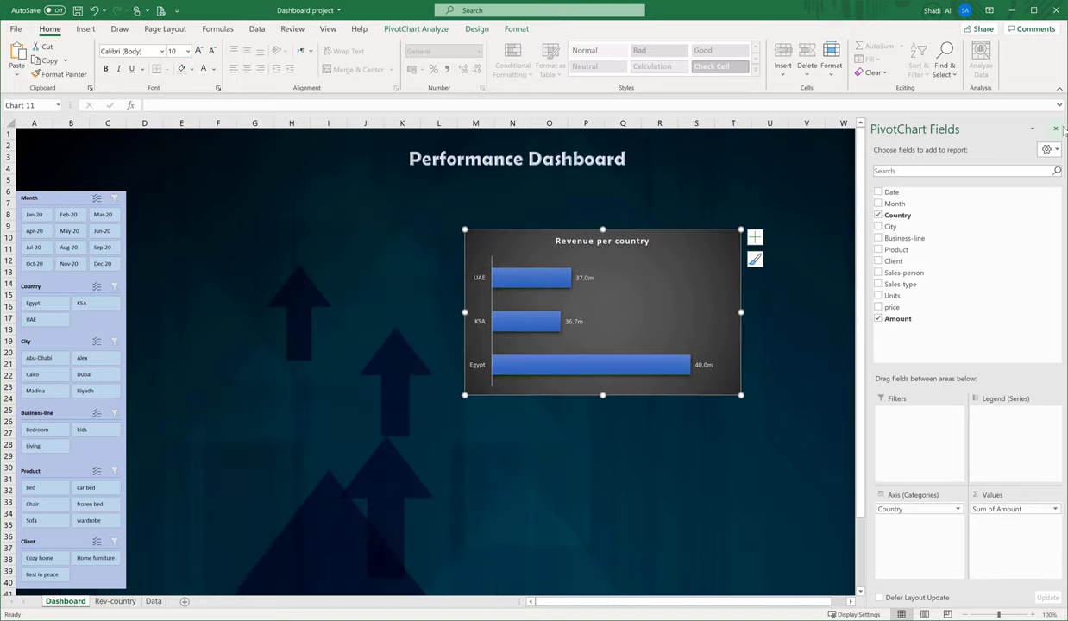
click(1056, 130)
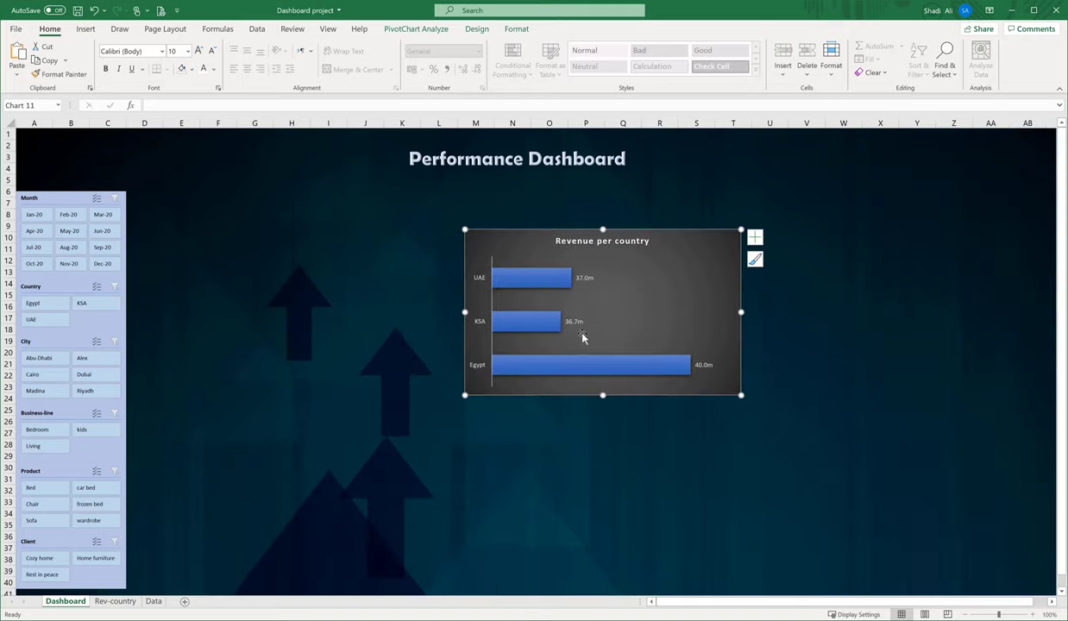
Step: Remove the background fill from the Revenue per country chart on the Dashboard sheet
click(515, 28)
click(447, 46)
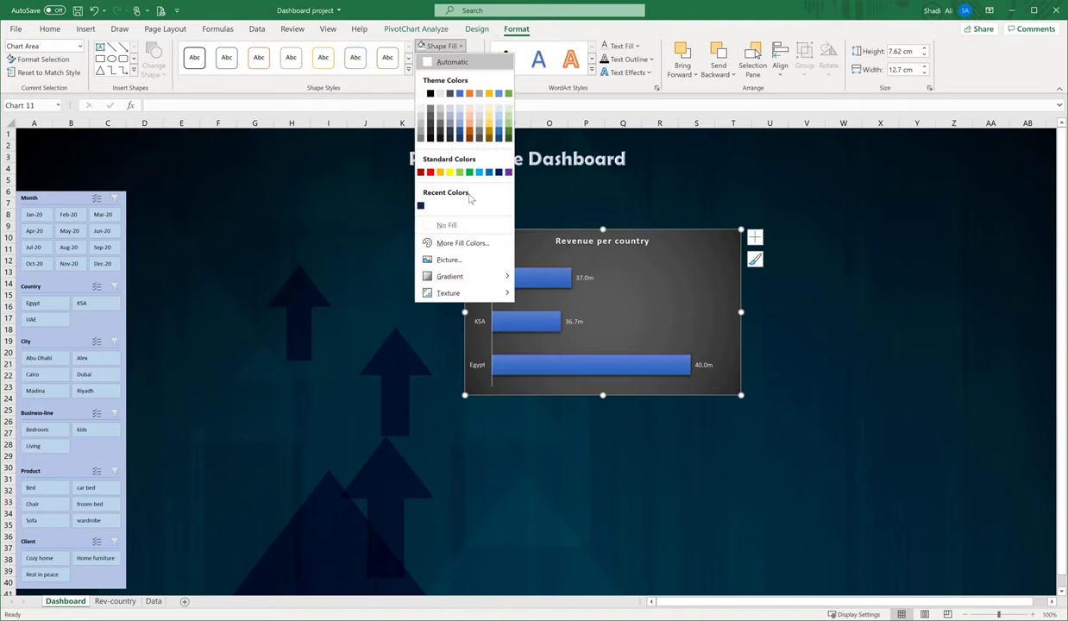
click(464, 229)
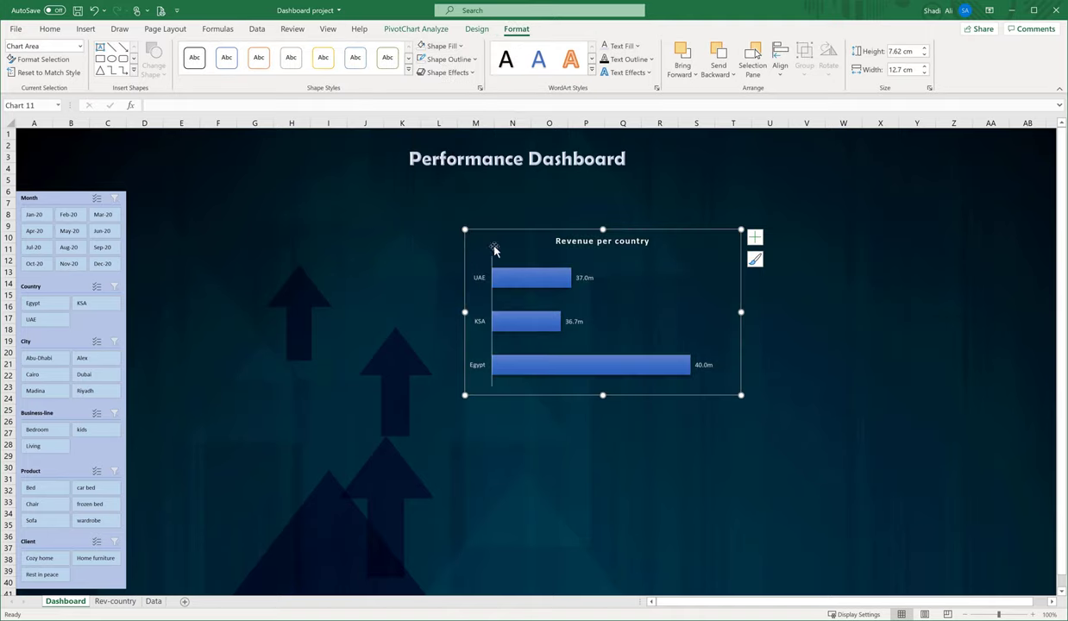
click(566, 444)
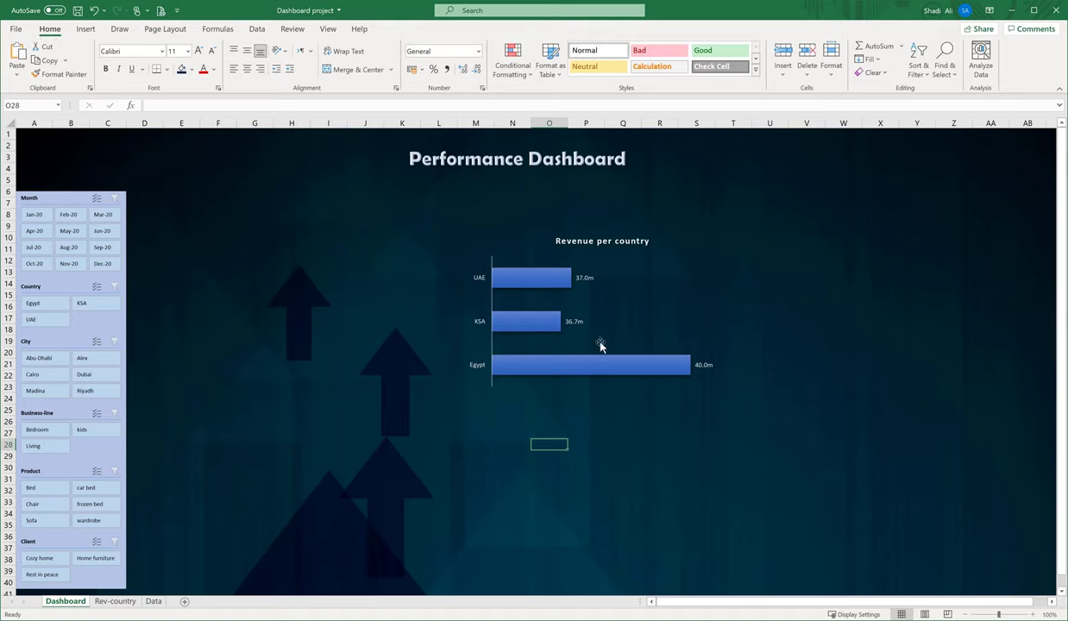
click(608, 297)
click(607, 231)
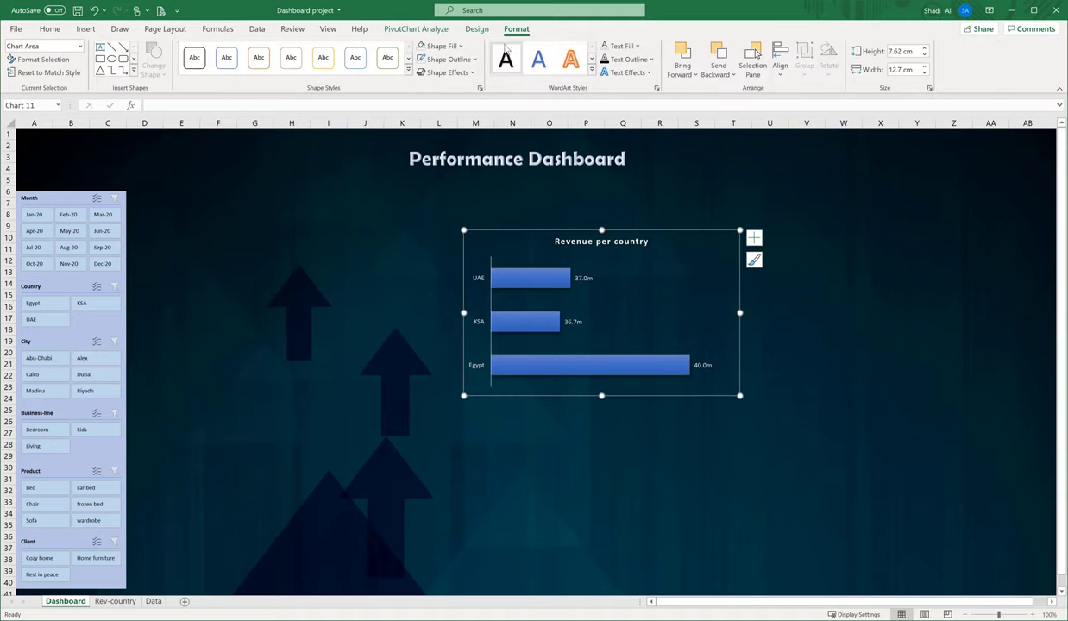
click(386, 237)
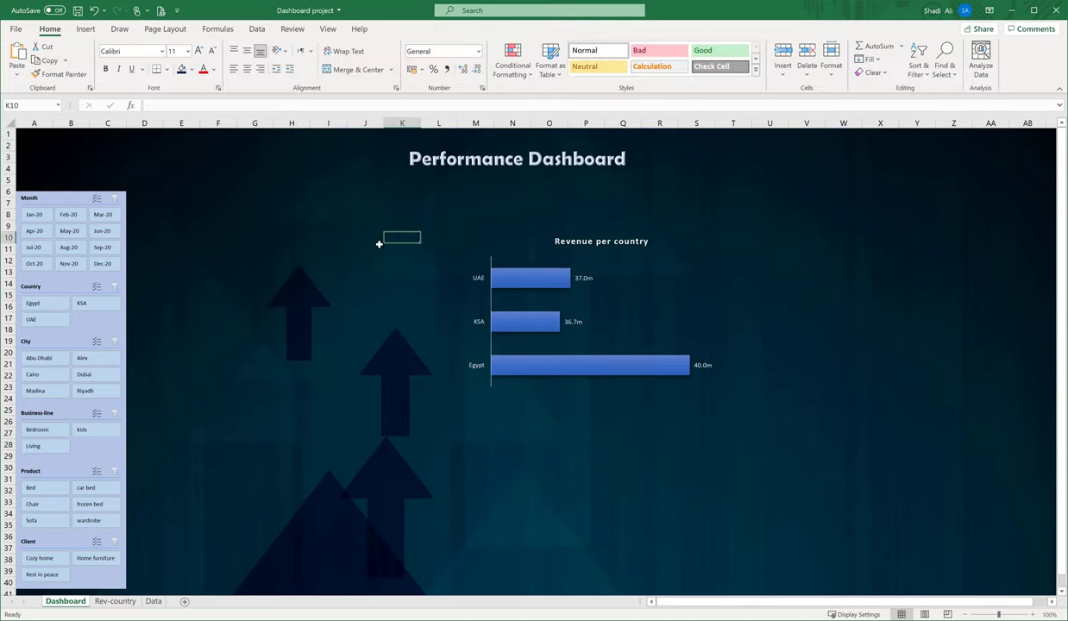
Step: Draw a rectangle about 8.88 cm wide and 6.34 cm high beside the Month slicer, starting at row 6 in column D
click(85, 29)
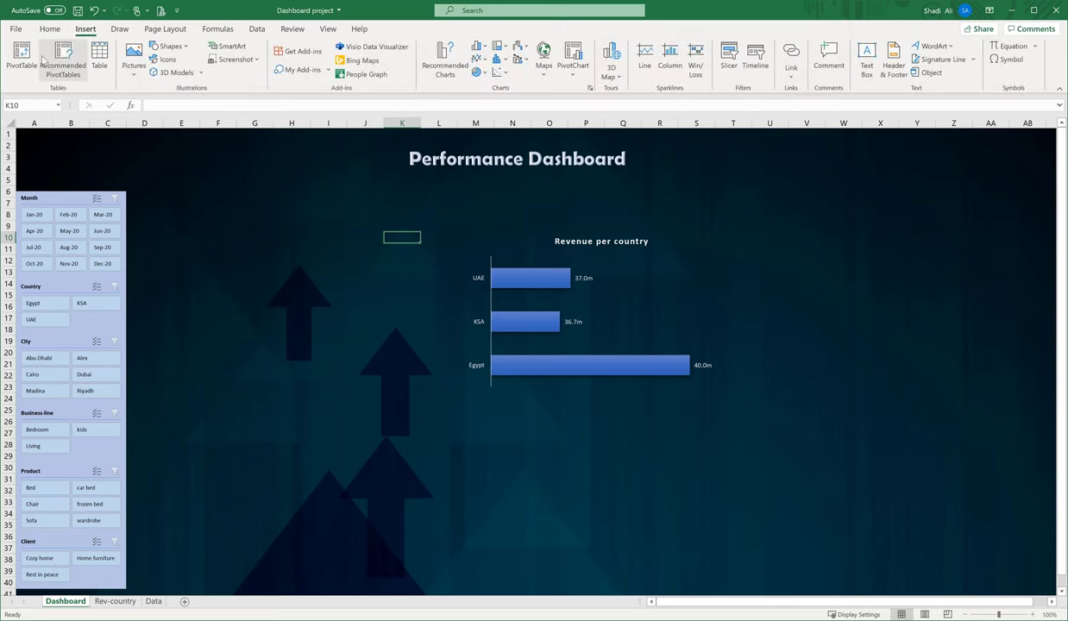
click(169, 45)
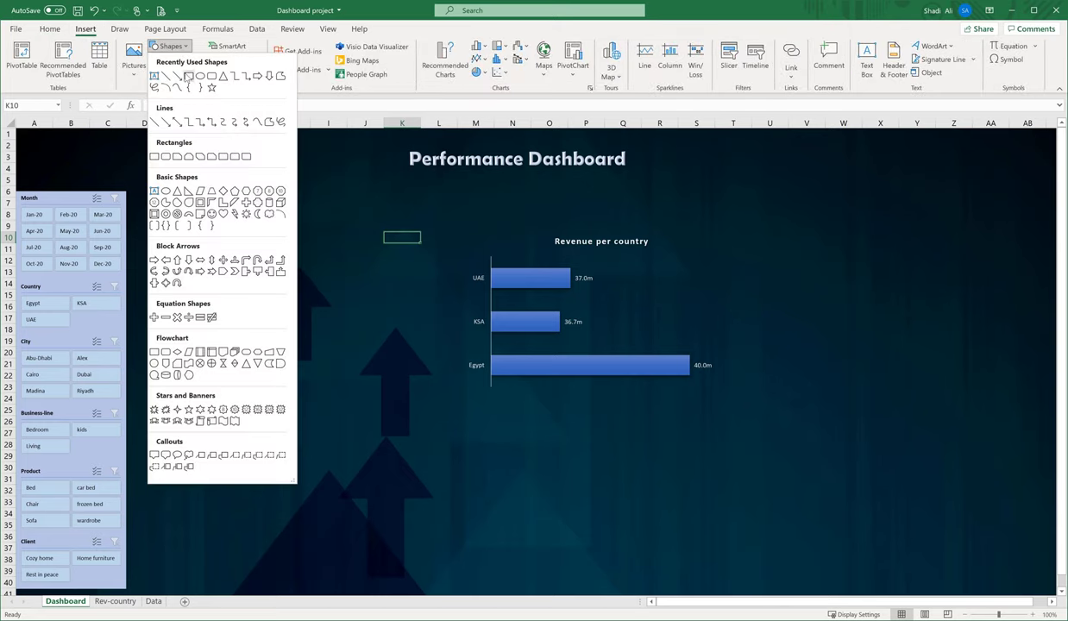
click(188, 76)
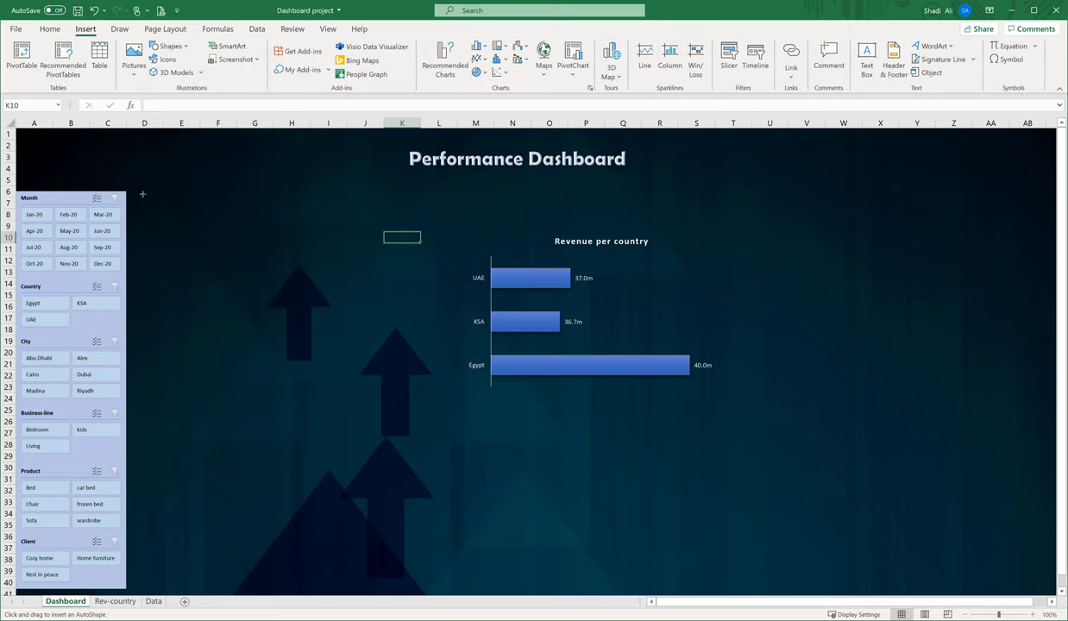
drag(143, 194, 338, 332)
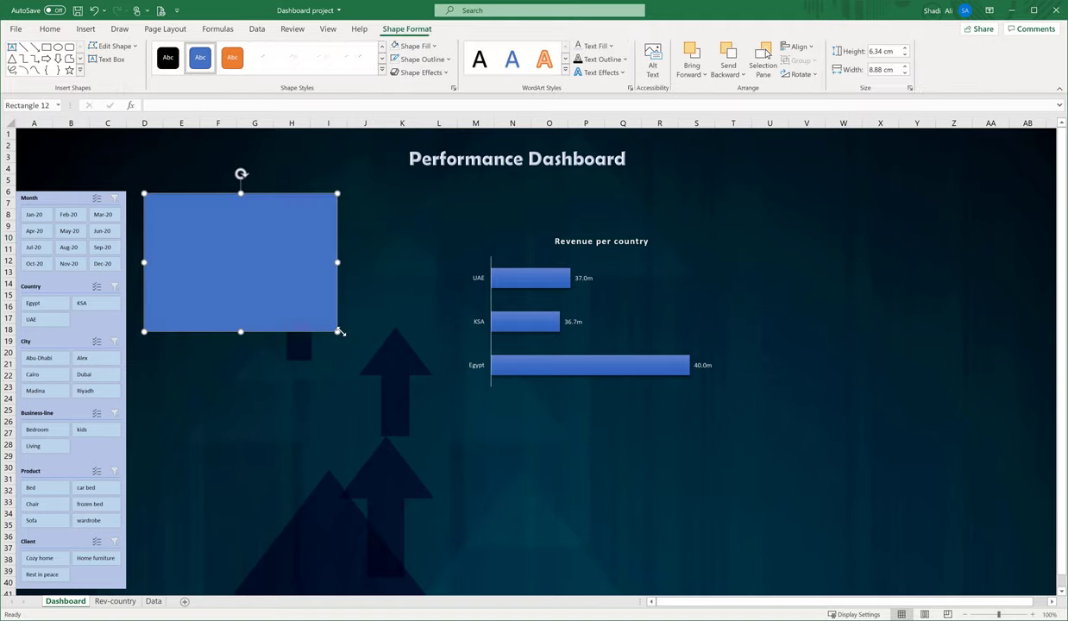
Step: Remove the rectangle's outline and fill it with black
click(446, 59)
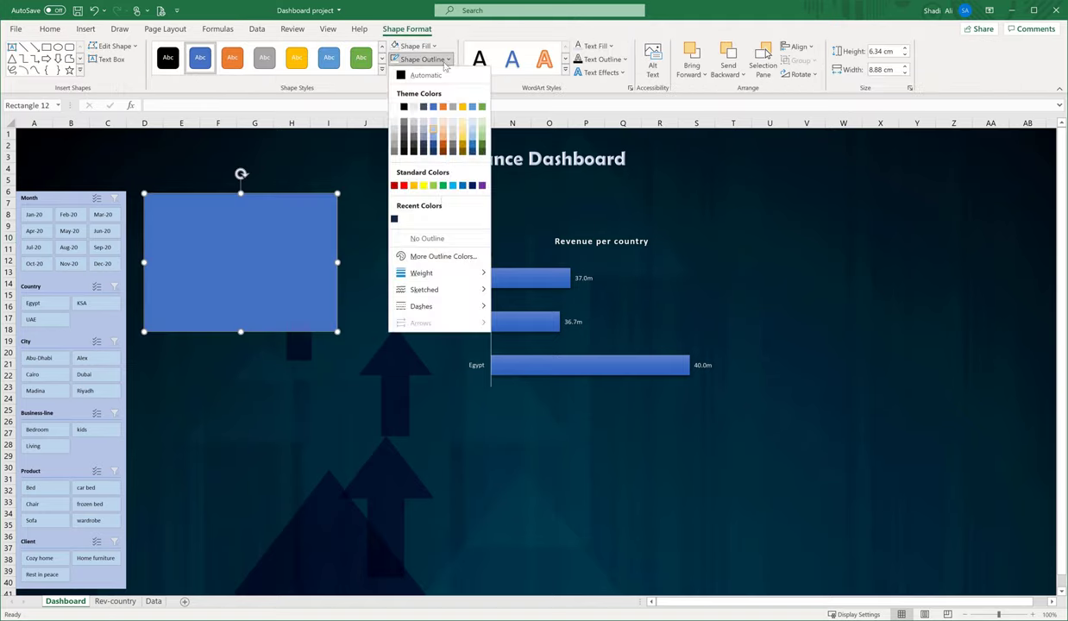
click(457, 235)
click(421, 46)
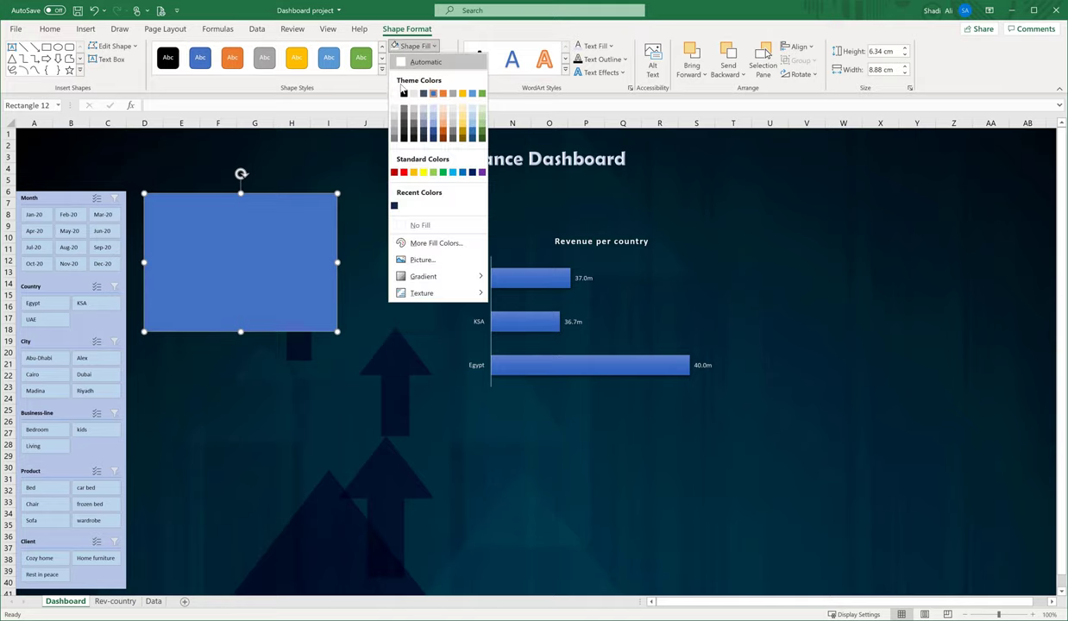
click(402, 94)
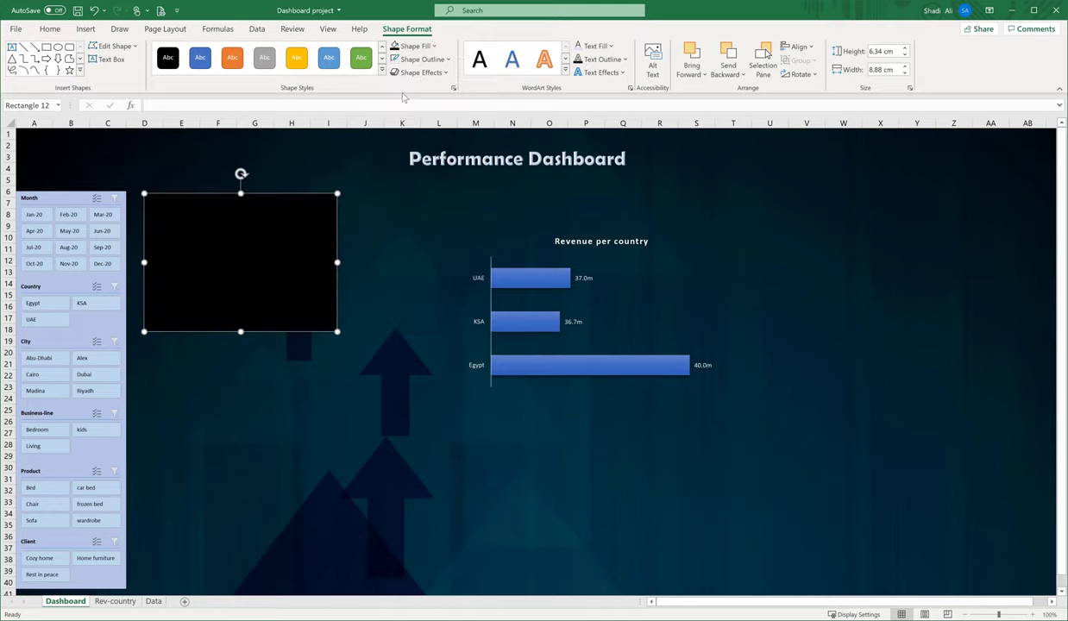
Step: Set the transparency of the rectangle's solid black fill to 50%
right_click(291, 238)
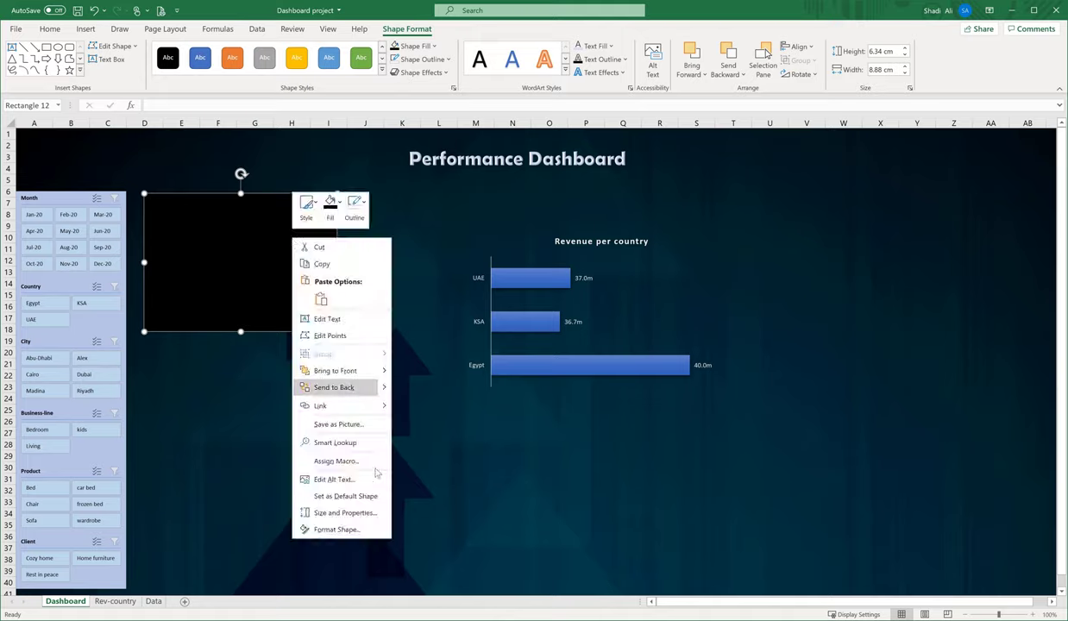
click(367, 526)
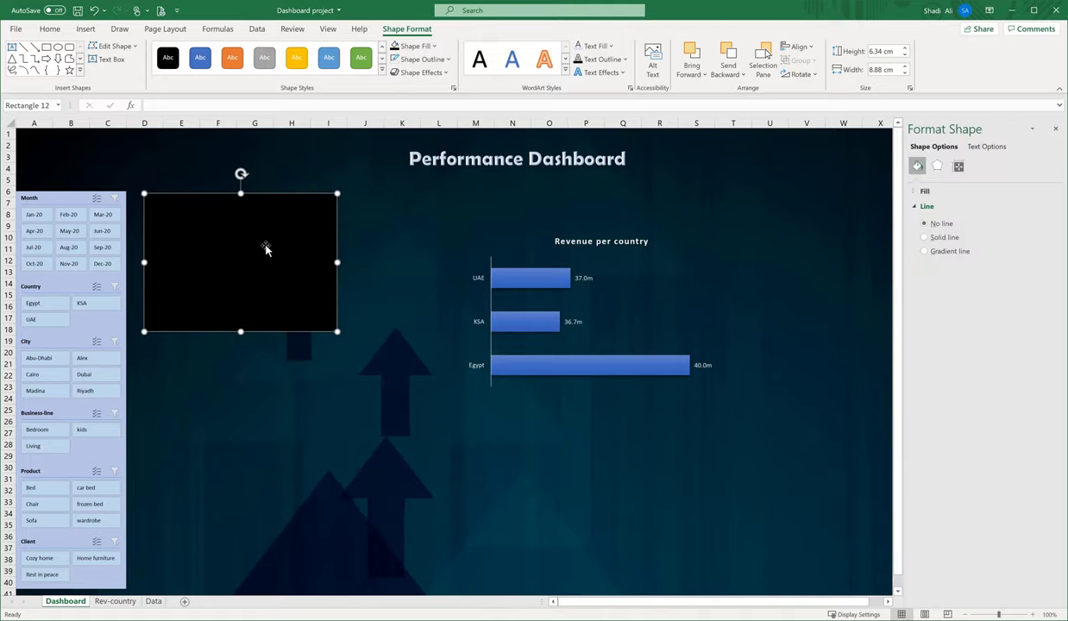
right_click(267, 248)
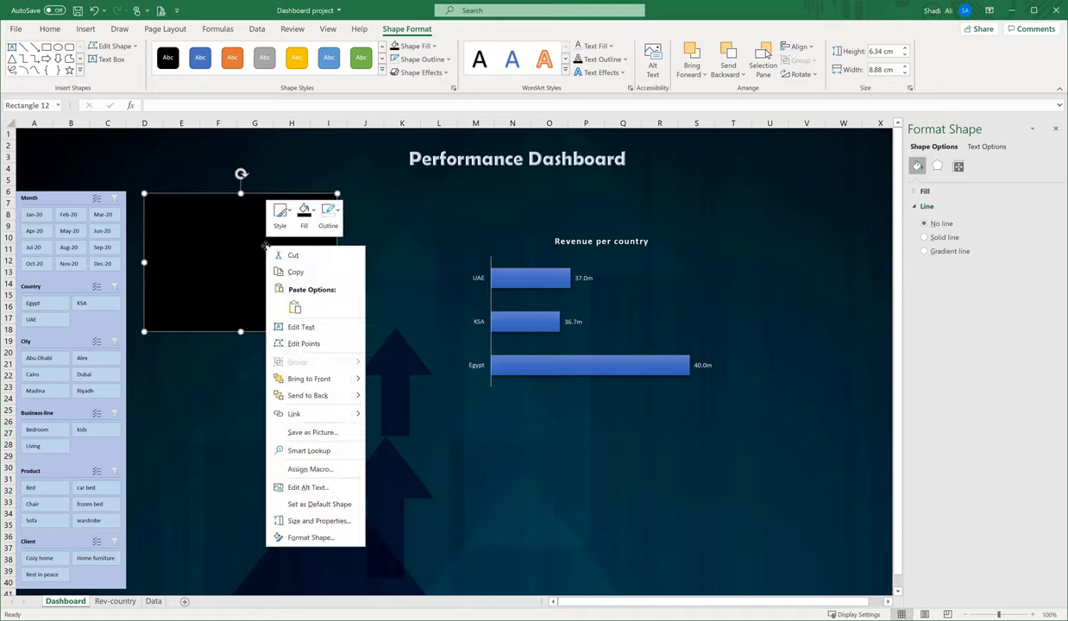
click(310, 537)
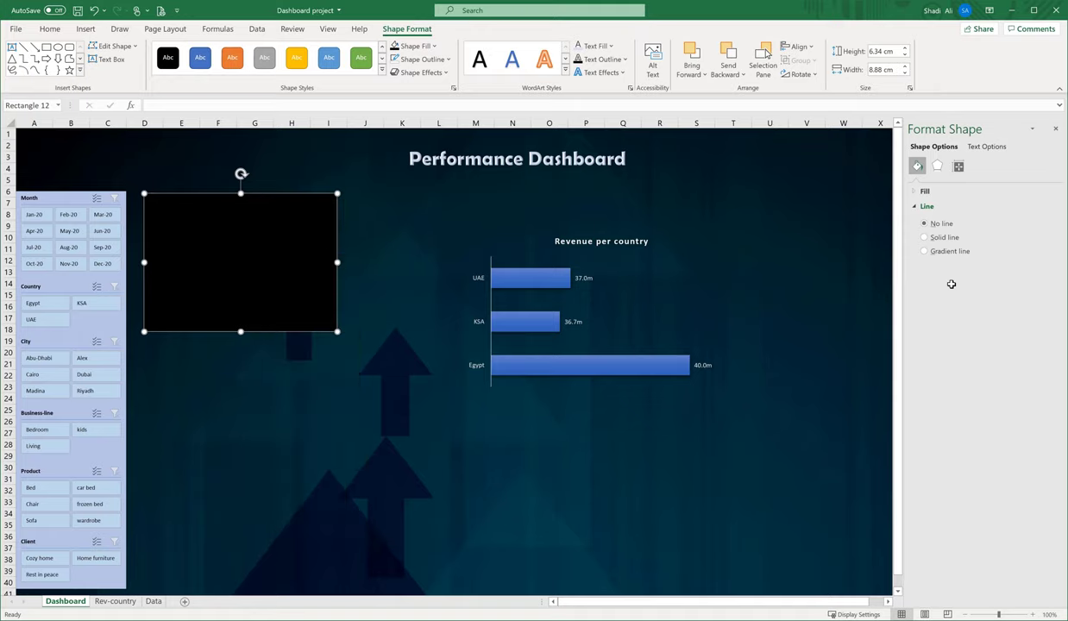
click(916, 192)
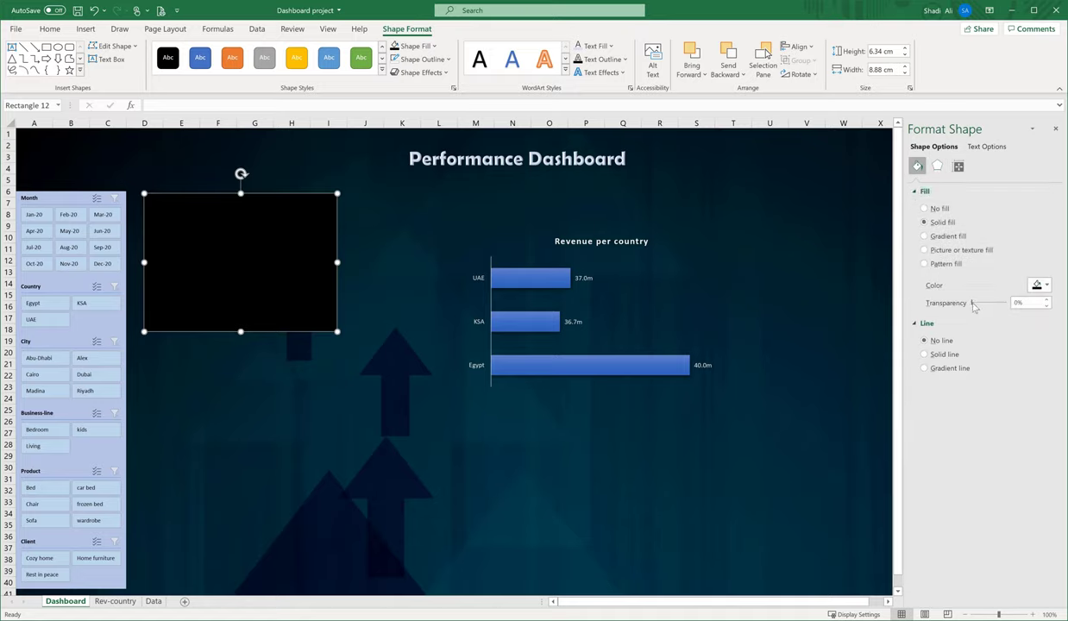
click(1018, 303)
text(50)
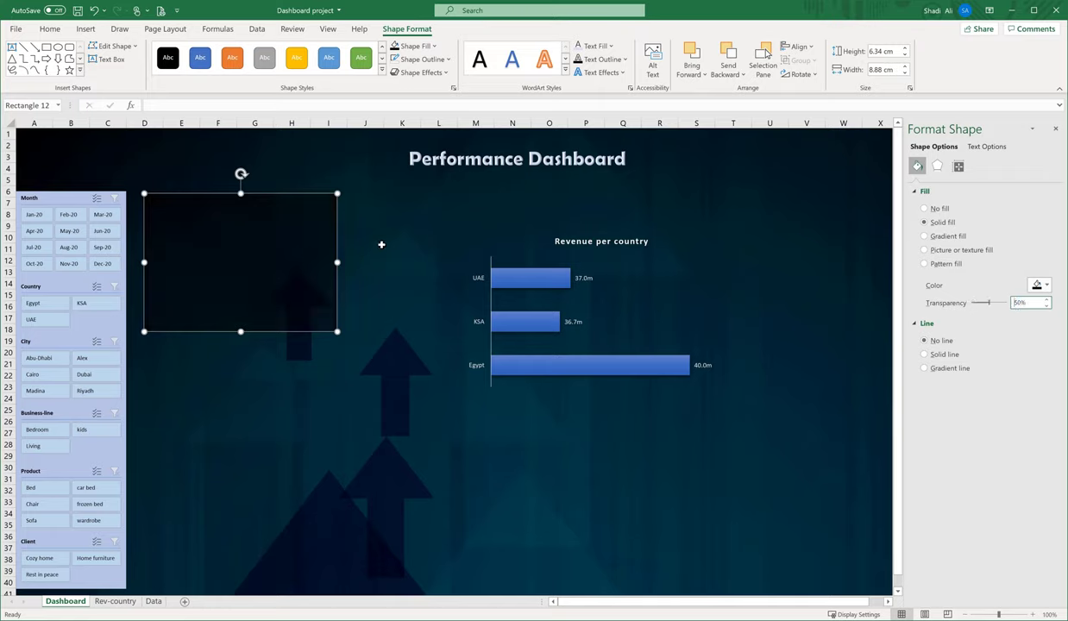
Step: Widen the rectangle to about 10.93 cm, place it against the Month slicer and extend it down to about row 19
drag(335, 261, 382, 262)
drag(248, 209, 233, 199)
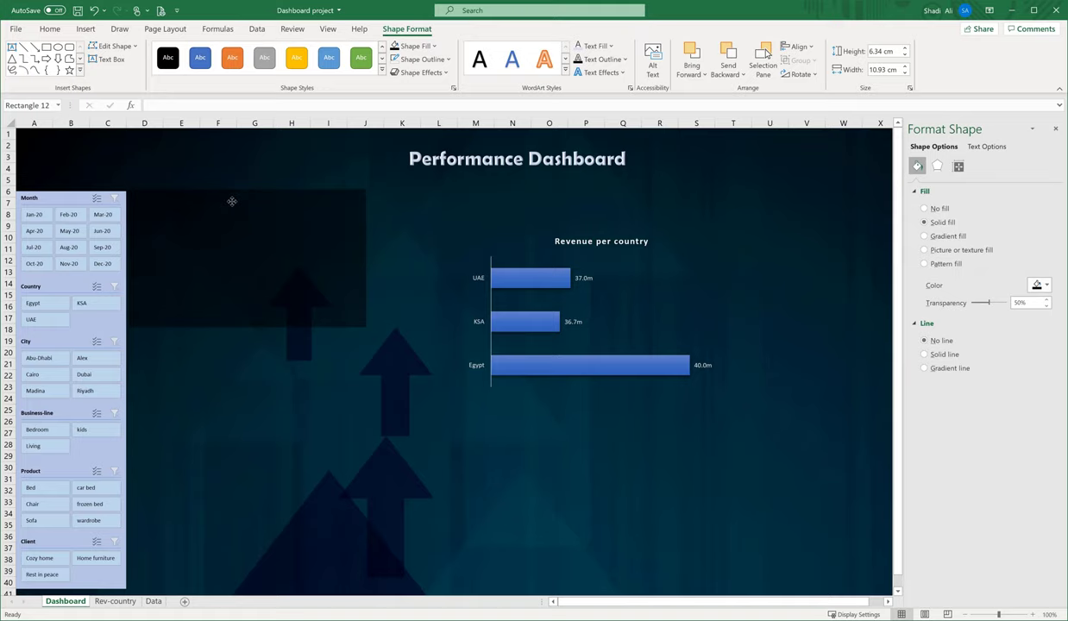
click(249, 333)
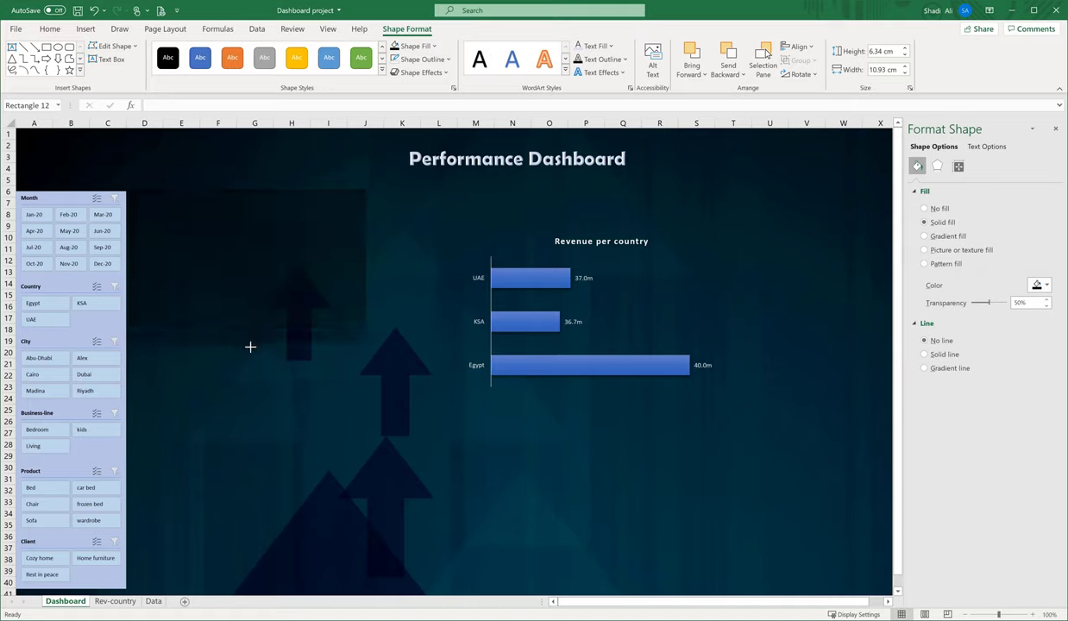
drag(251, 347, 250, 349)
Step: Move the Revenue per country chart over the black rectangle and bring it to the front
click(546, 278)
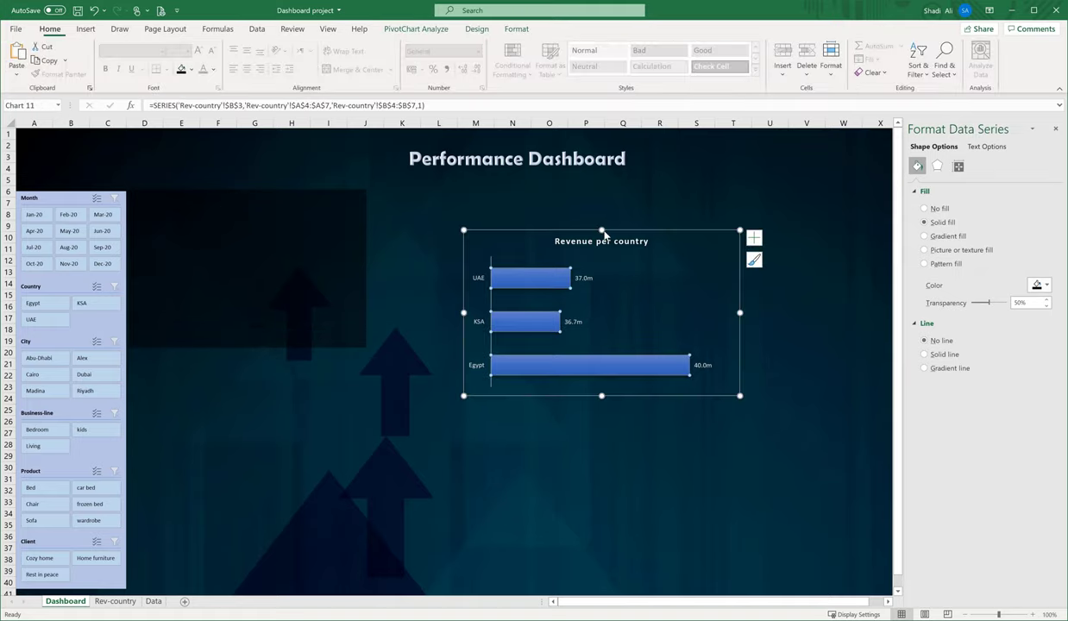
drag(613, 228, 327, 166)
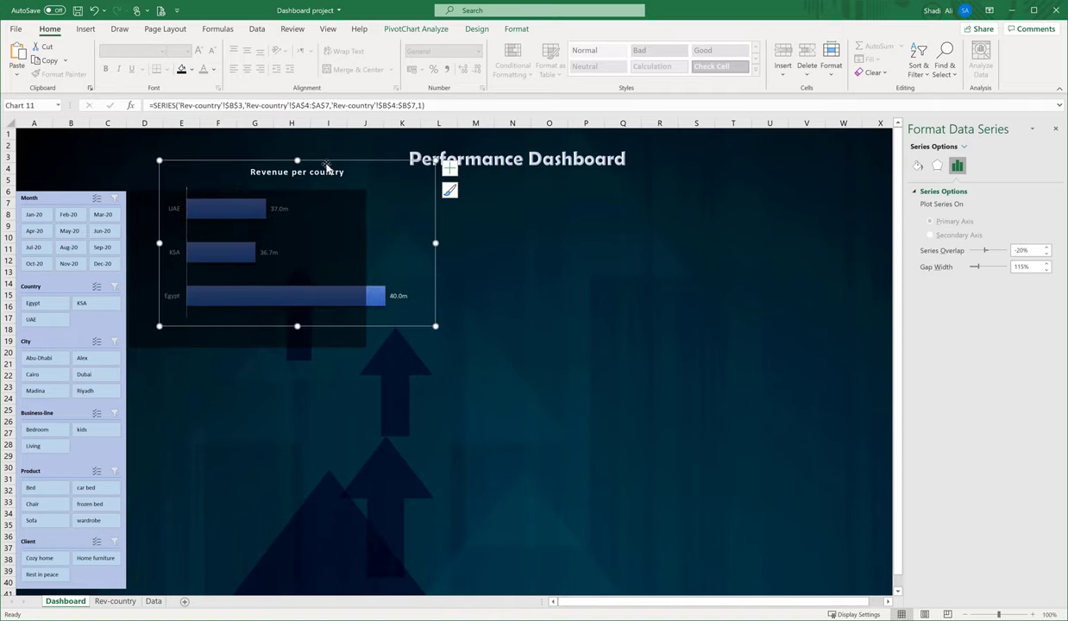
right_click(326, 163)
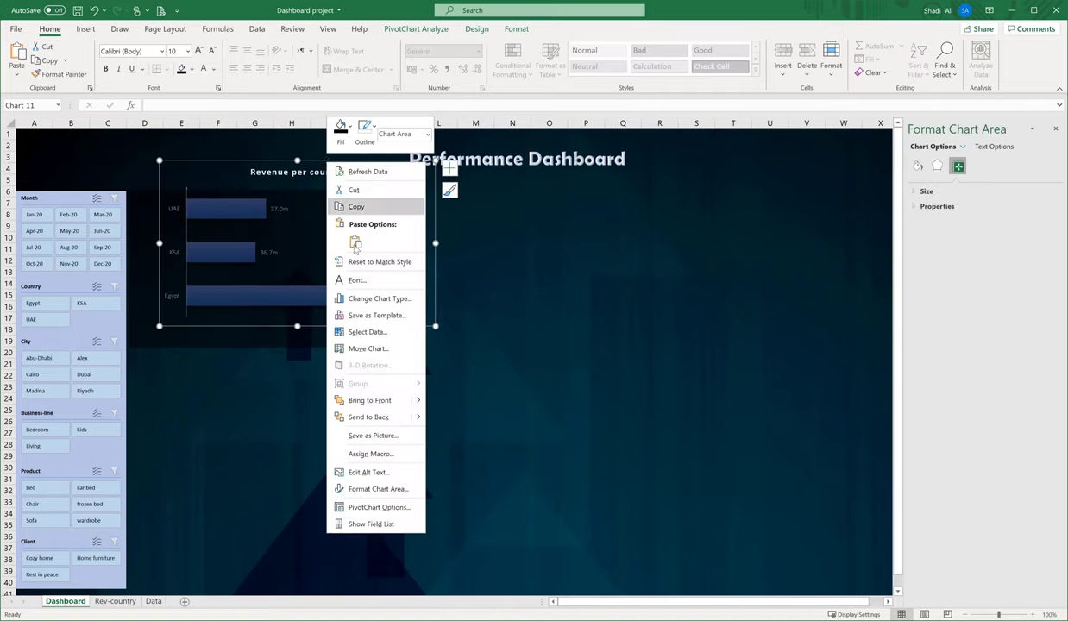
click(369, 400)
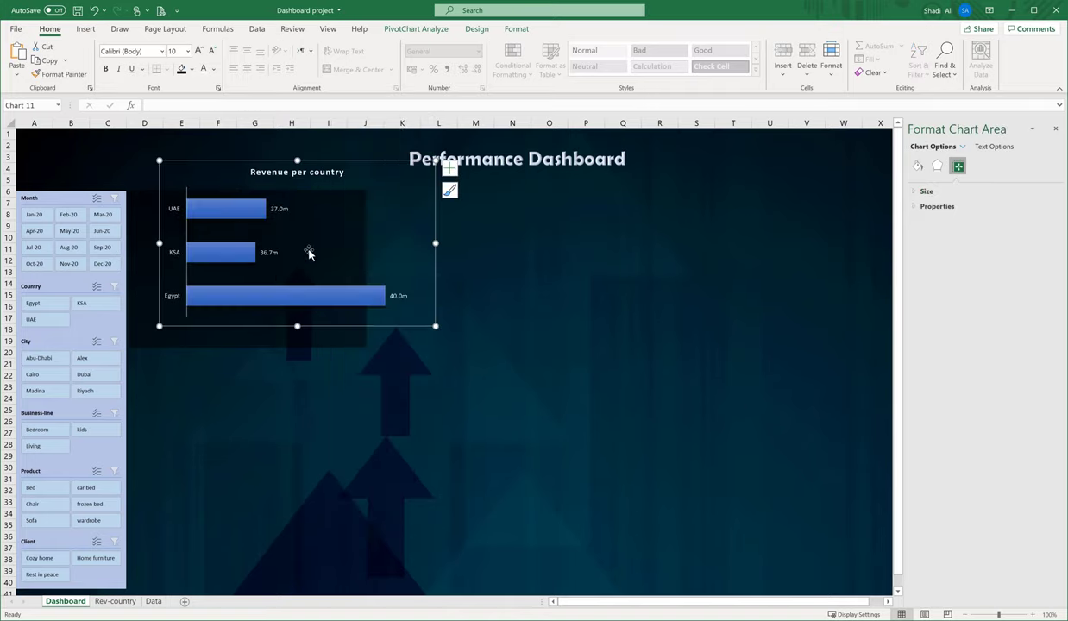
Step: Align and resize the Revenue per country chart to fit inside the black rectangle, about columns D to J and rows 6 to 19
drag(323, 165, 295, 185)
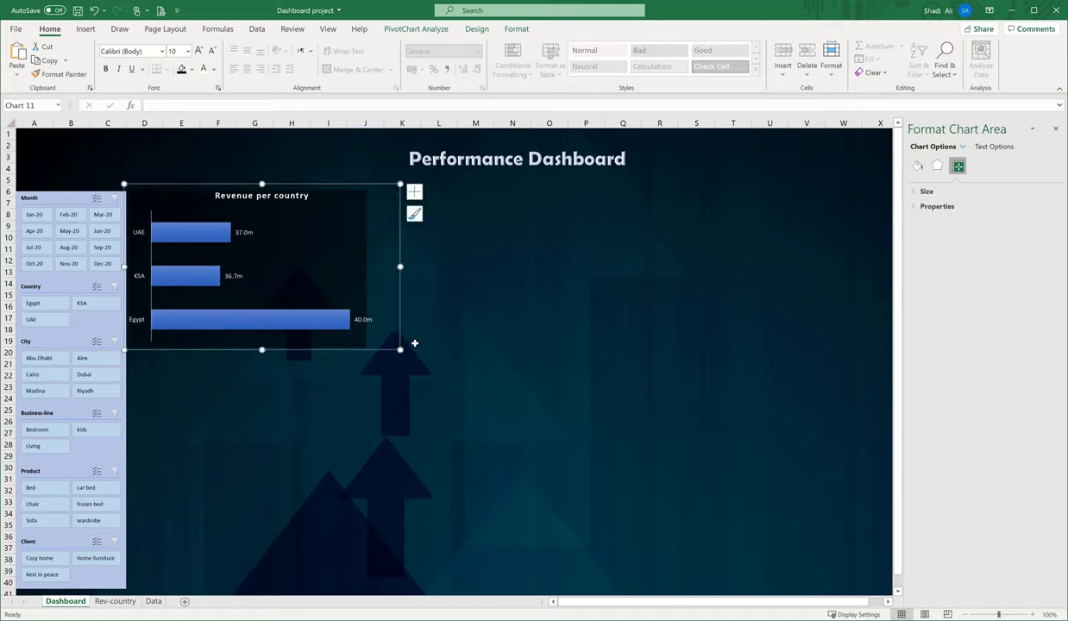
drag(401, 351, 366, 345)
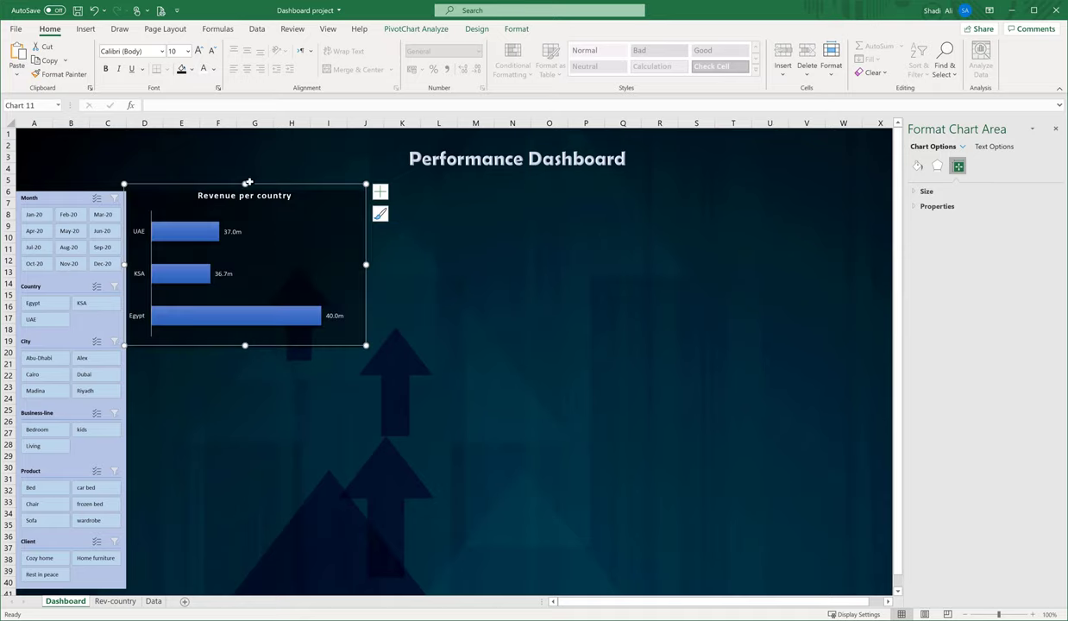
drag(245, 183, 245, 194)
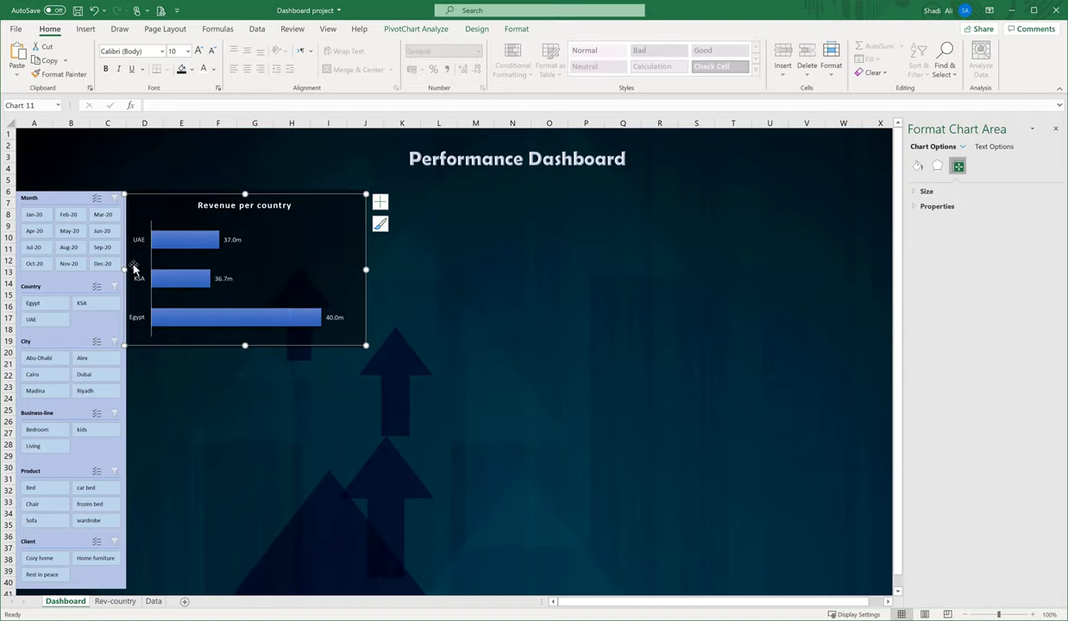
drag(125, 269, 132, 269)
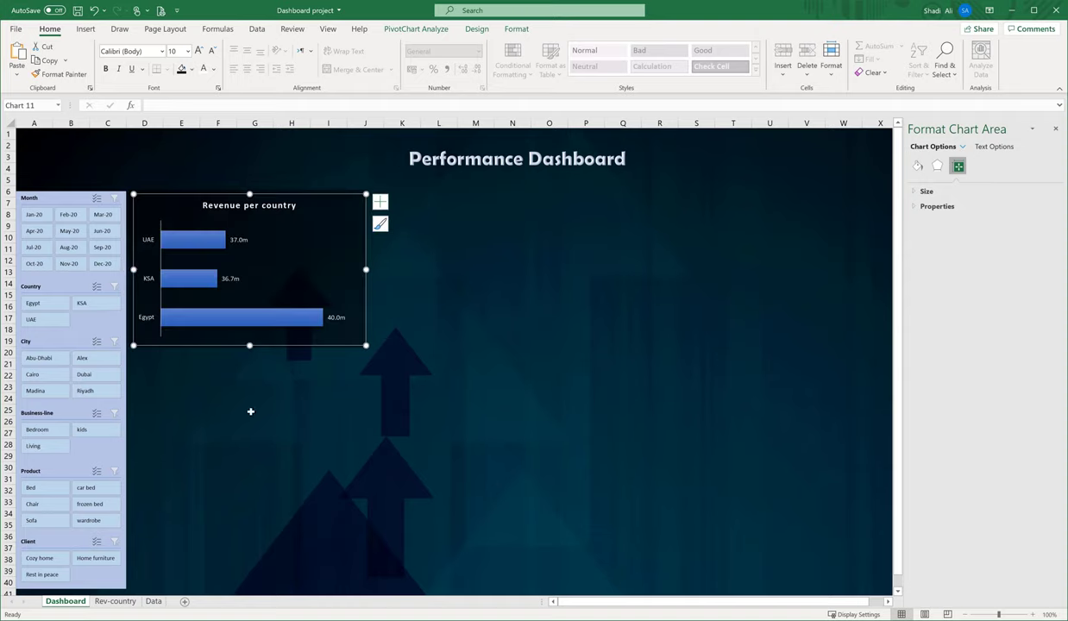
Step: Test the Month slicer by filtering the revenue chart to Feb-20, Jun-20, Sep-20 and Dec-20 one at a time
click(202, 286)
click(202, 286)
click(229, 323)
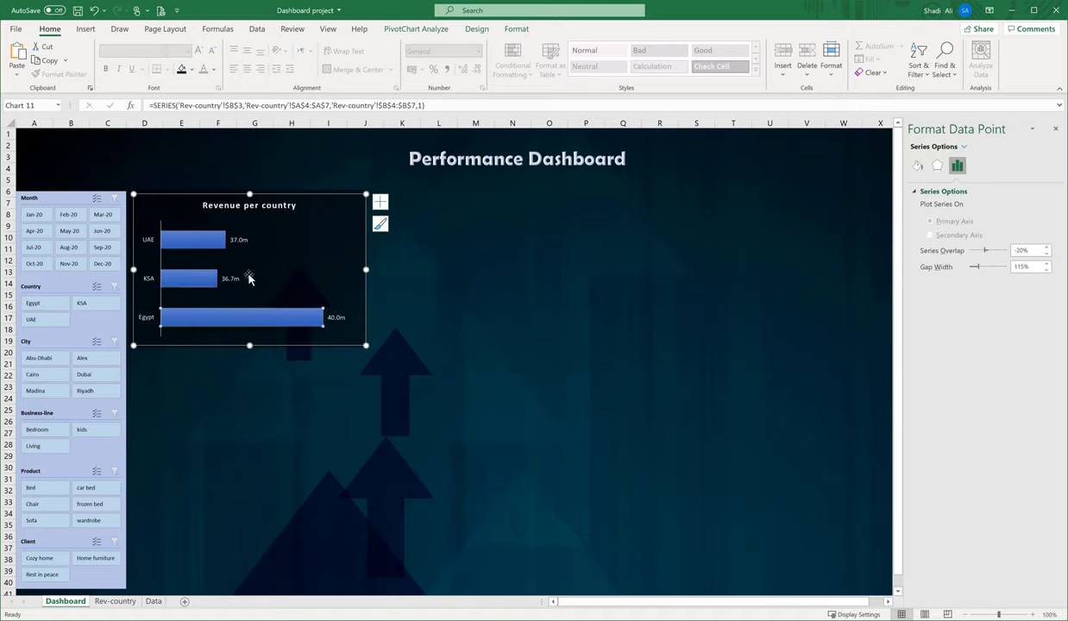
click(70, 214)
click(105, 230)
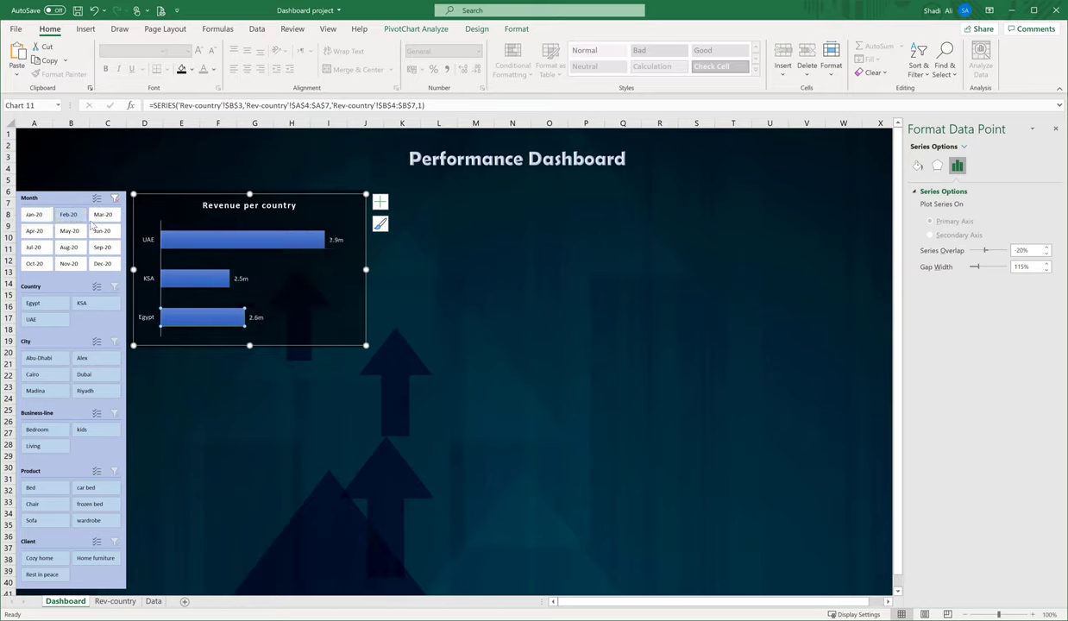
click(105, 230)
click(105, 247)
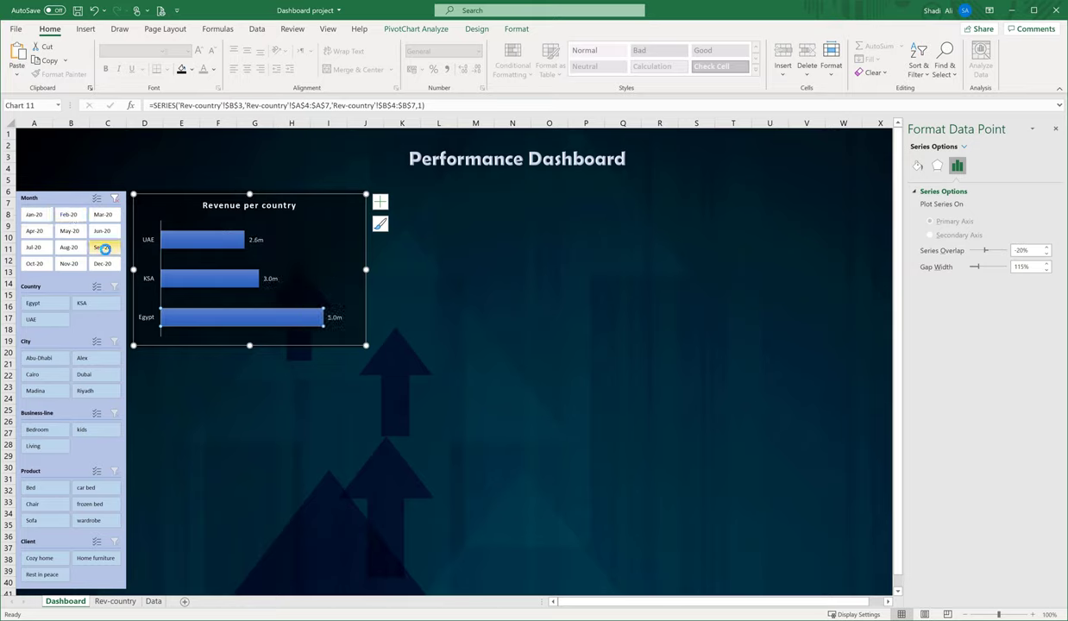
click(106, 264)
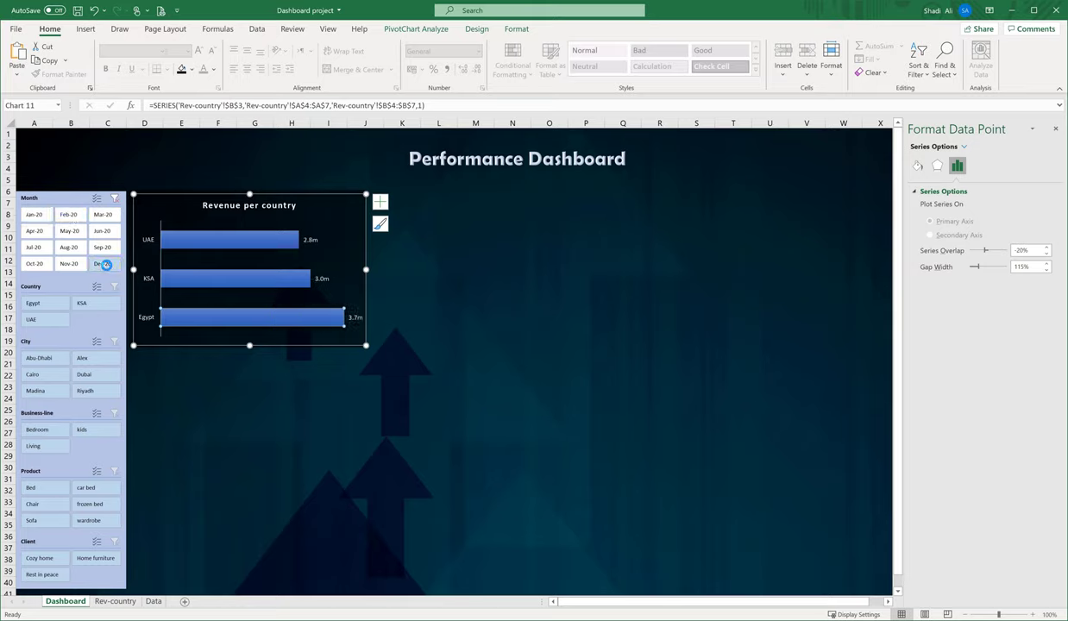
Step: Check the revenue chart with Jan-20 and Aug-20 selected together in the Month slicer, and clear the month filter
click(114, 199)
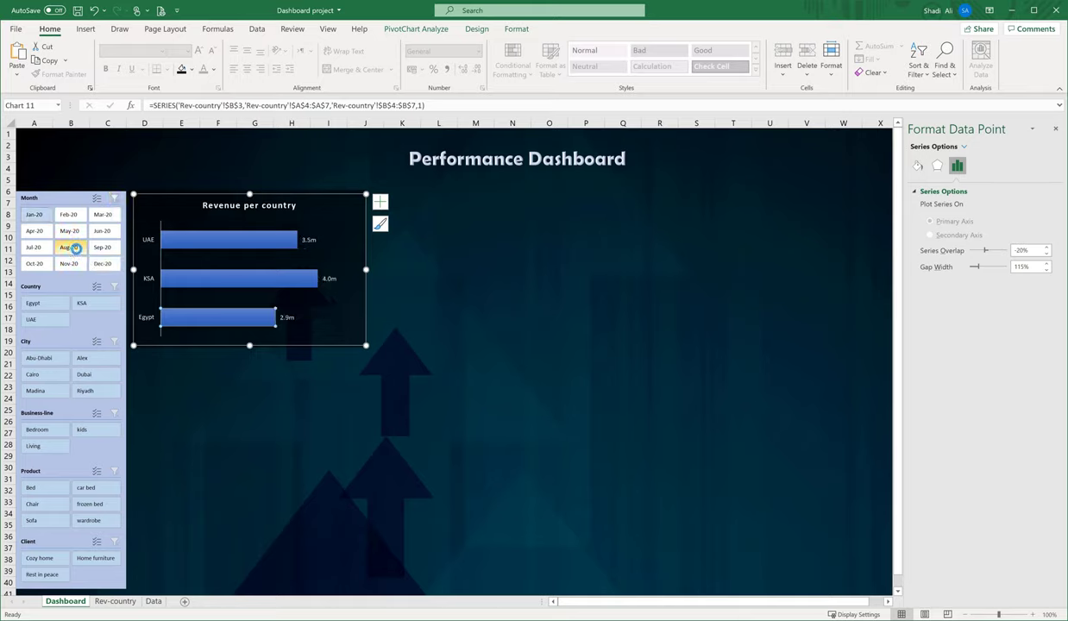
click(75, 247)
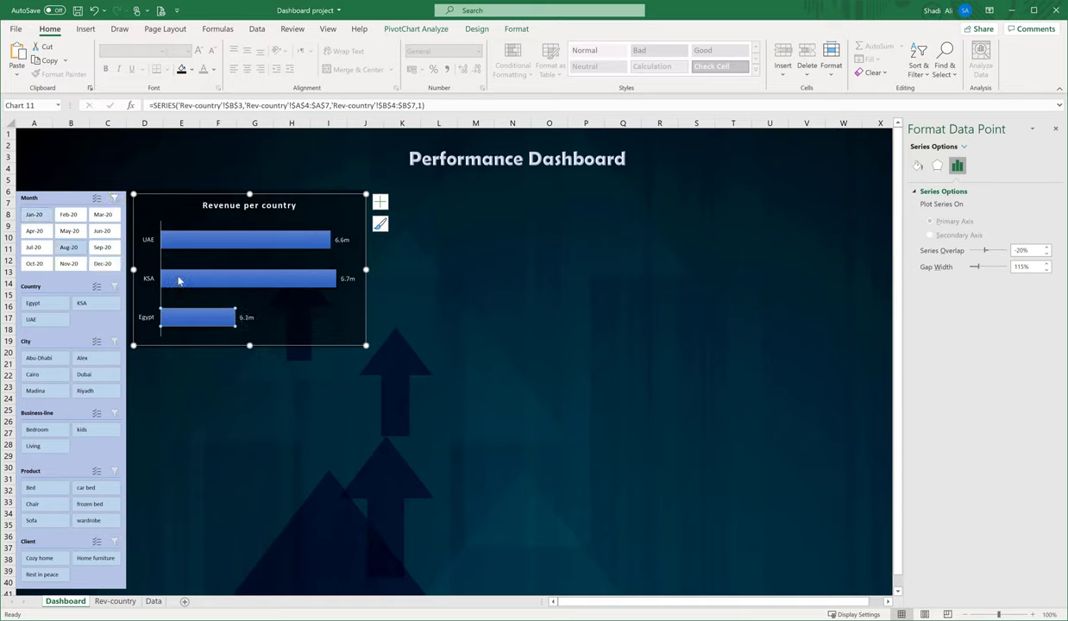
click(113, 198)
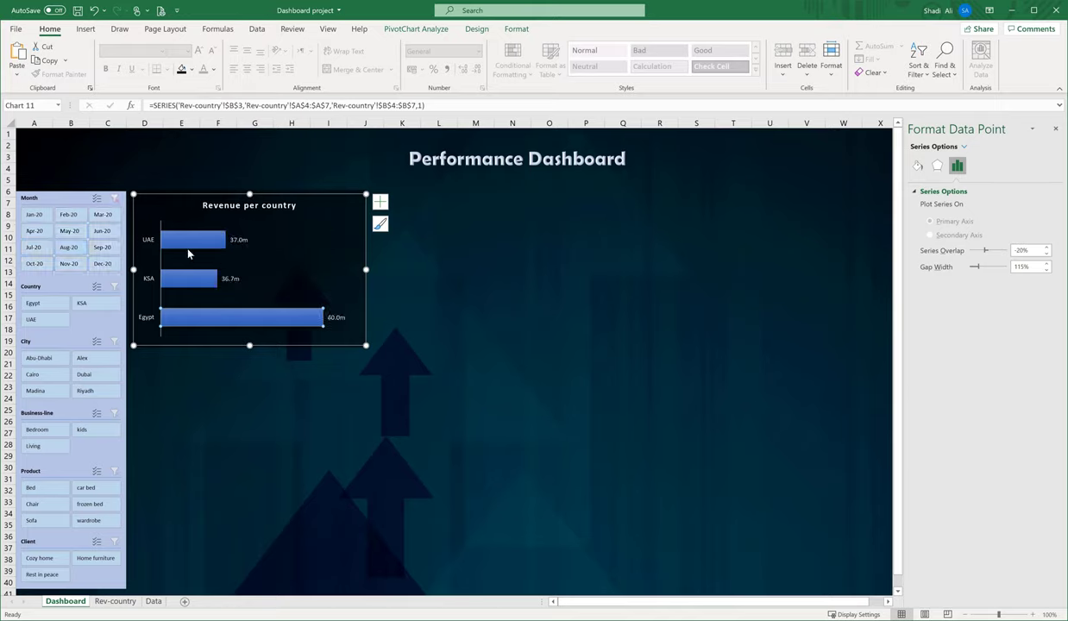
Step: Show the field list for the PivotTable on the Rev-country sheet and add the Month field to its columns
click(122, 606)
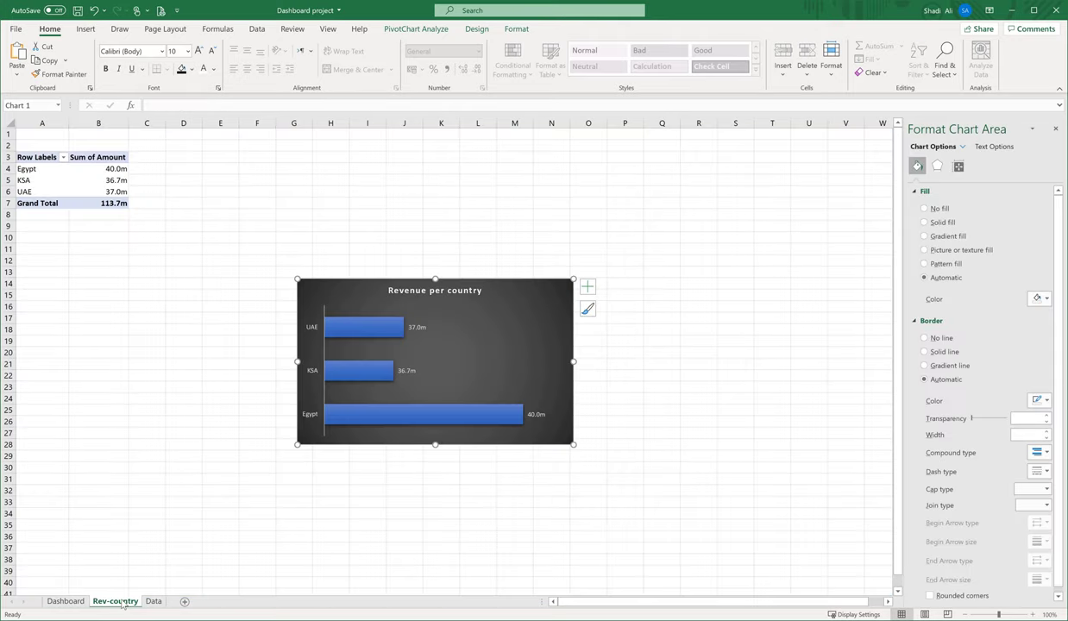
click(83, 177)
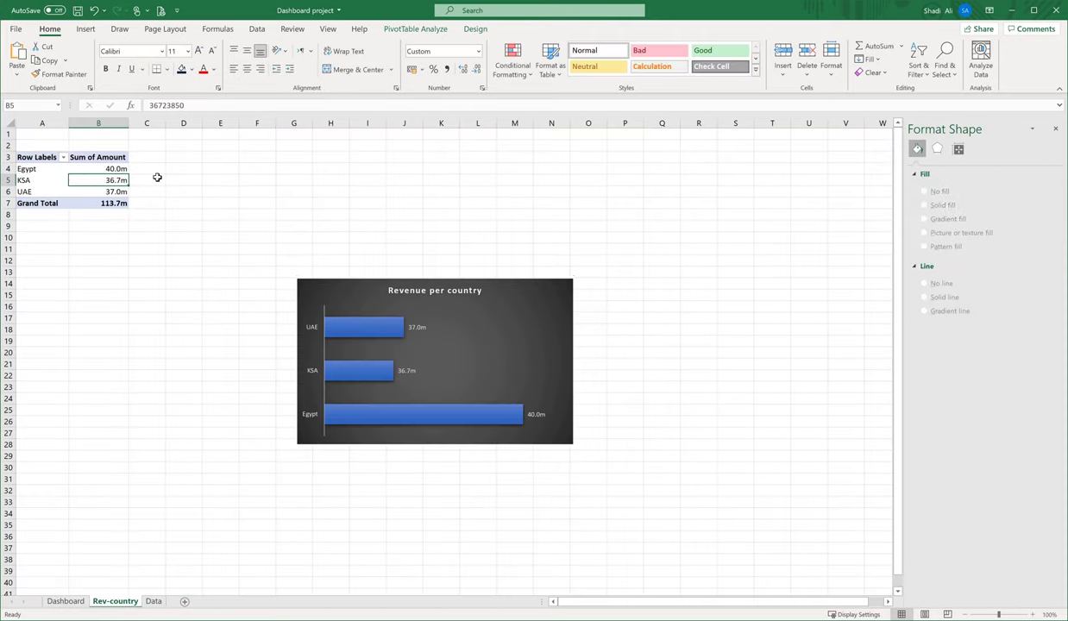
click(1055, 129)
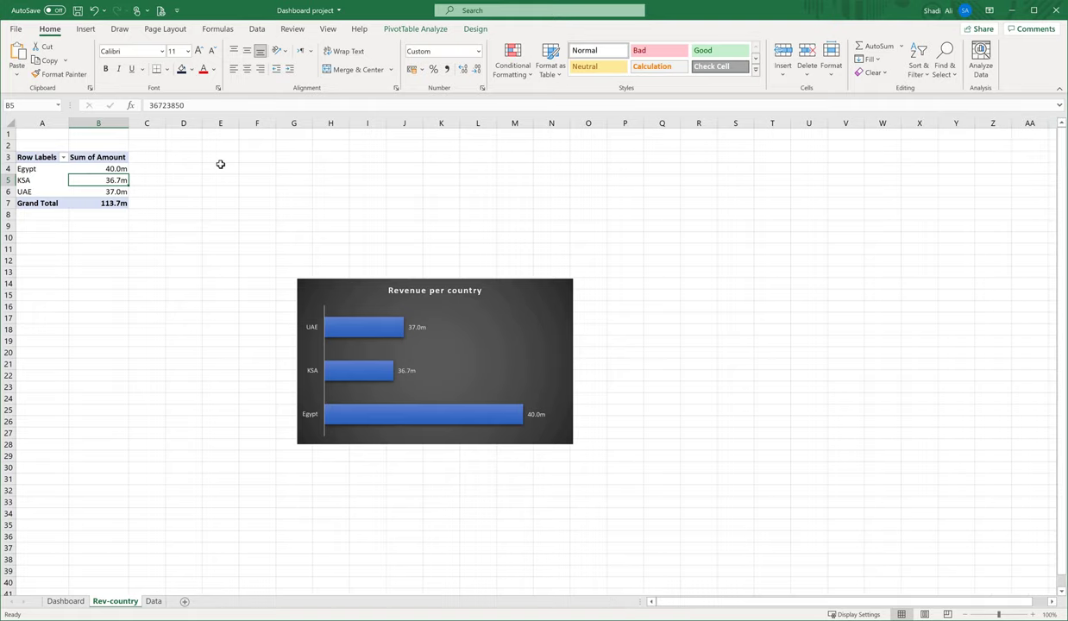
click(47, 169)
click(472, 29)
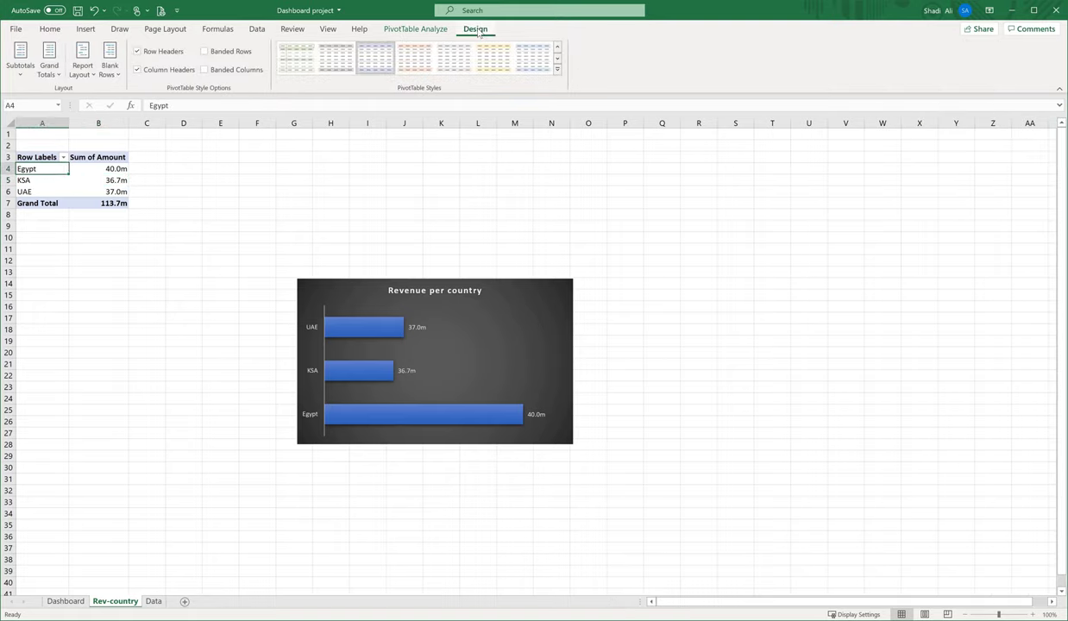
click(440, 29)
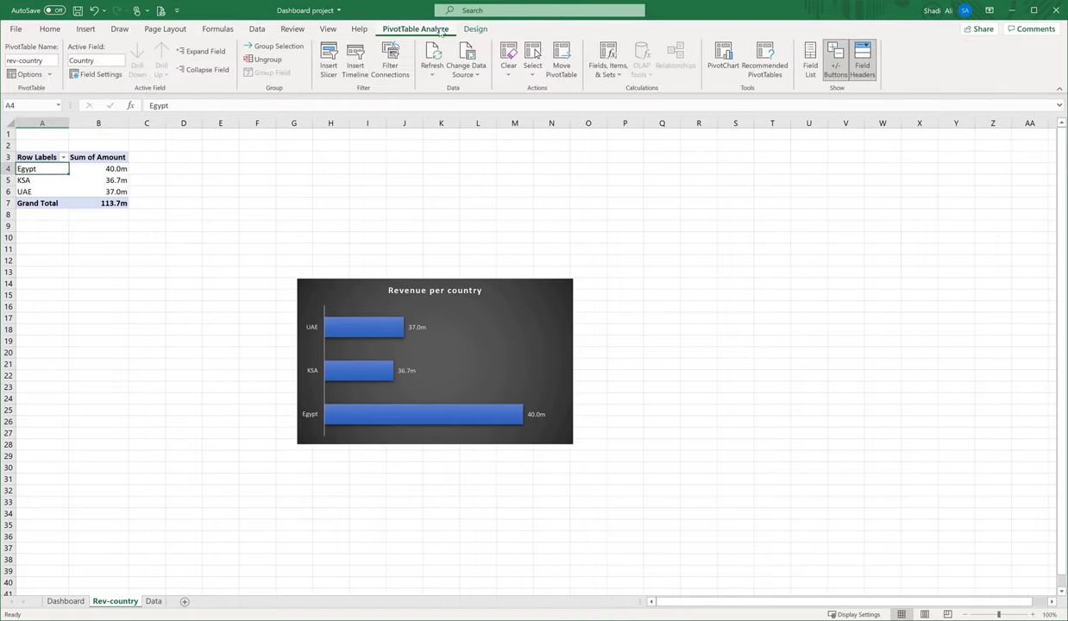
click(810, 65)
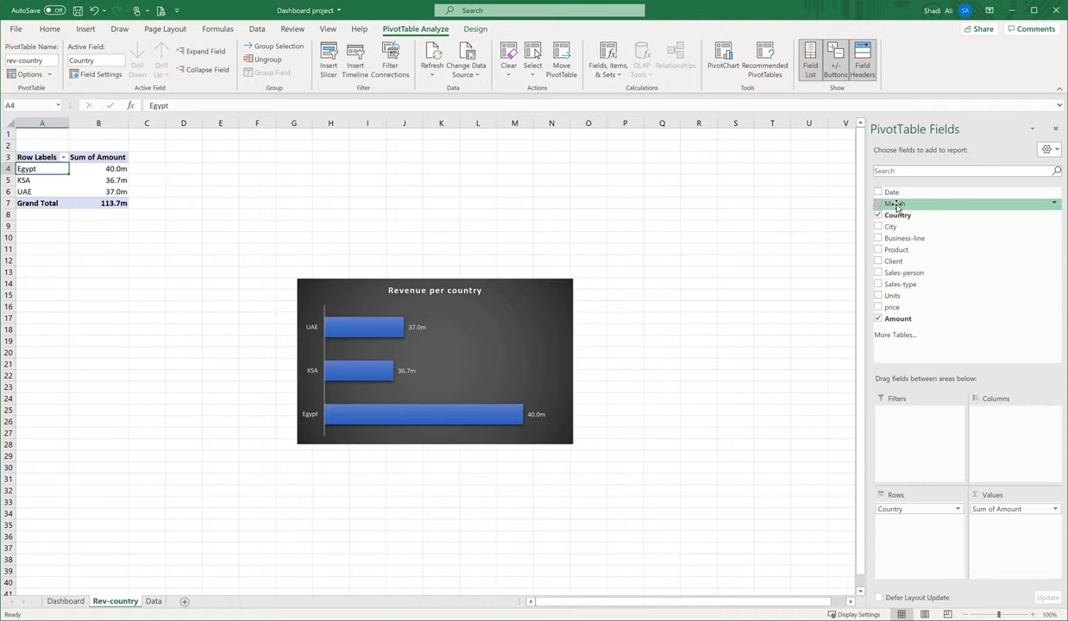
drag(895, 204, 1027, 430)
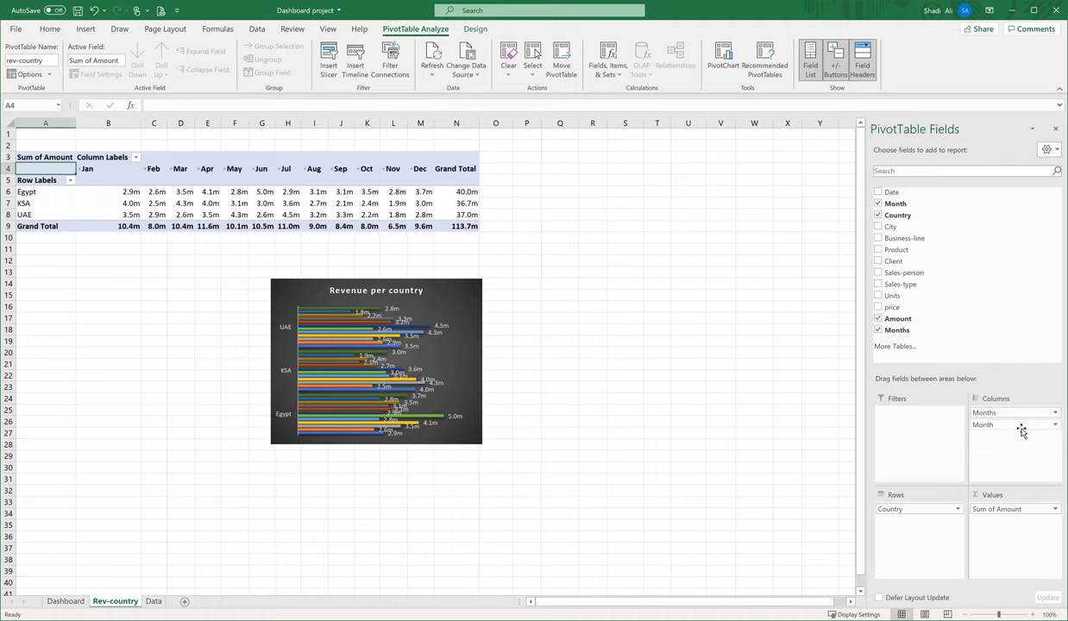
right_click(906, 333)
click(612, 326)
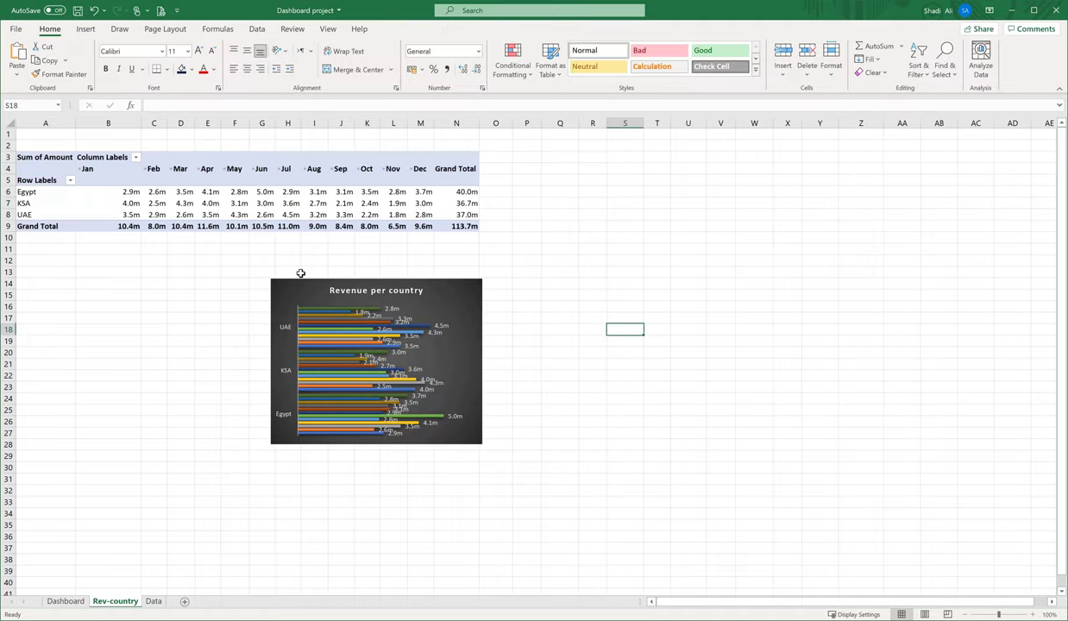
Step: Delete the Month slicer from the Dashboard sheet and add a Months slicer from the Rev-country PivotTable, placed beside its chart
click(66, 602)
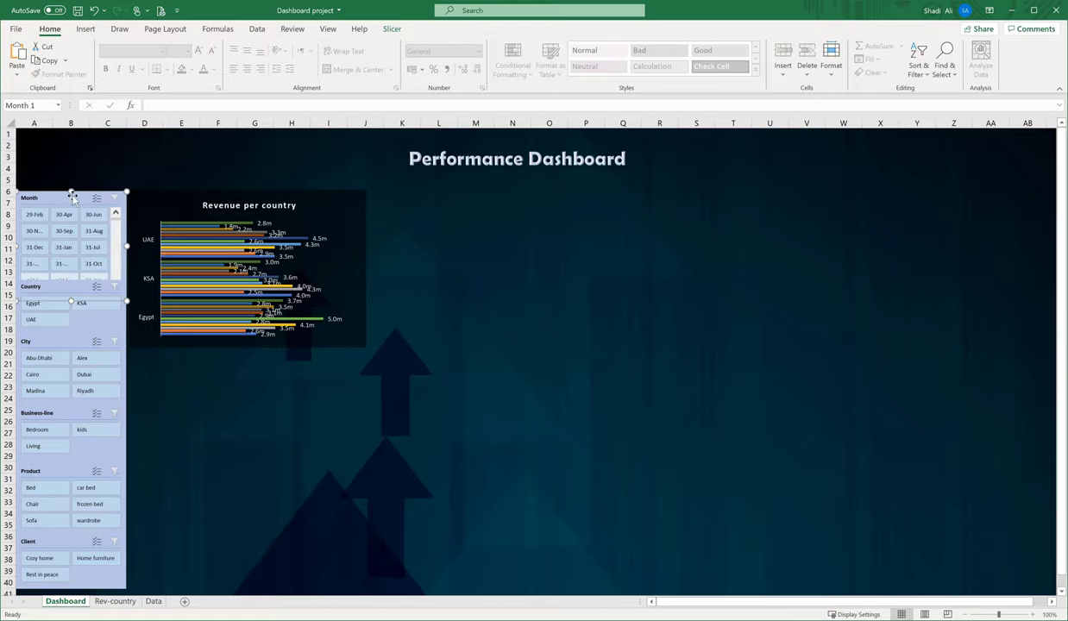
key(Delete)
click(116, 602)
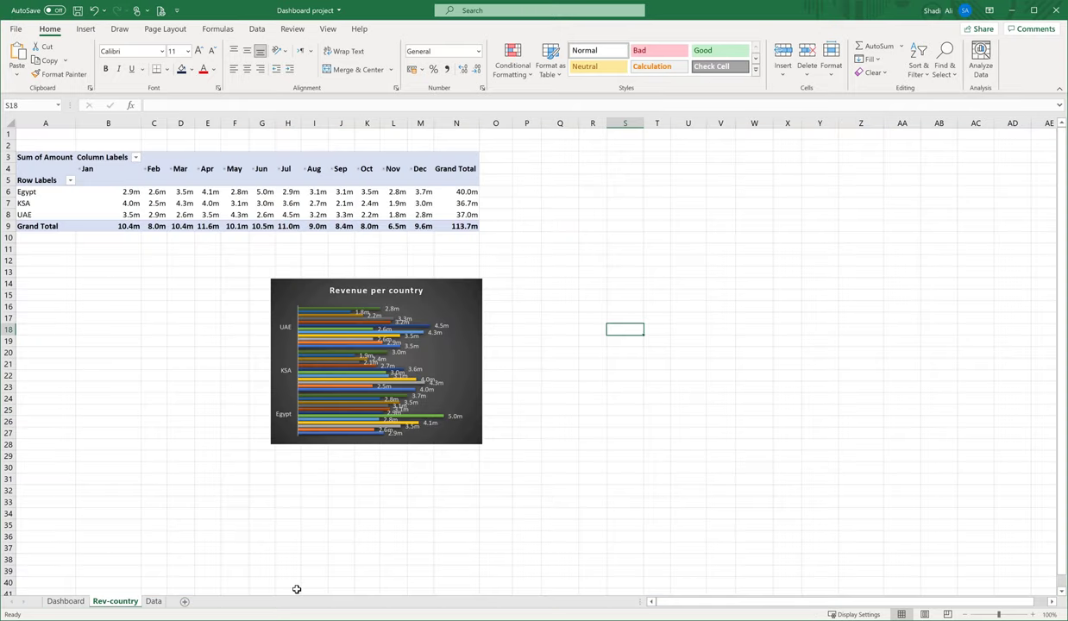
click(182, 204)
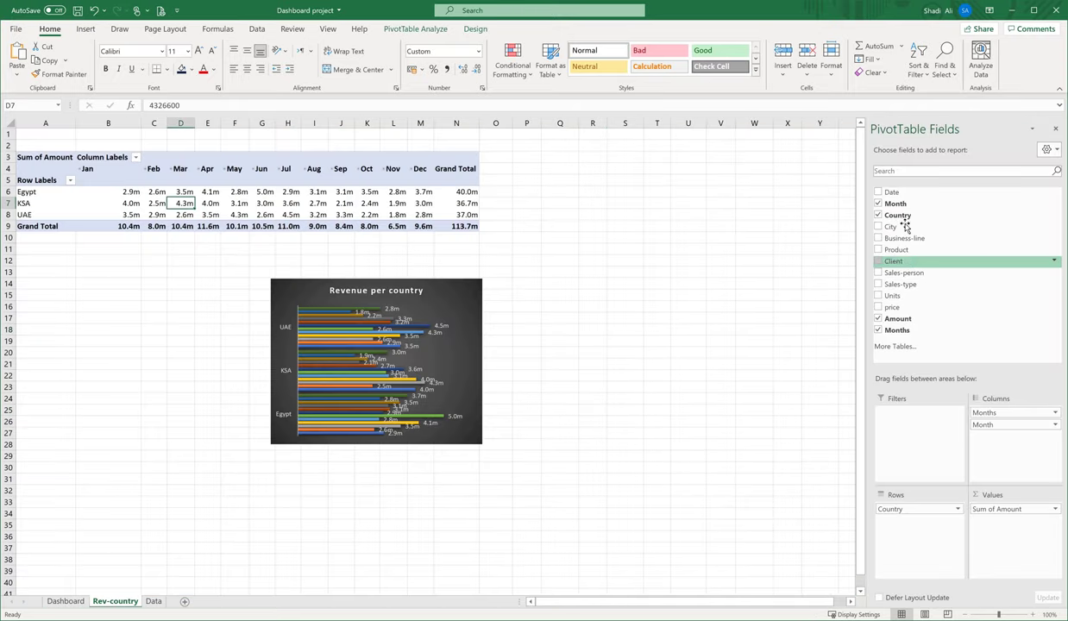
right_click(897, 332)
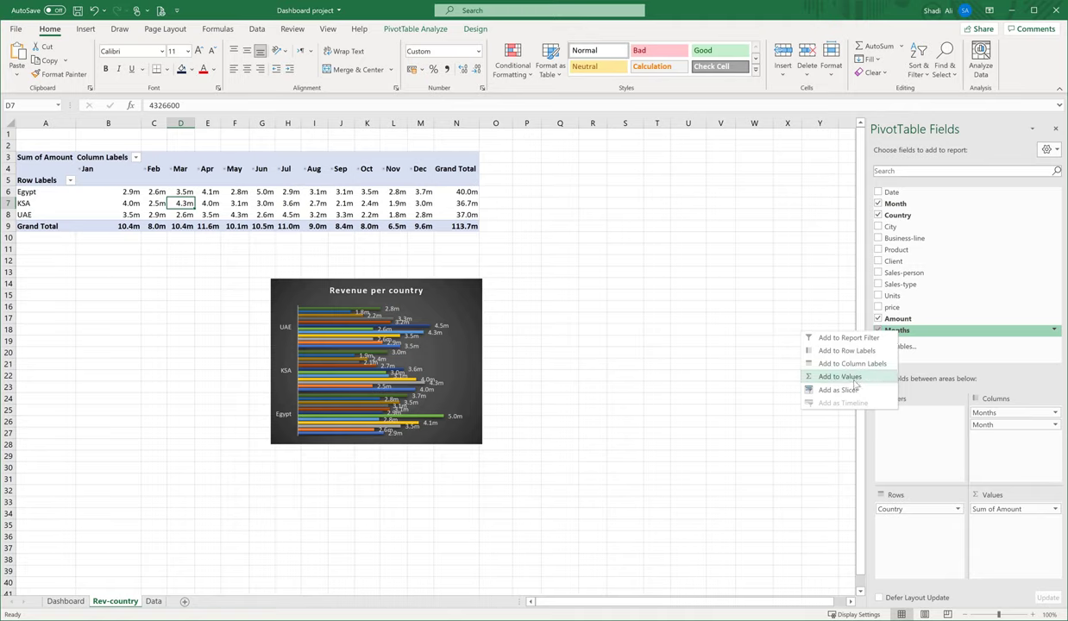
click(784, 384)
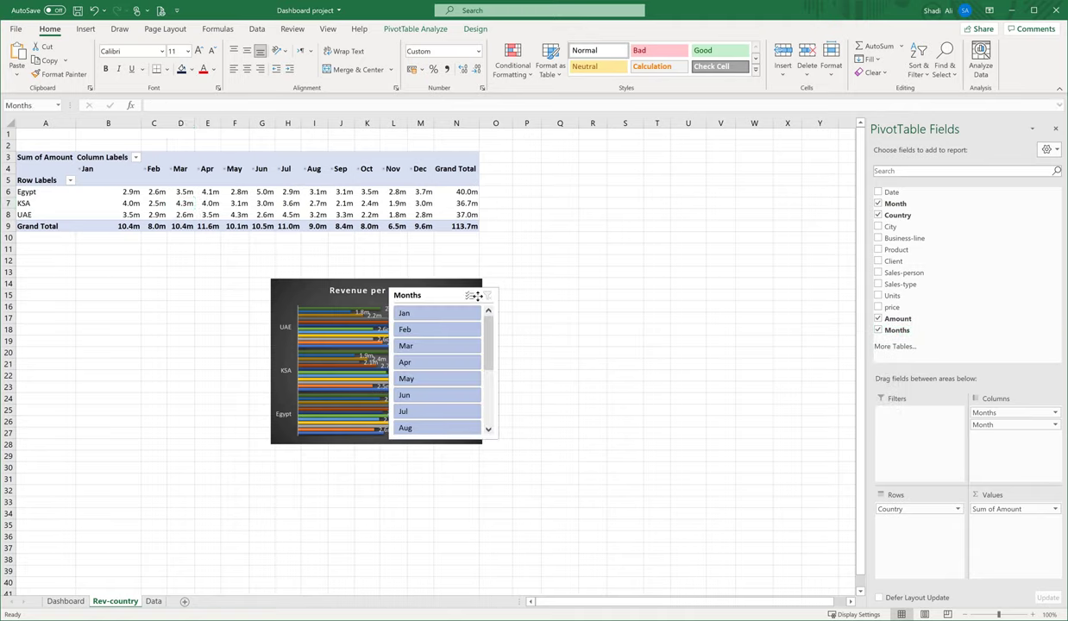
drag(477, 291, 612, 290)
Step: Apply the custom light blue style of the dashboard slicers to the Months slicer and copy it to the Dashboard sheet
click(392, 28)
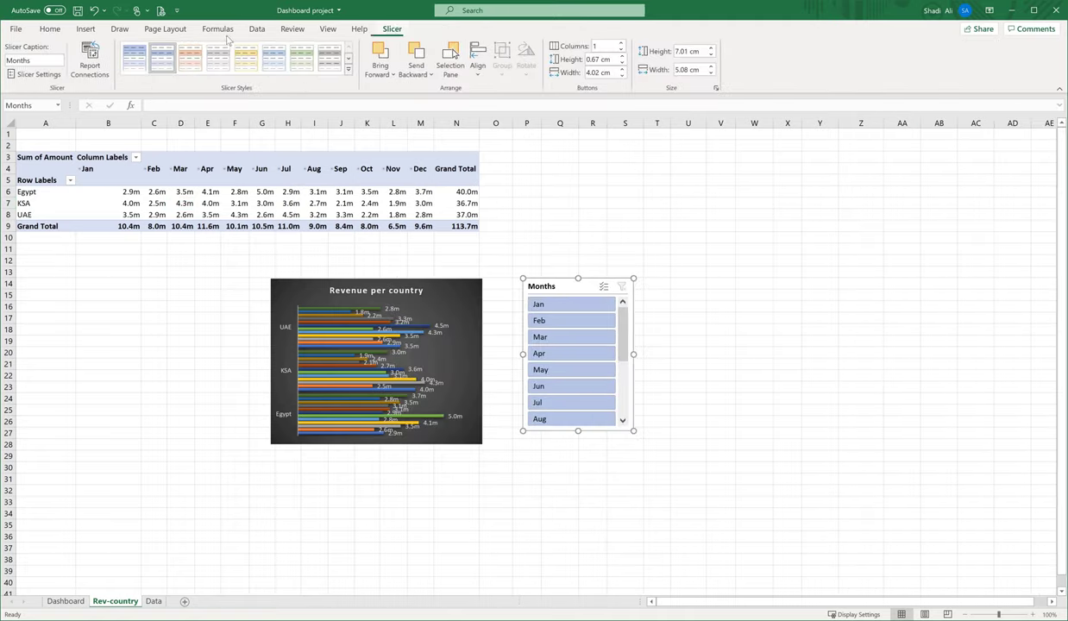
click(134, 57)
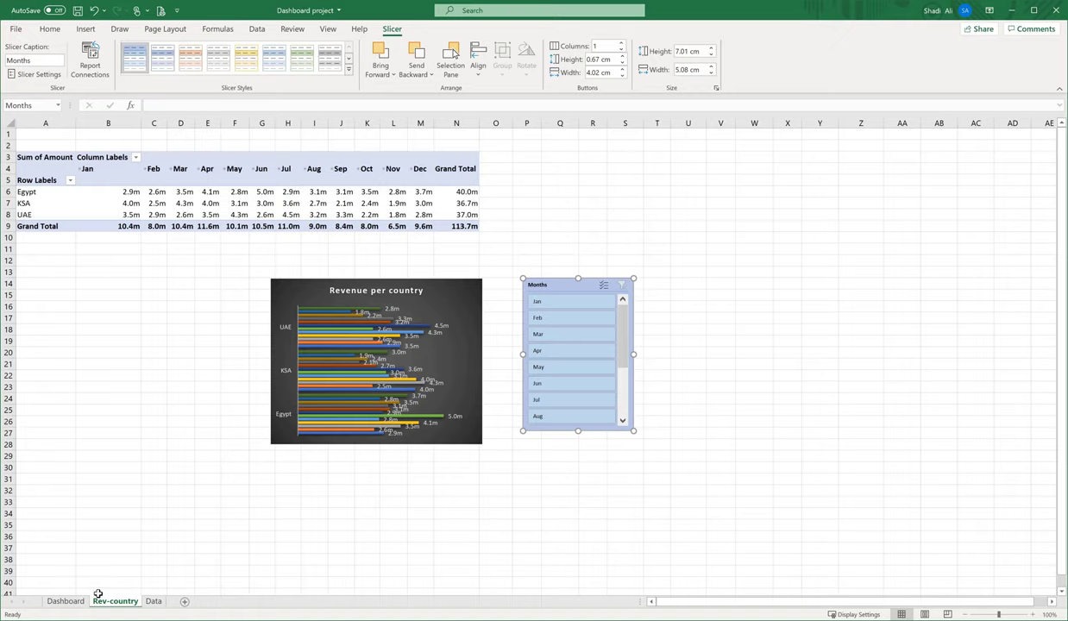
key(ctrl+c)
click(66, 600)
key(ctrl+v)
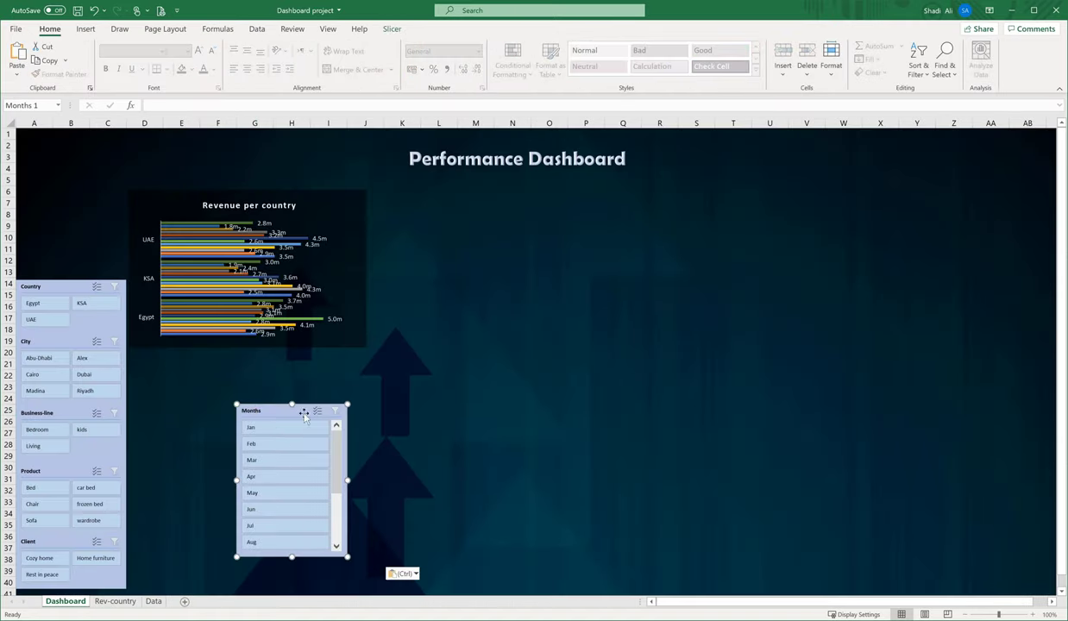
Step: Arrange the Months slicer buttons in 3 columns
click(392, 30)
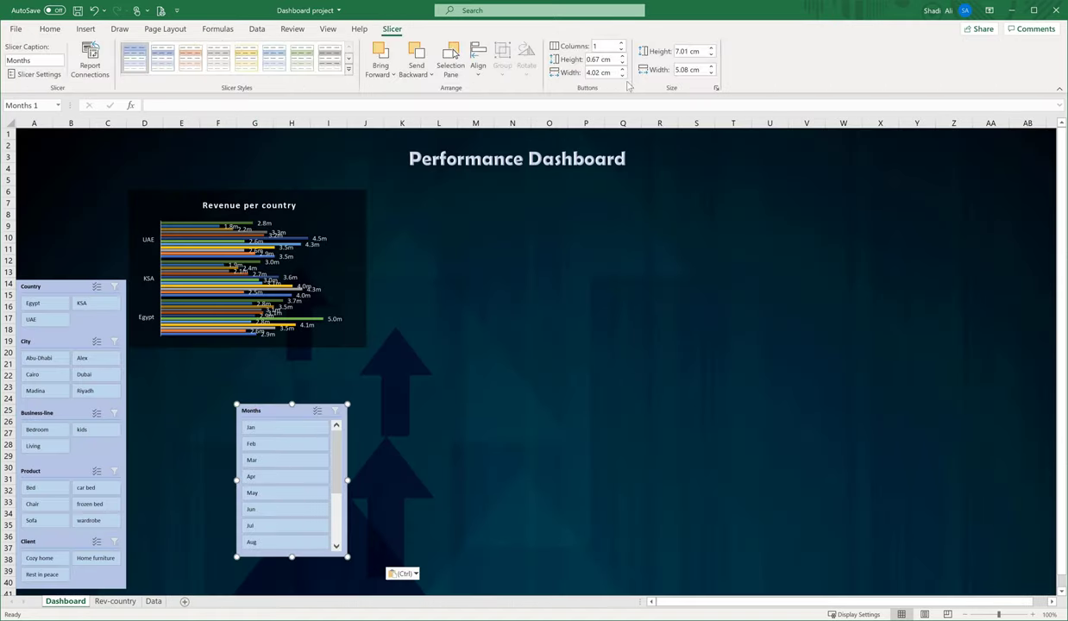
double_click(605, 46)
text(3)
key(Return)
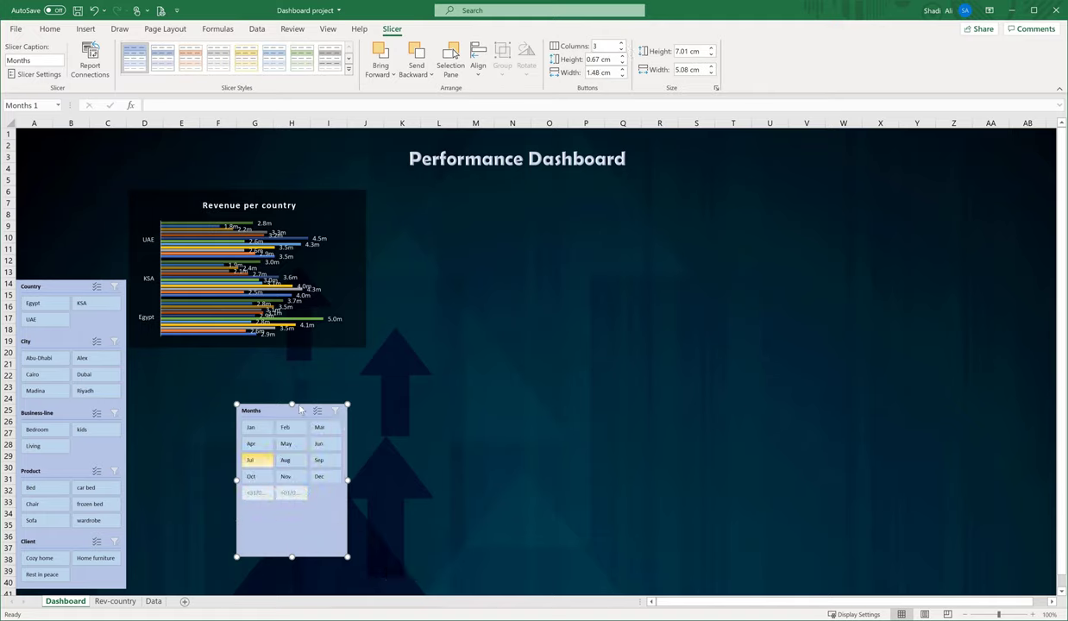
Step: Set the Months slicer to hide items with no data
right_click(301, 411)
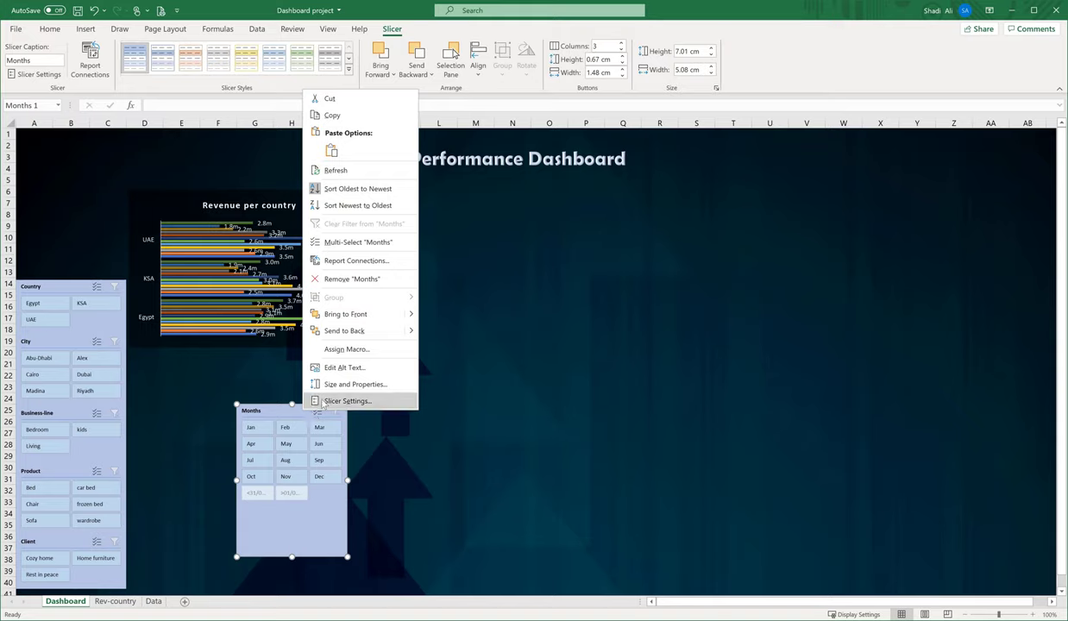
click(323, 402)
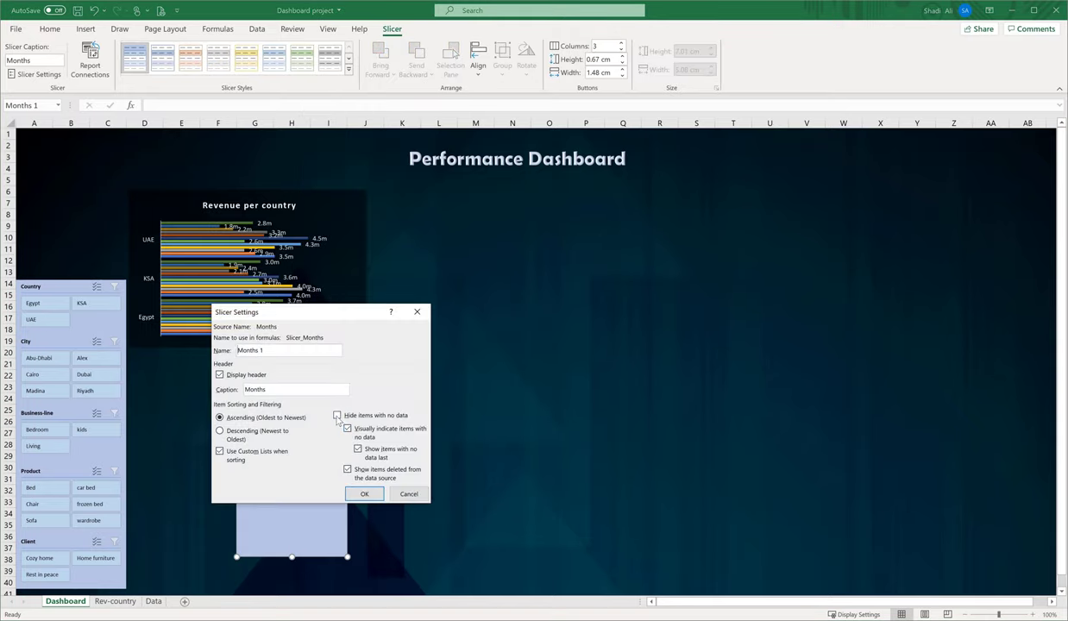
click(338, 416)
click(364, 493)
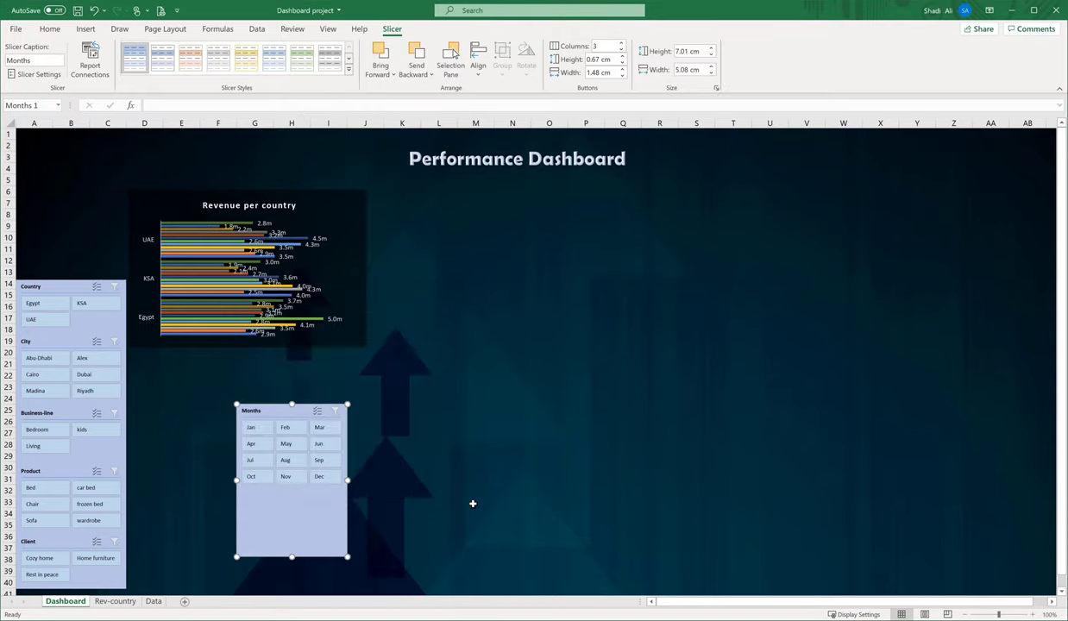
Step: Fit the Months slicer above the Country slicer at about 5.28 cm high and send it behind the other slicers
drag(278, 402, 54, 162)
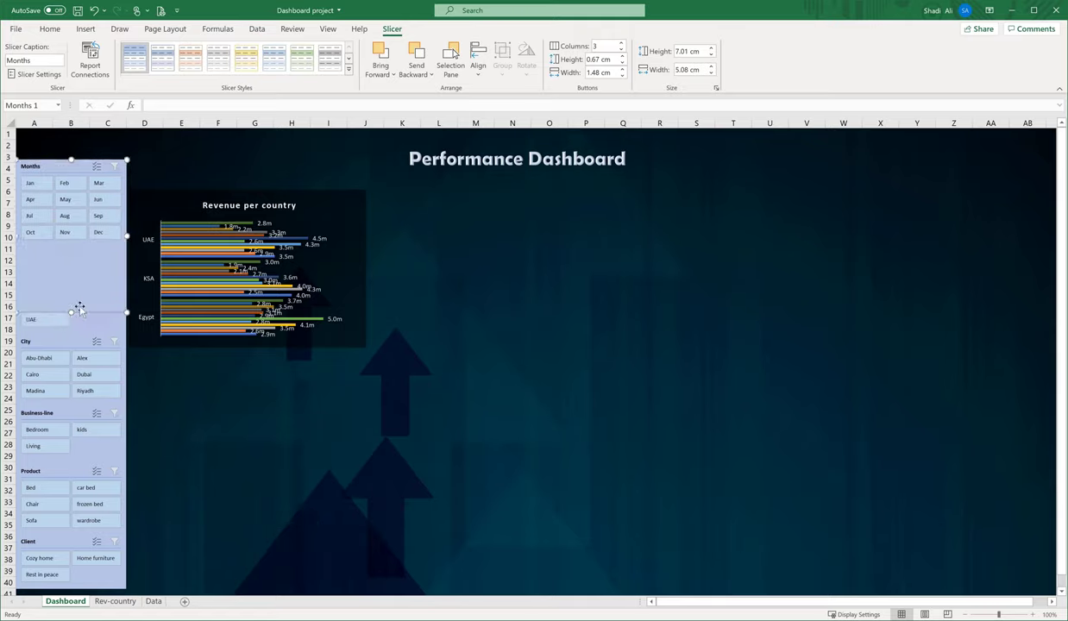
drag(72, 313, 72, 276)
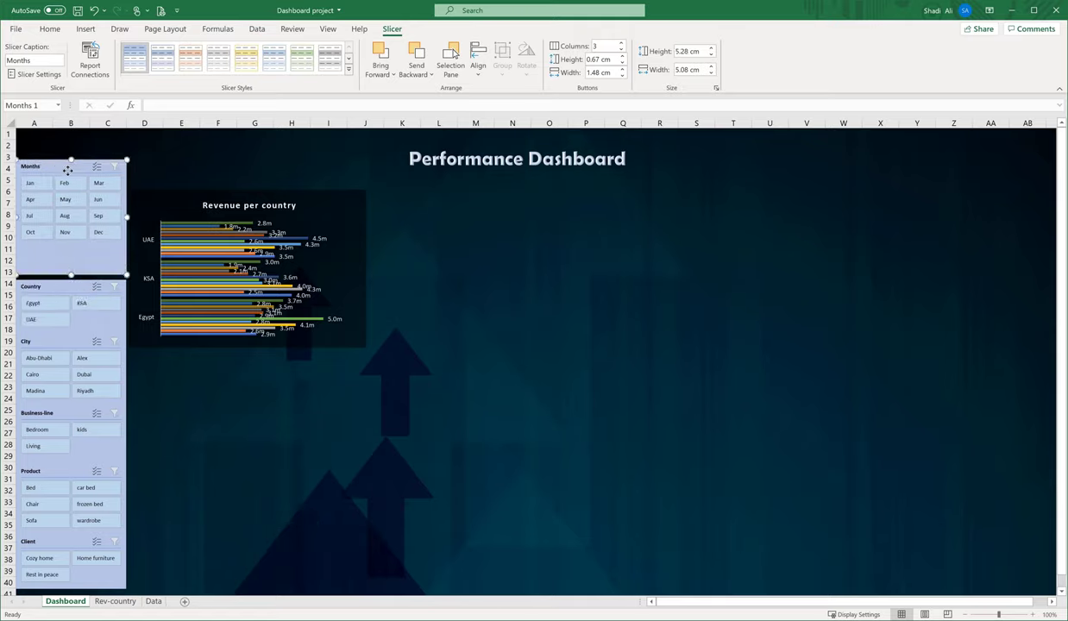
drag(67, 170, 68, 199)
right_click(87, 288)
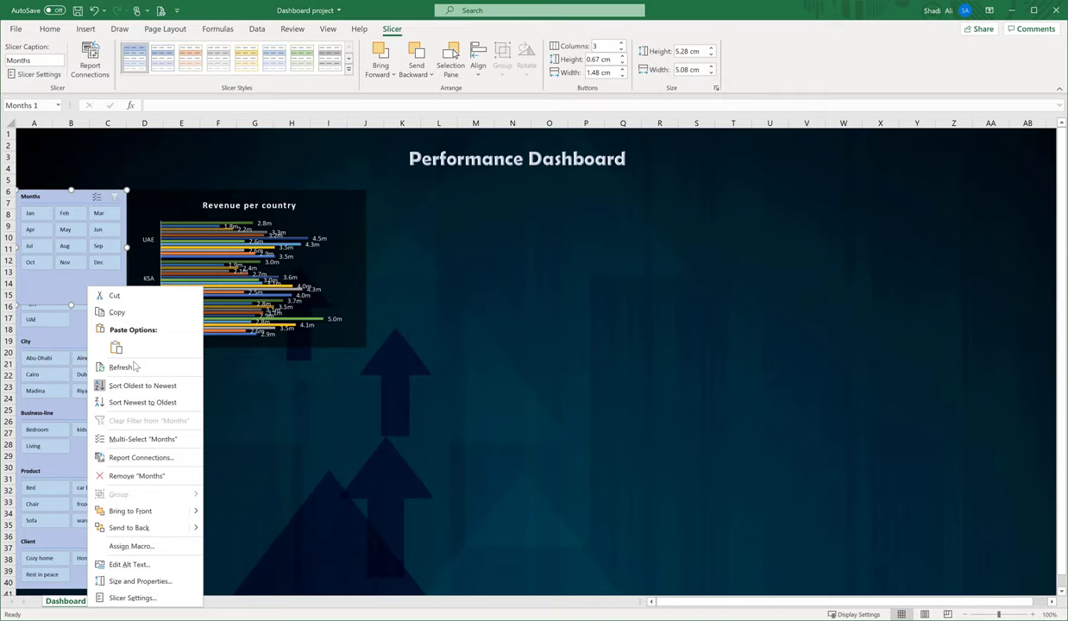
click(149, 528)
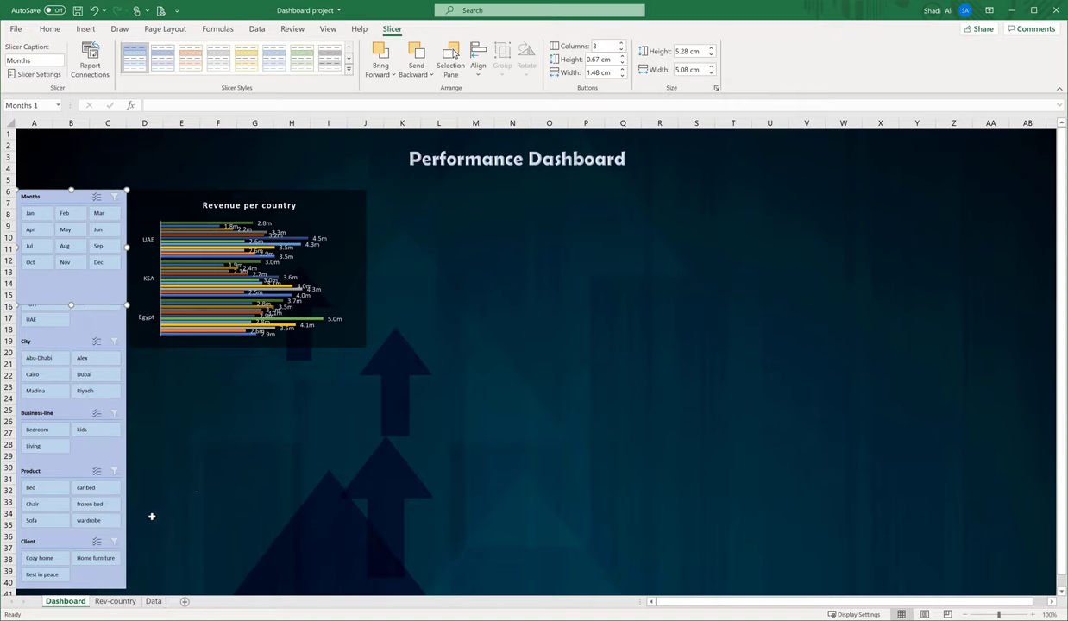
click(221, 457)
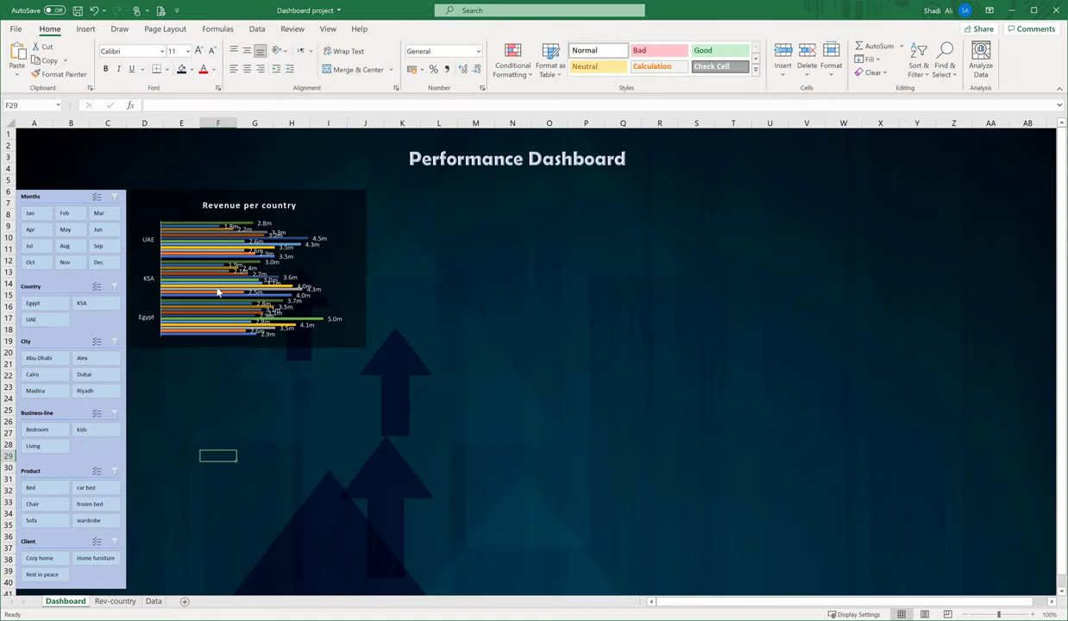
Step: Filter the dashboard to Jan and Feb with the Months slicer and open the chart element options of the Revenue per country chart
click(66, 215)
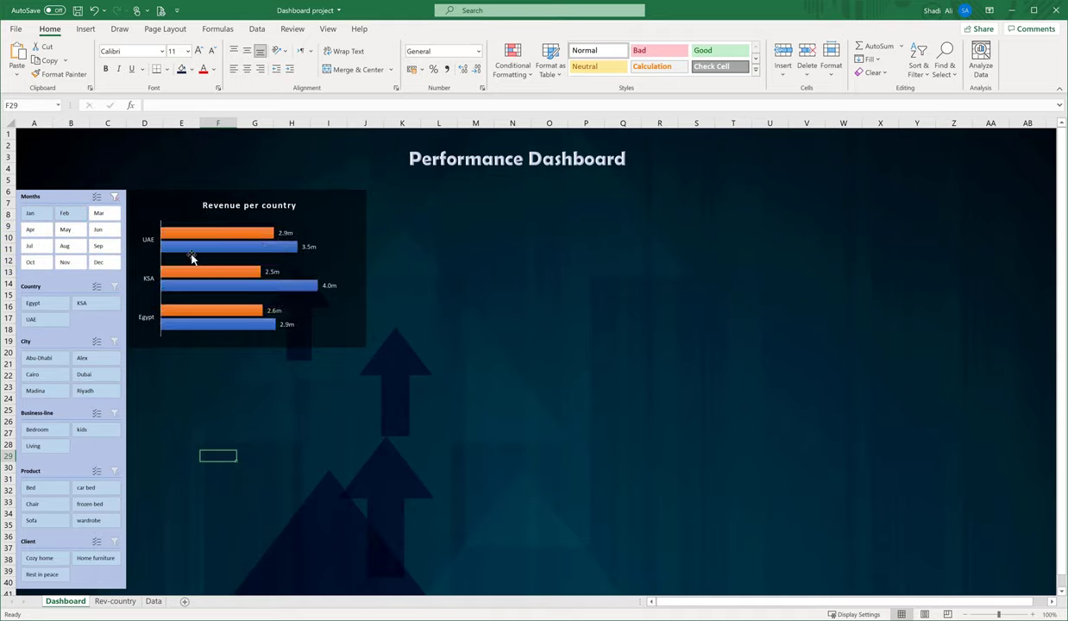
right_click(316, 224)
key(Escape)
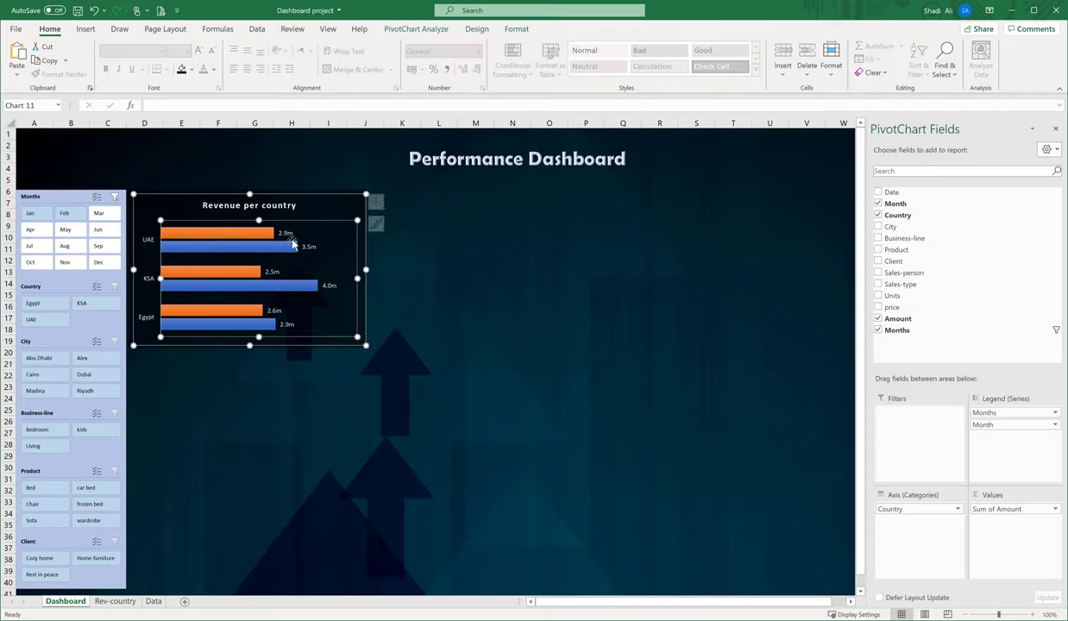
click(381, 204)
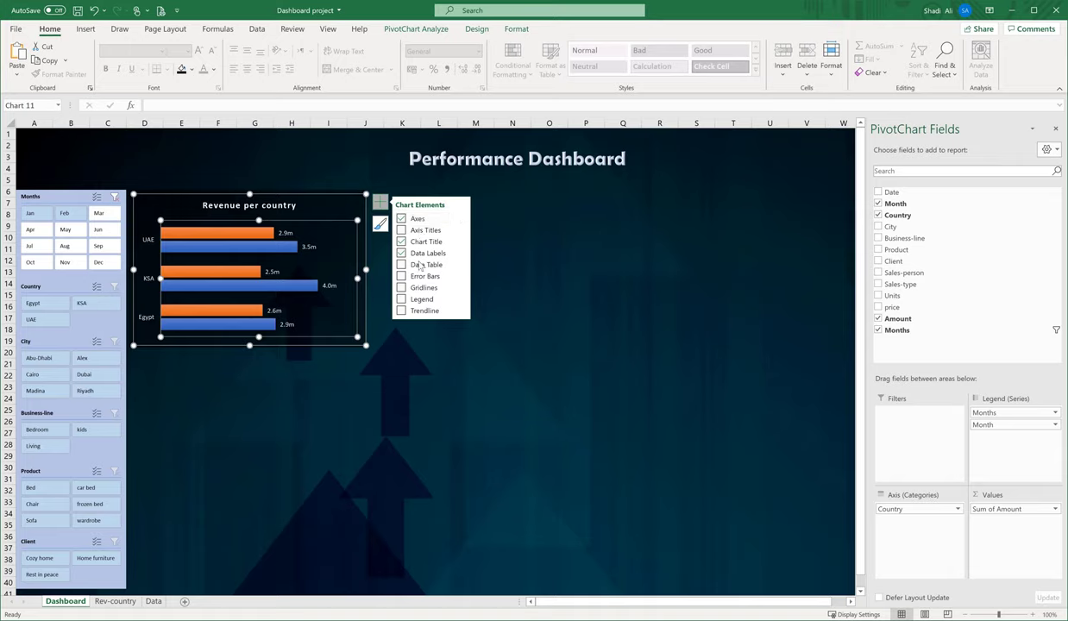